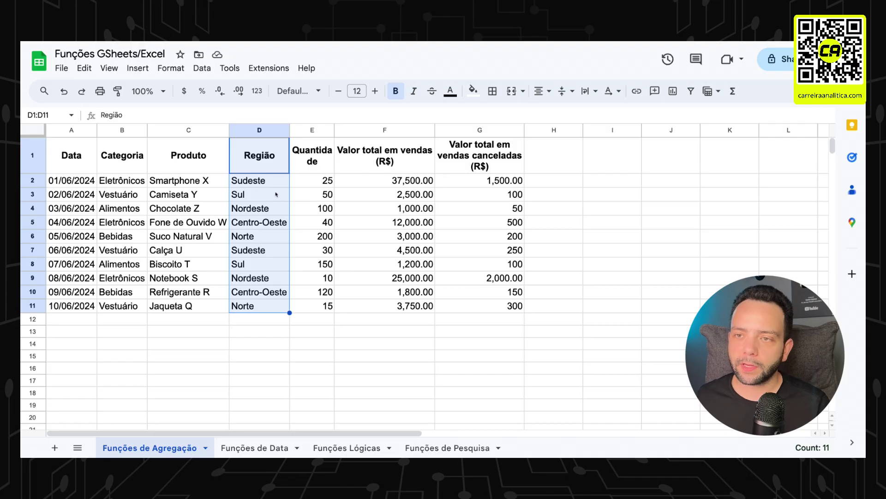
Review the entries in the Região and Quantidade columns of the sales table.
{"action": "left_click", "coordinate": [257, 181]}
{"action": "key", "text": "Down"}
{"action": "key", "text": "Down"}
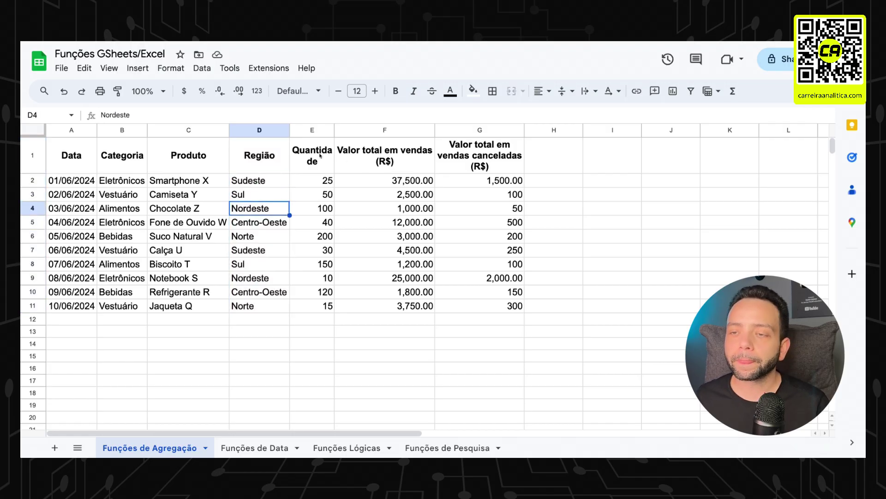
{"action": "left_click", "coordinate": [313, 163]}
{"action": "left_click_drag", "start_coordinate": [313, 162], "coordinate": [324, 305]}
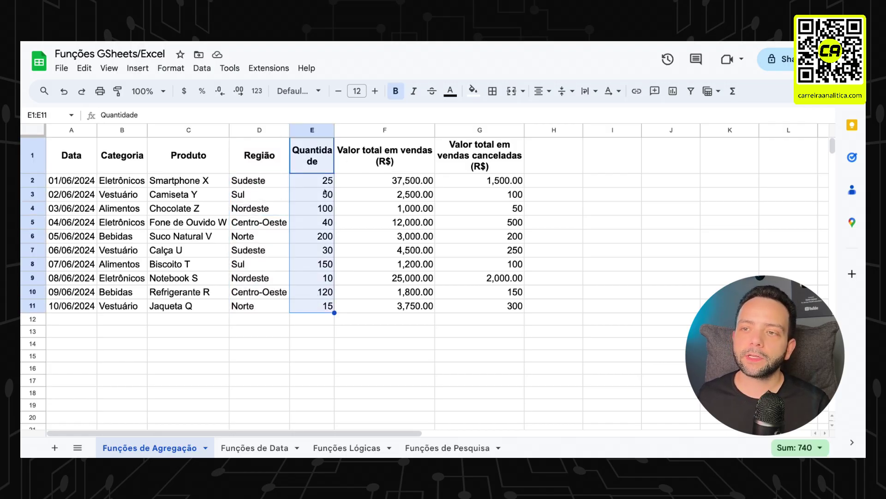
{"action": "left_click", "coordinate": [326, 198]}
{"action": "key", "text": "Down"}
Examine the total sales and cancelled sales value columns of the table.
{"action": "left_click_drag", "start_coordinate": [383, 154], "coordinate": [382, 307]}
{"action": "left_click", "coordinate": [426, 184]}
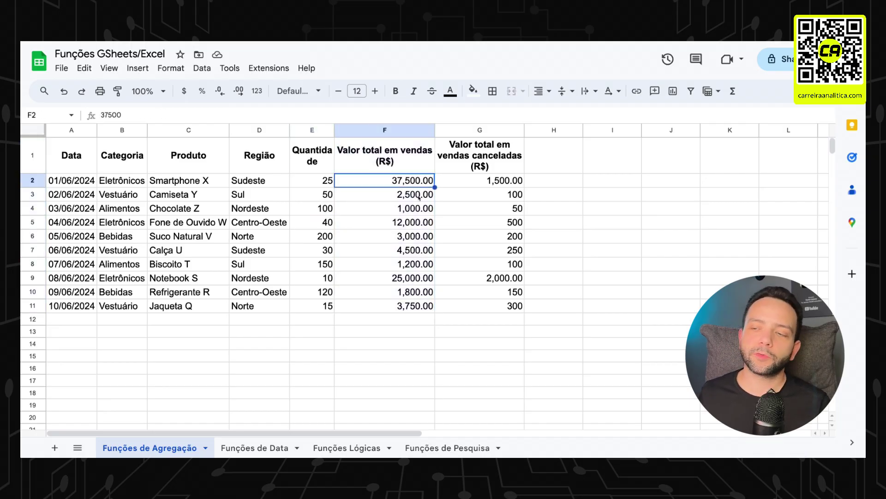
{"action": "key", "text": "Down"}
{"action": "key", "text": "Down"}
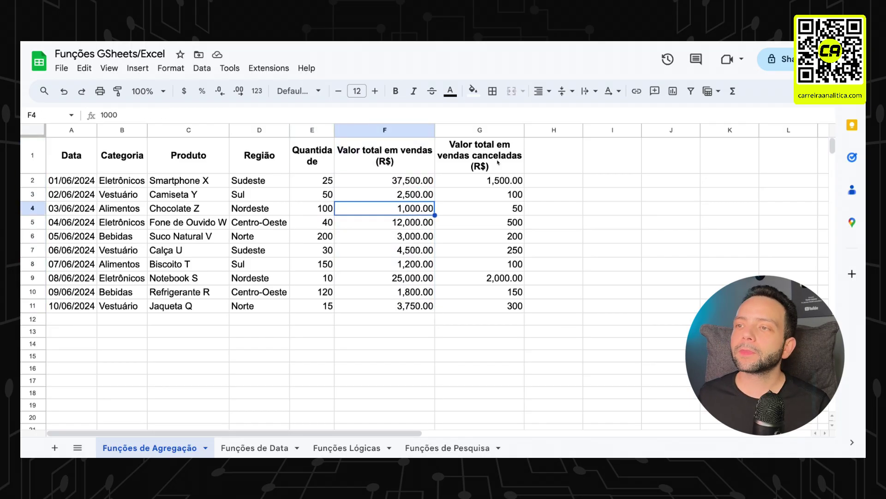
{"action": "right_click", "coordinate": [497, 162]}
{"action": "key", "text": "Escape"}
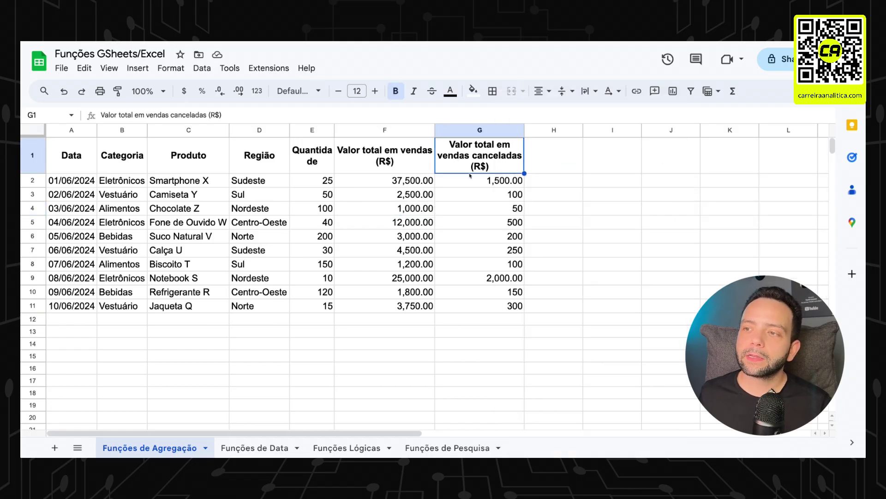
{"action": "left_click_drag", "start_coordinate": [475, 181], "coordinate": [483, 221]}
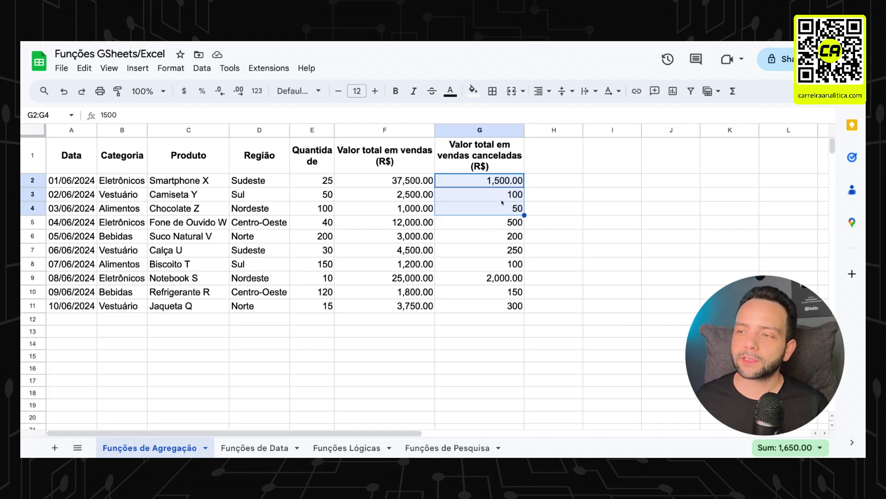
{"action": "left_click", "coordinate": [507, 210]}
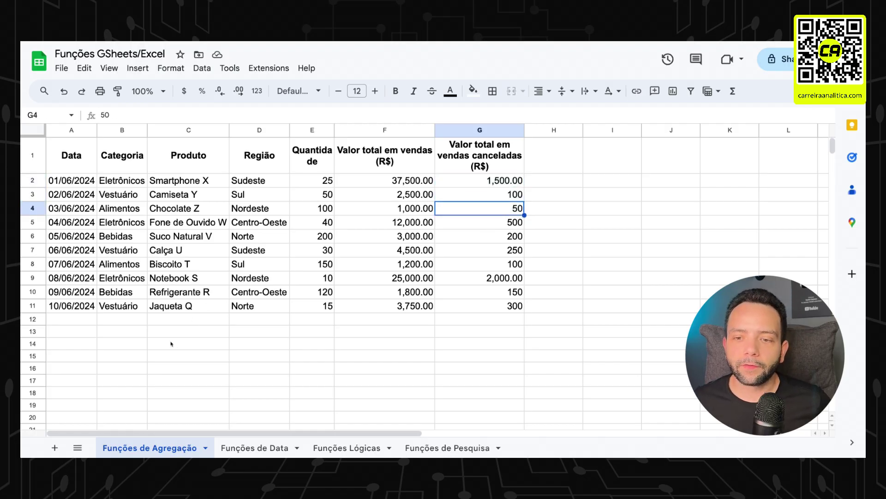
{"action": "left_click", "coordinate": [171, 343]}
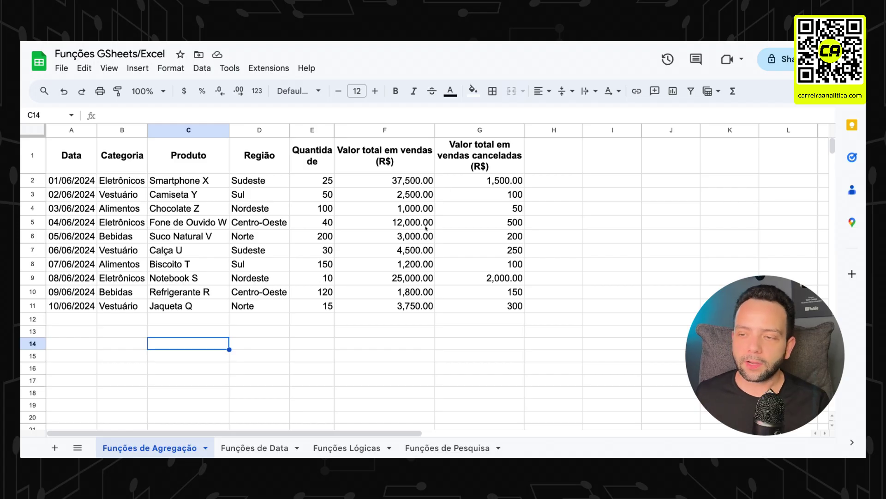
Enter the label SOMA in cell F13 below the total sales column.
{"action": "left_click", "coordinate": [394, 337]}
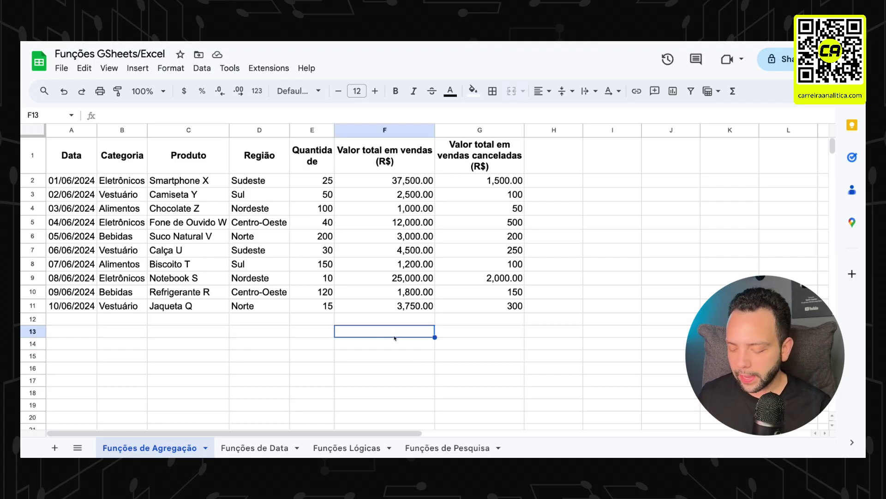
{"action": "type", "text": "SOMA"}
{"action": "key", "text": "Return"}
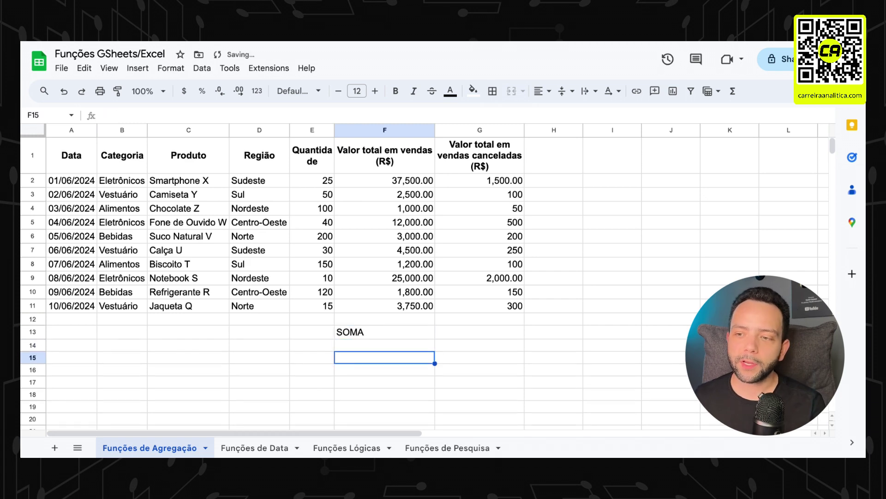
{"action": "key", "text": "Up"}
Start a SUM formula in cell G13 and expand the function's help, then cancel the entry.
{"action": "left_click", "coordinate": [479, 332]}
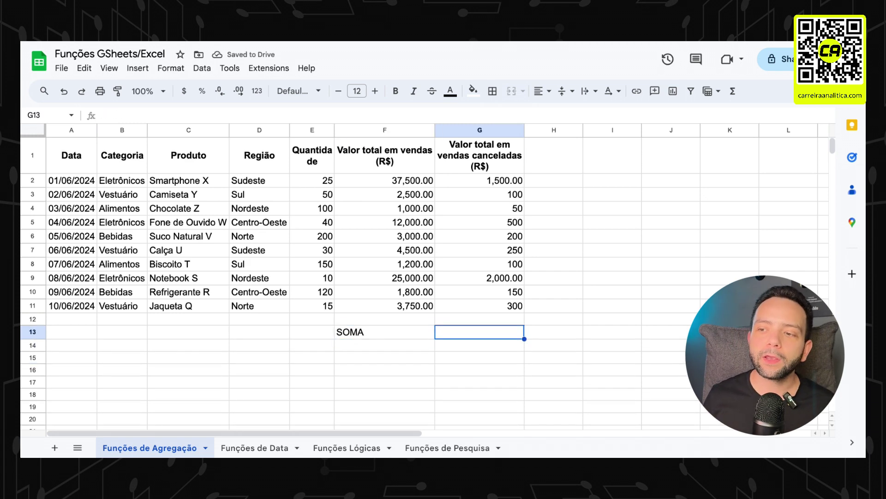
{"action": "type", "text": "="}
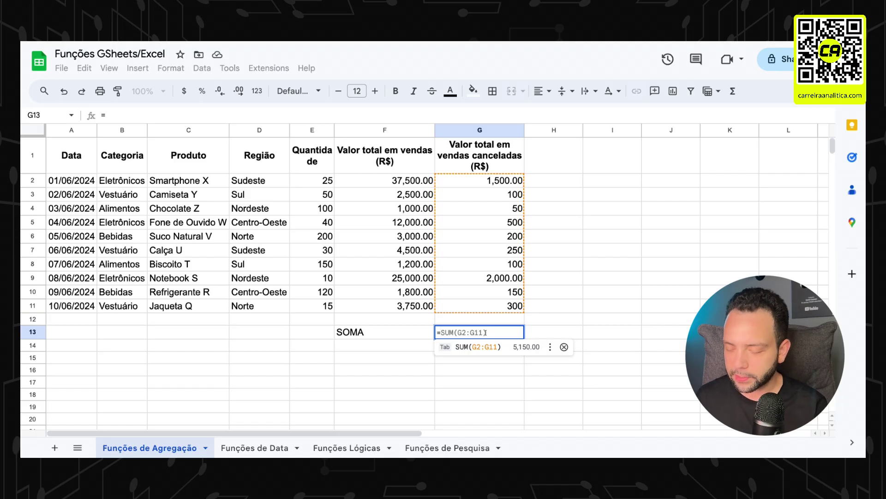
{"action": "type", "text": "SUM("}
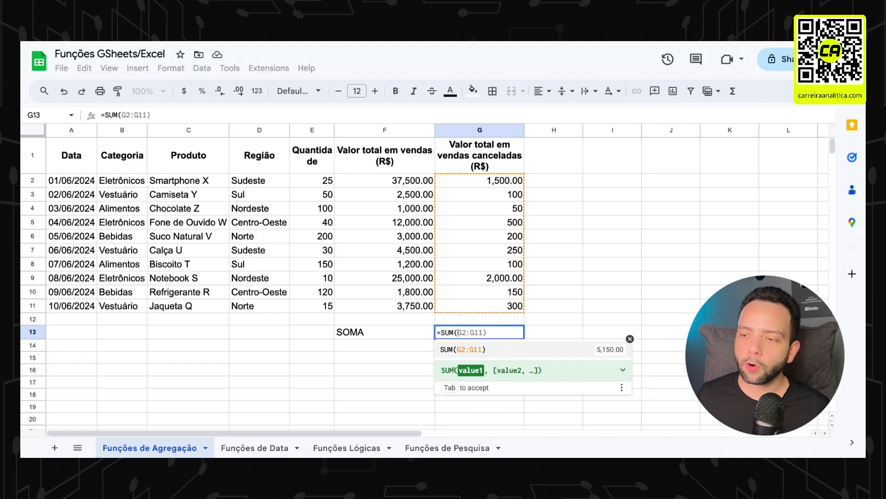
{"action": "left_click", "coordinate": [622, 370]}
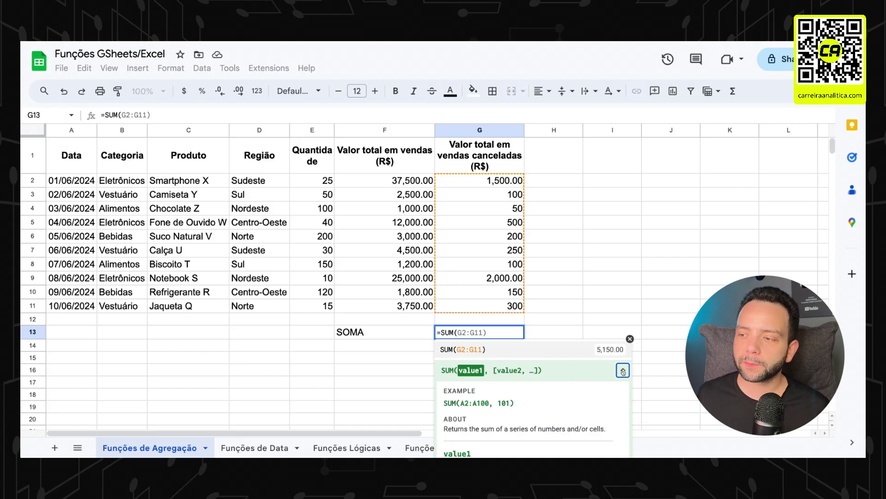
{"action": "left_click", "coordinate": [572, 332]}
{"action": "scroll", "coordinate": [577, 356], "scroll_direction": "down", "scroll_amount": 3}
{"action": "left_click", "coordinate": [470, 228]}
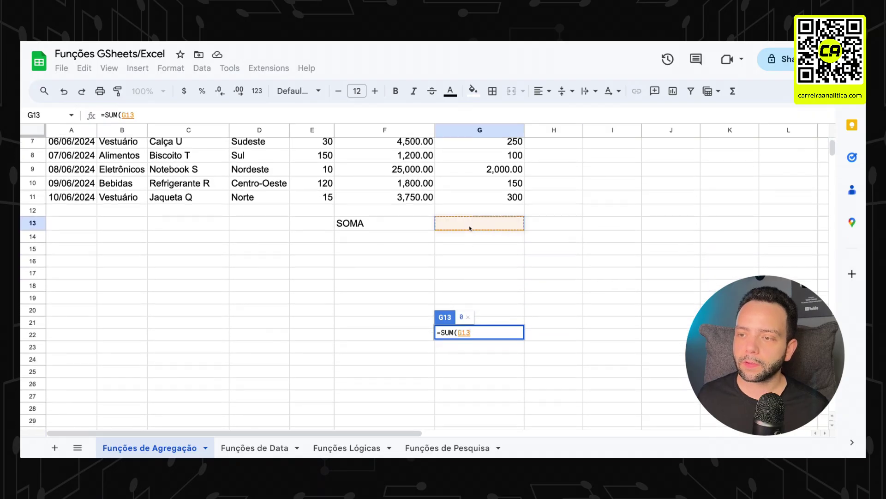
{"action": "key", "text": "Escape"}
Open a SUM formula in G13 and examine the help example SUM(A2:A100, 101), including its range, colon and comma-separated arguments.
{"action": "scroll", "coordinate": [470, 228], "scroll_direction": "down", "scroll_amount": 1}
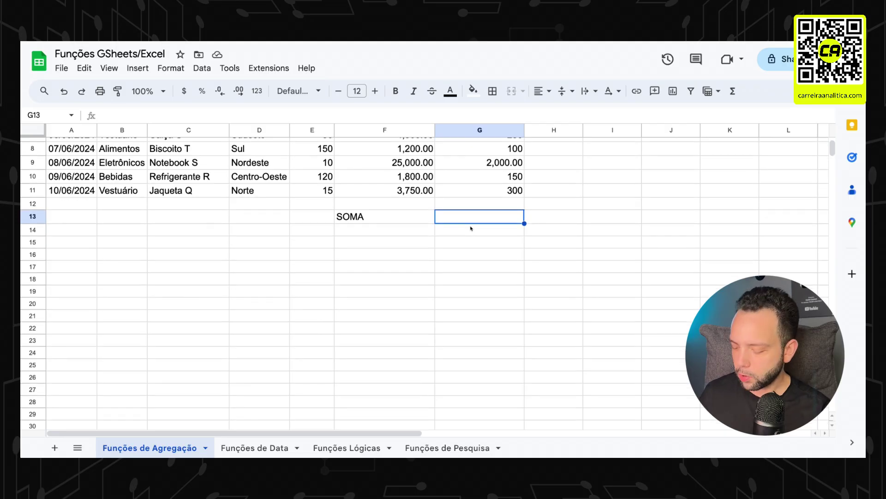
{"action": "type", "text": "=sum("}
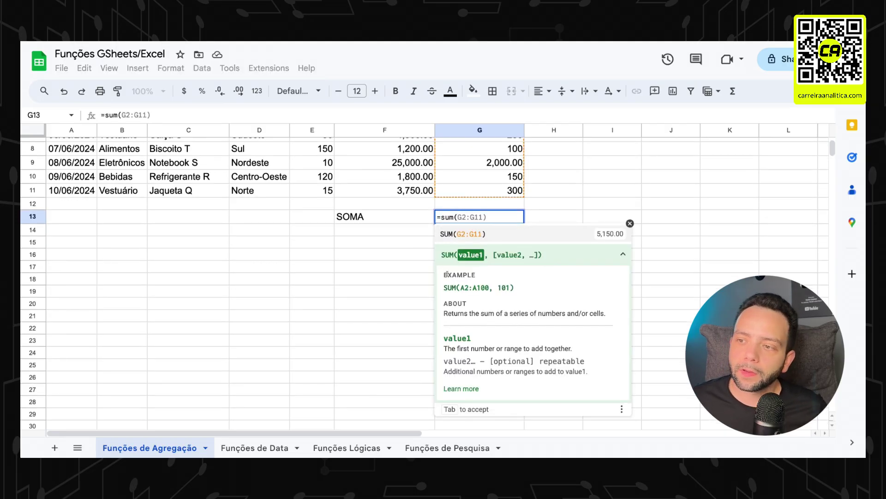
{"action": "left_click_drag", "start_coordinate": [445, 288], "coordinate": [486, 287]}
{"action": "left_click", "coordinate": [495, 287]}
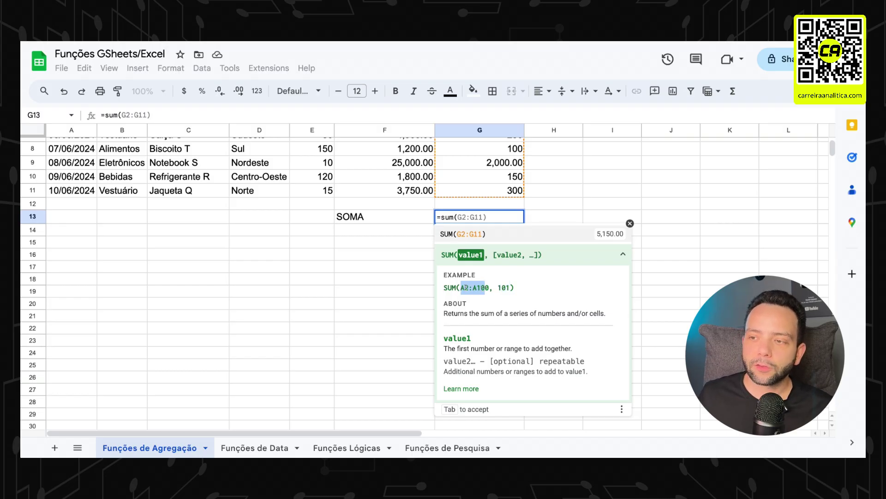
{"action": "left_click", "coordinate": [471, 288]}
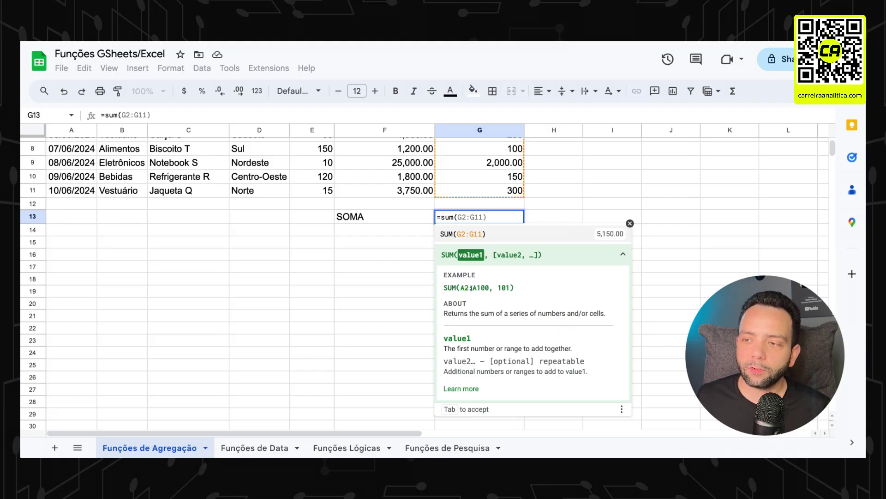
{"action": "mouse_move", "coordinate": [467, 287]}
{"action": "left_mouse_down"}
{"action": "mouse_move", "coordinate": [479, 287]}
{"action": "mouse_move", "coordinate": [471, 288]}
{"action": "left_mouse_up"}
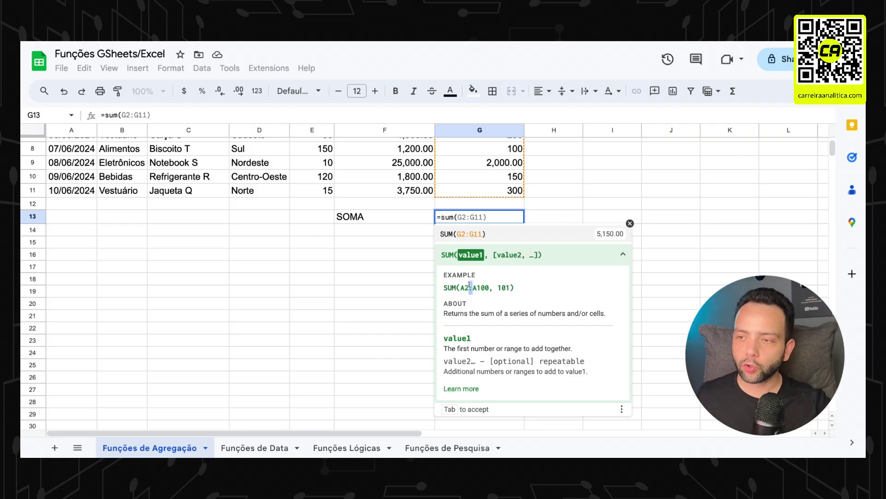
{"action": "left_click_drag", "start_coordinate": [462, 286], "coordinate": [468, 287]}
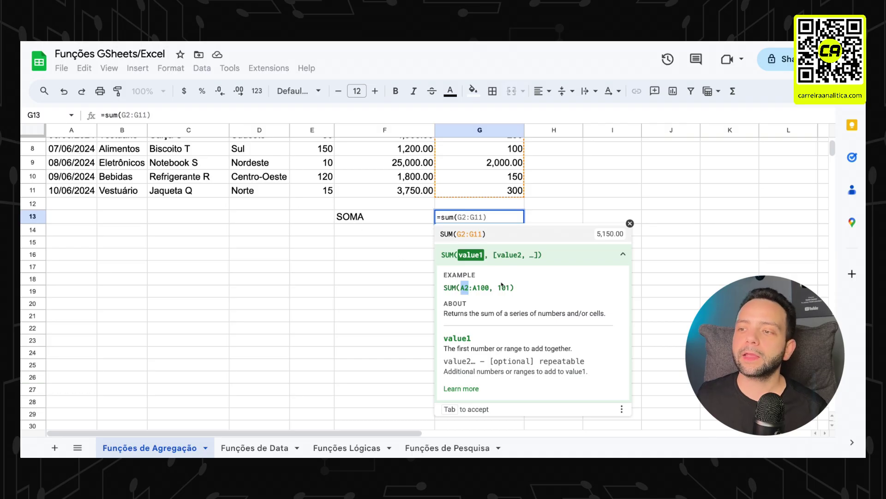
{"action": "left_click_drag", "start_coordinate": [489, 287], "coordinate": [508, 288]}
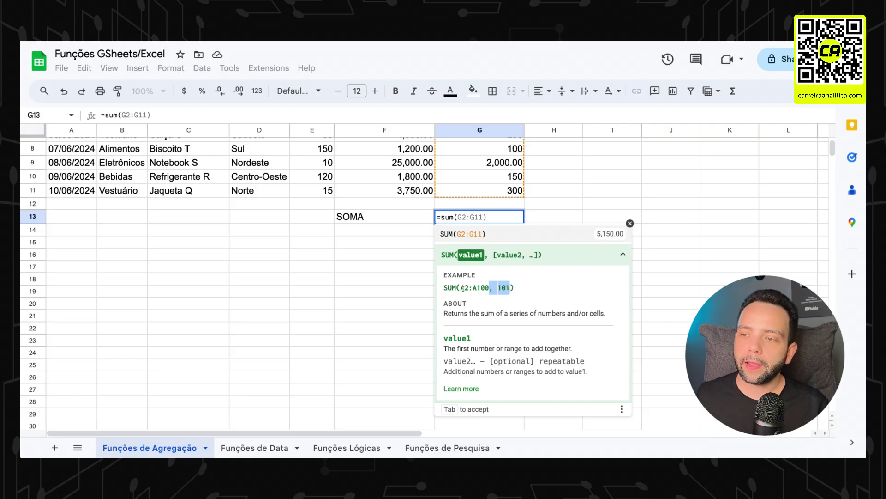
{"action": "left_click_drag", "start_coordinate": [461, 288], "coordinate": [488, 288]}
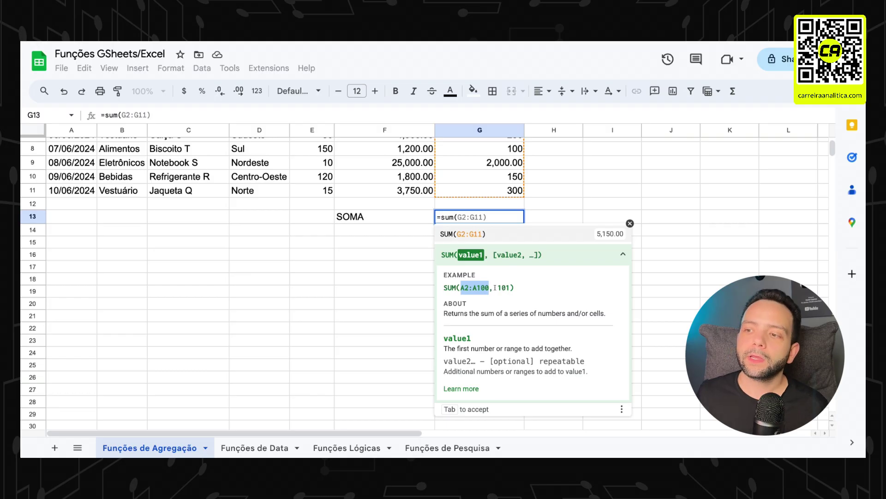
{"action": "left_click_drag", "start_coordinate": [495, 288], "coordinate": [490, 288]}
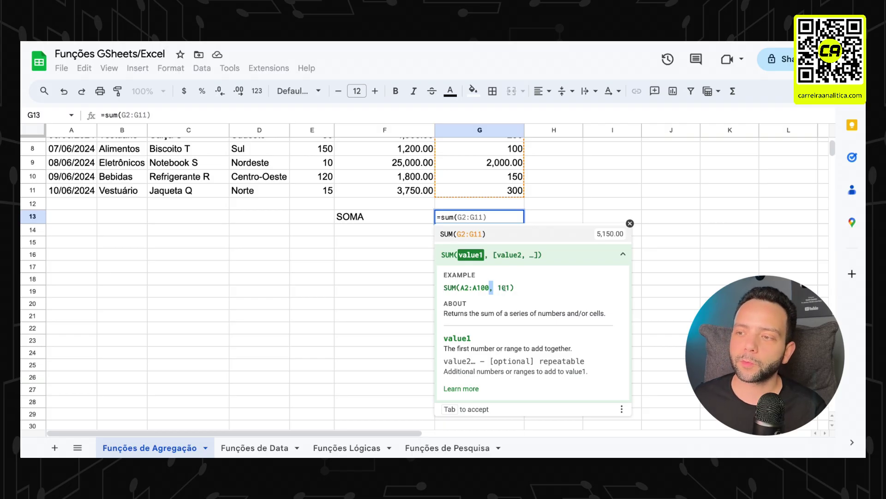
{"action": "double_click", "coordinate": [505, 287]}
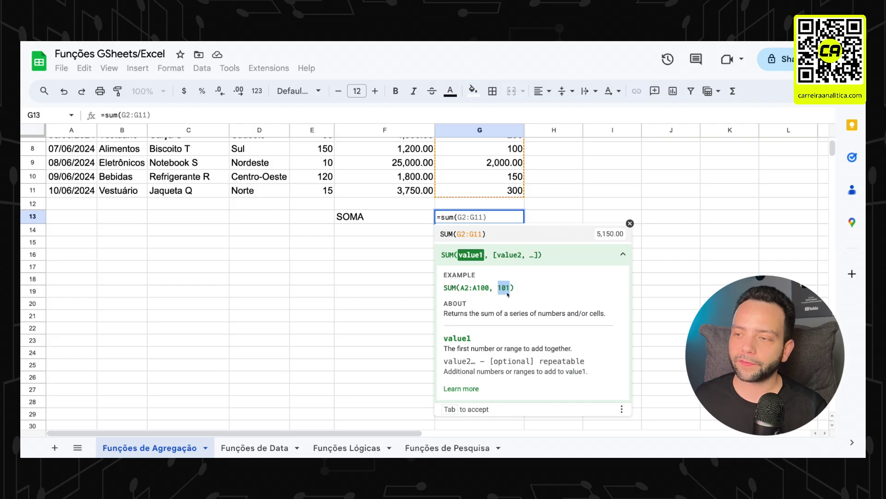
{"action": "left_click_drag", "start_coordinate": [462, 287], "coordinate": [508, 287]}
{"action": "left_click", "coordinate": [453, 288]}
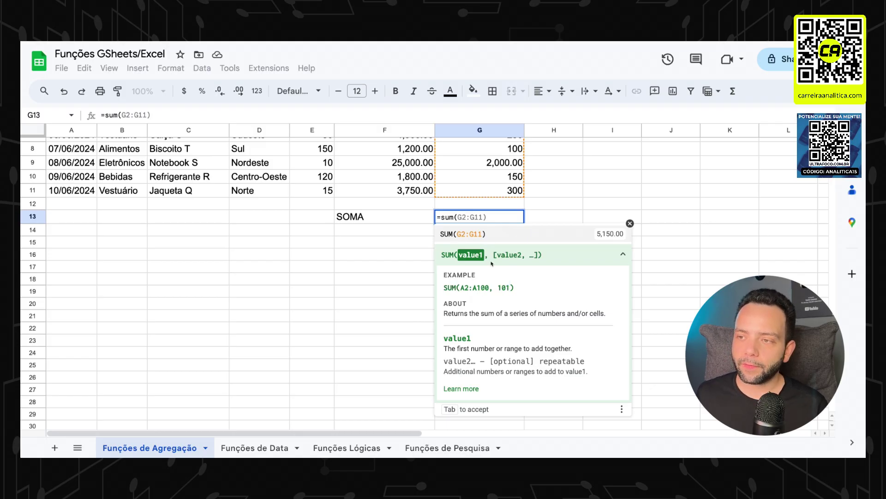
{"action": "scroll", "coordinate": [375, 244], "scroll_direction": "up", "scroll_amount": 3}
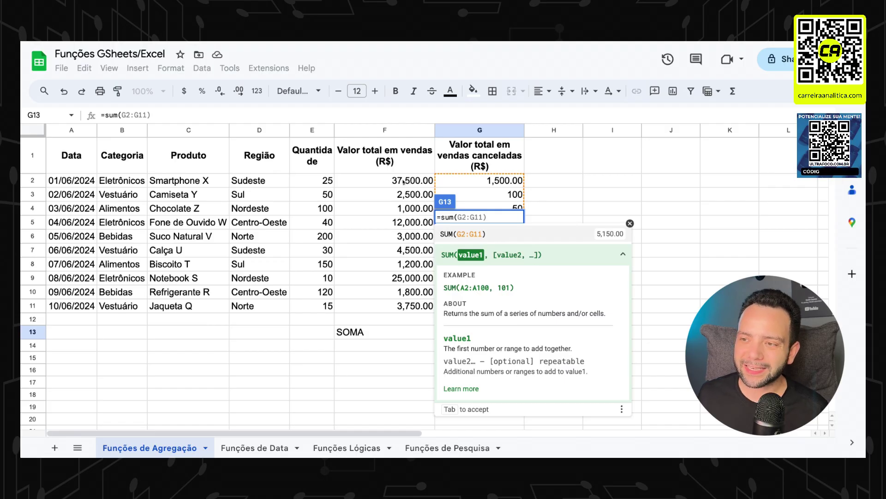
{"action": "left_click_drag", "start_coordinate": [403, 181], "coordinate": [389, 310]}
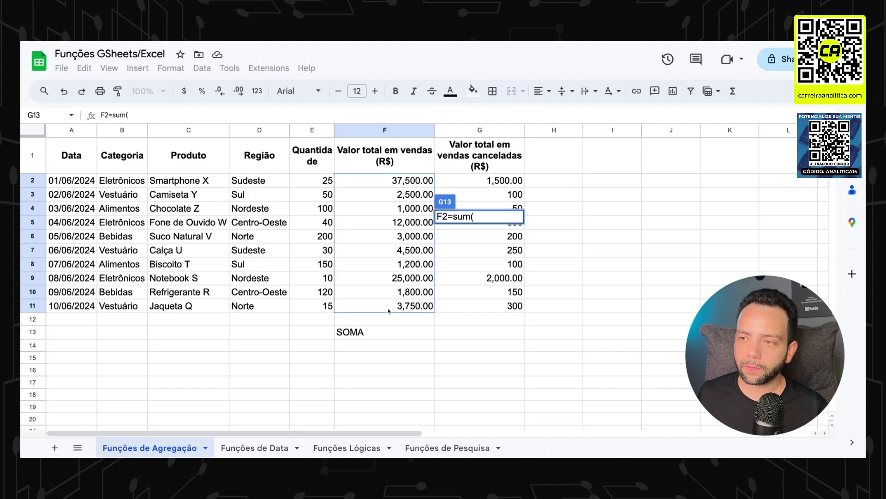
{"action": "key", "text": "Escape"}
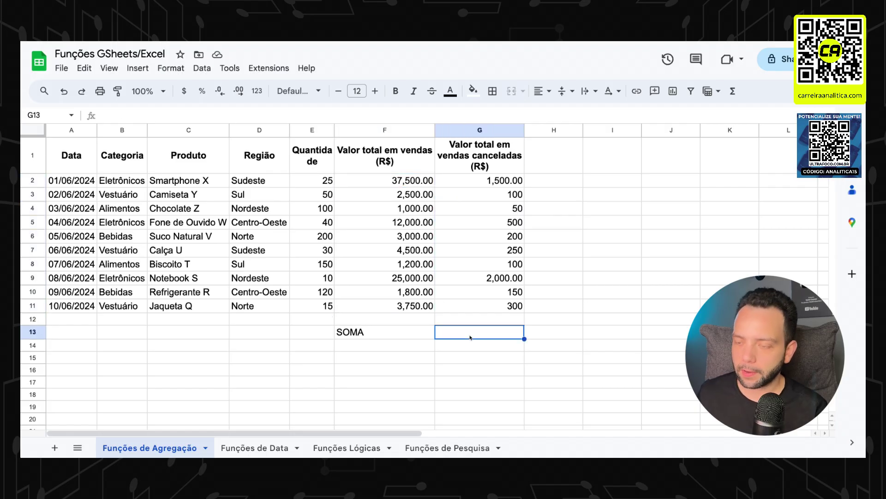
Sum the total sales values in cell G13 with =SUM(F2:F11) and reopen the formula to review its range.
{"action": "type", "text": "=SUM("}
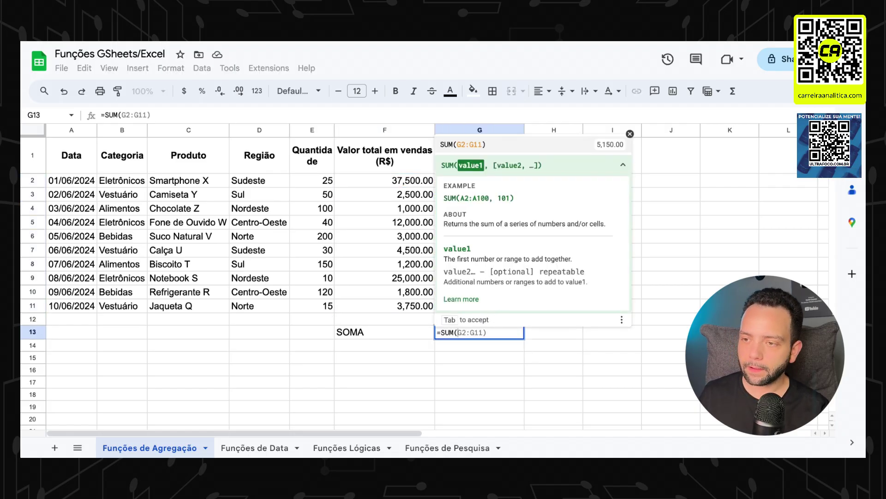
{"action": "left_click", "coordinate": [400, 182]}
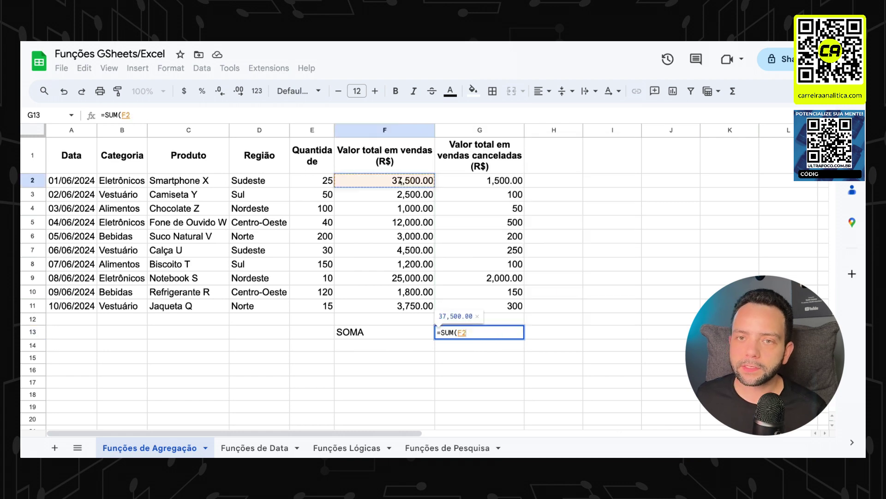
{"action": "left_click_drag", "start_coordinate": [400, 192], "coordinate": [396, 306]}
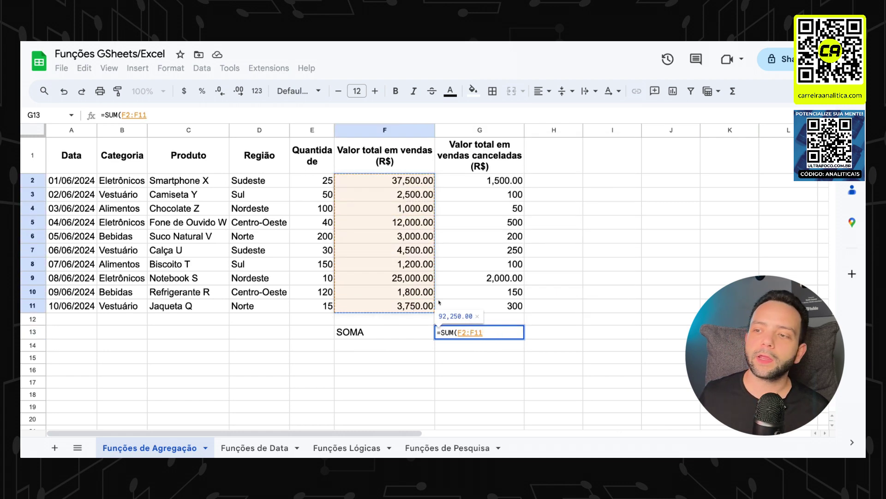
{"action": "key", "text": "Return"}
{"action": "left_click", "coordinate": [482, 333]}
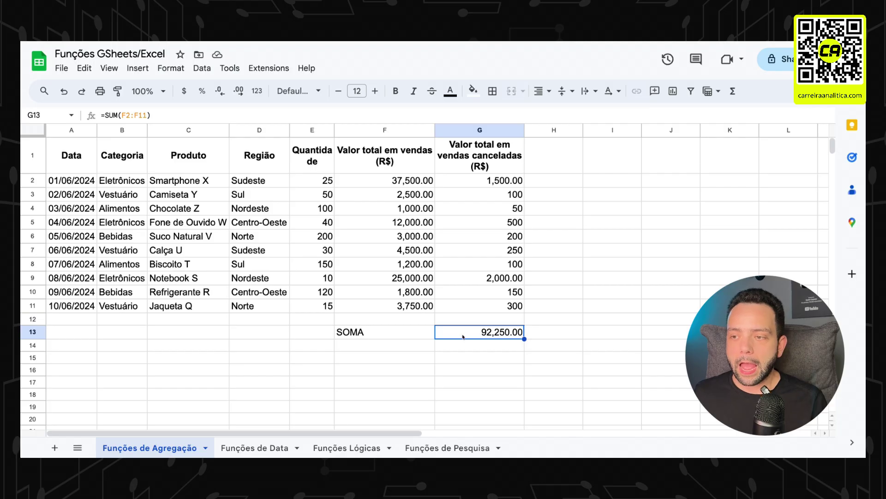
{"action": "double_click", "coordinate": [480, 333]}
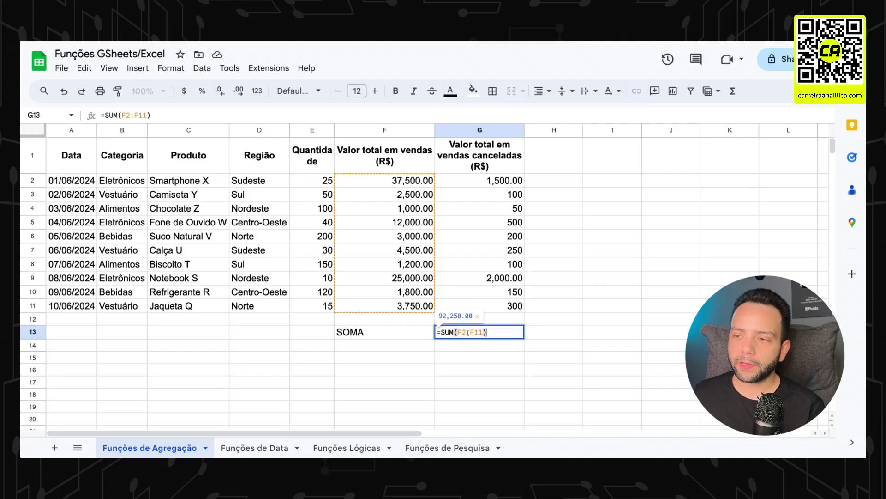
Sum the first two canceled sales values in cell H13 with =SUM(G2,G3), using comma-separated cell references.
{"action": "left_click", "coordinate": [549, 332]}
{"action": "type", "text": "=SU"}
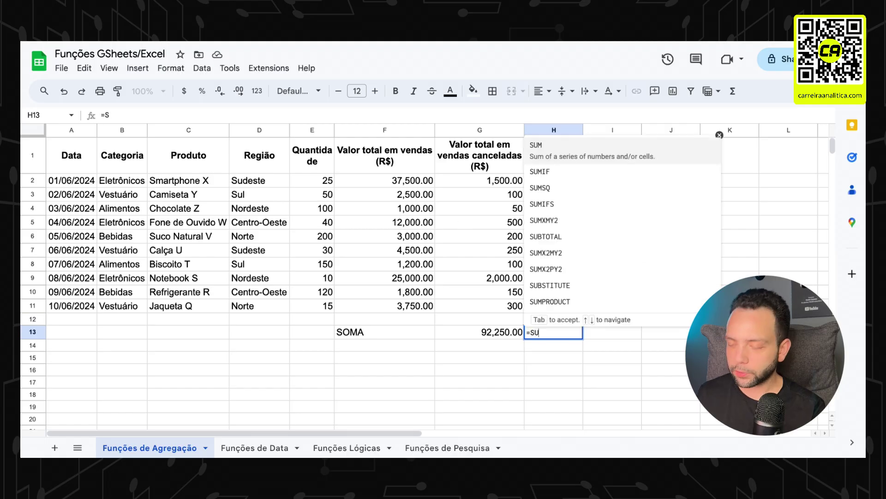
{"action": "key", "text": "Tab"}
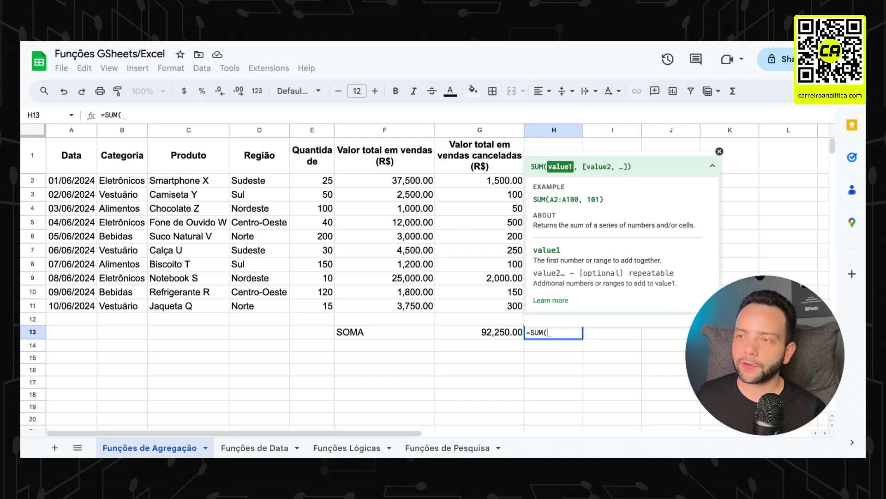
{"action": "left_click", "coordinate": [491, 183]}
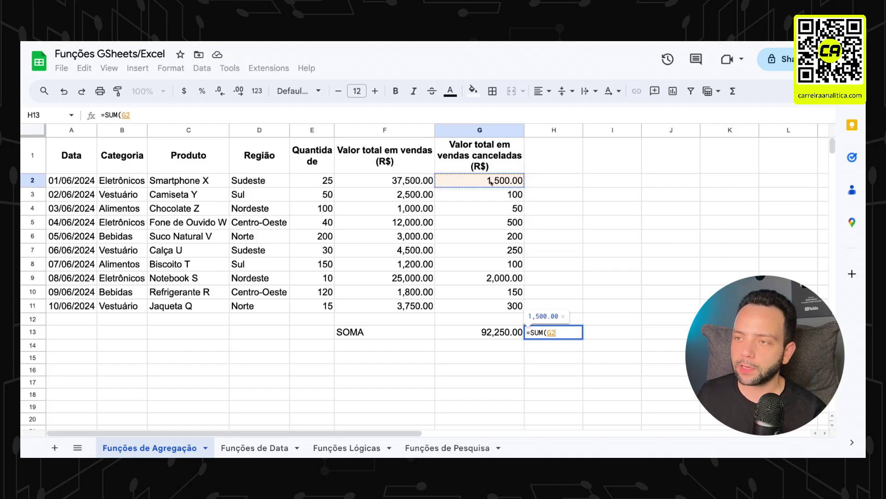
{"action": "type", "text": ","}
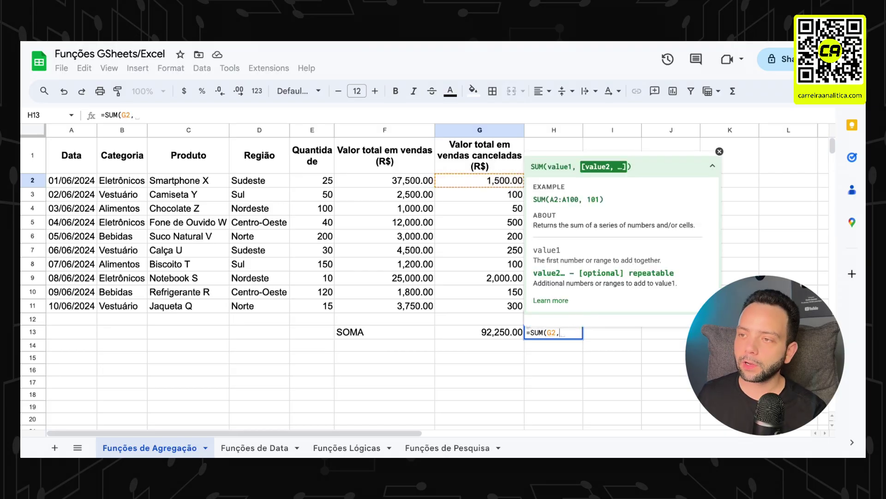
{"action": "left_click", "coordinate": [492, 194]}
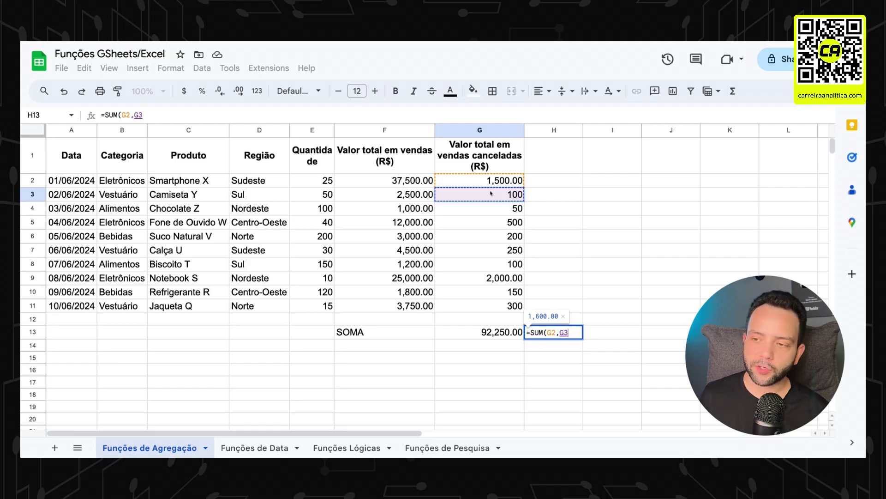
{"action": "type", "text": ")"}
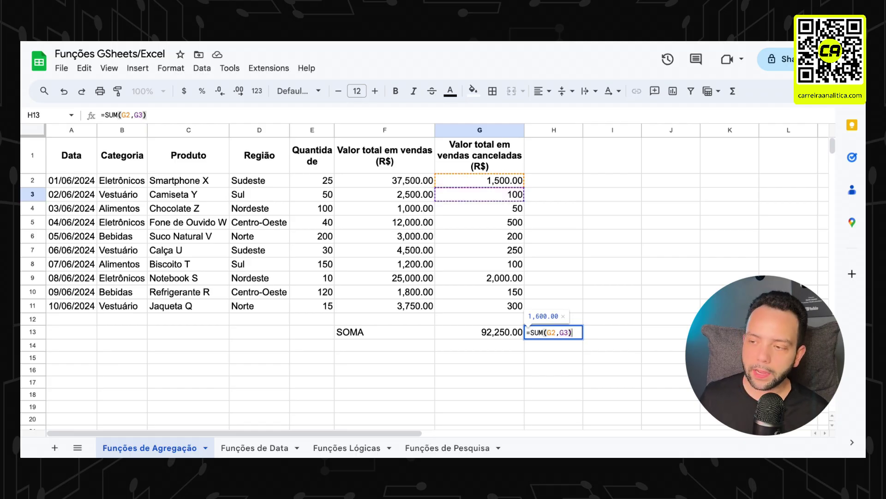
{"action": "key", "text": "Return"}
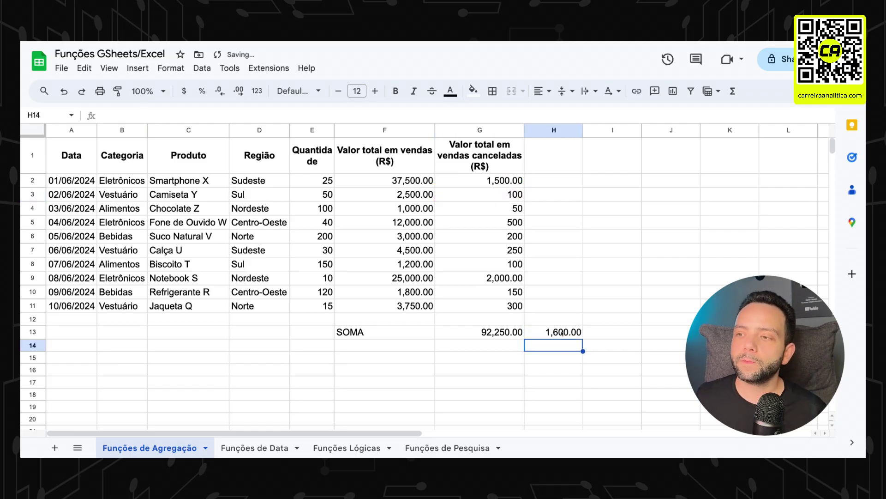
{"action": "key", "text": "Up"}
Compare the quick sums of selections G2:G3 and F2:F11, and view the other summary statistics available for G2:G3.
{"action": "left_click", "coordinate": [512, 181]}
{"action": "left_click_drag", "start_coordinate": [512, 180], "coordinate": [513, 196]}
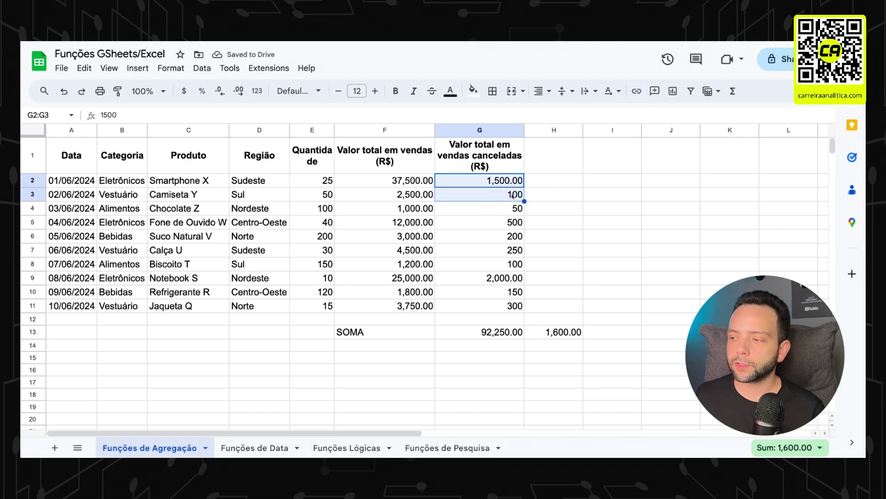
{"action": "left_click", "coordinate": [531, 208]}
{"action": "left_click_drag", "start_coordinate": [425, 181], "coordinate": [420, 305]}
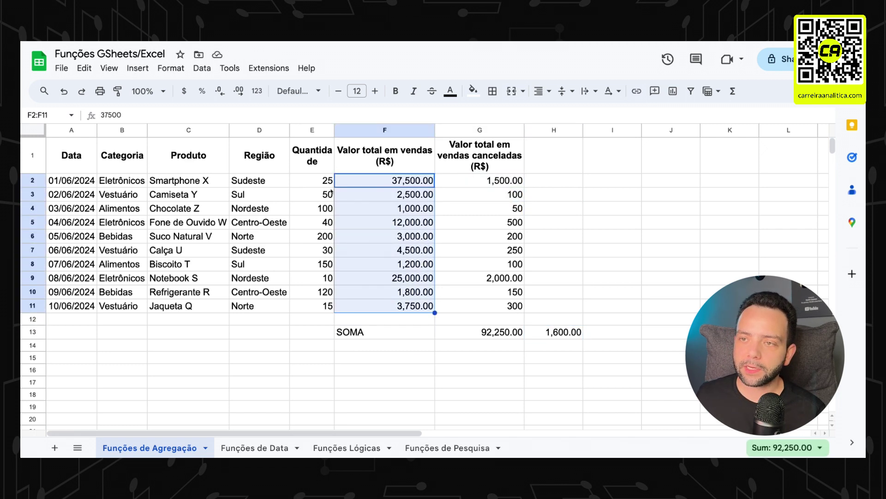
{"action": "left_click_drag", "start_coordinate": [497, 183], "coordinate": [457, 194]}
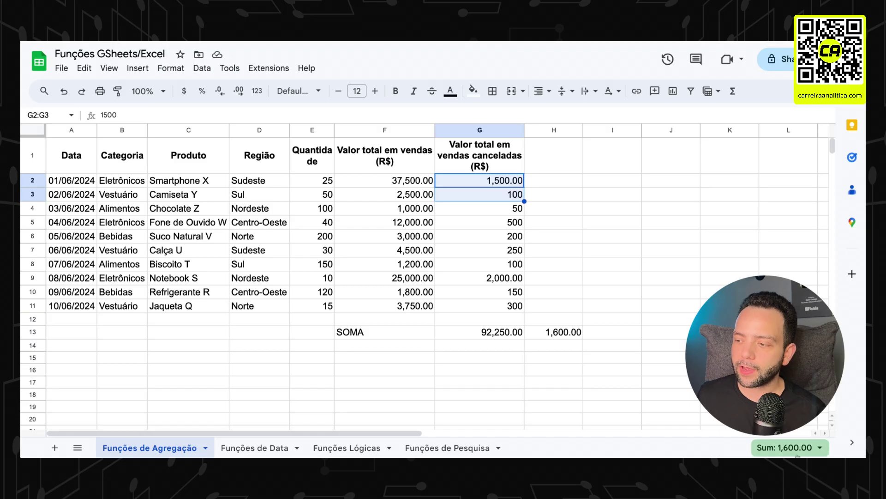
{"action": "left_click", "coordinate": [822, 448]}
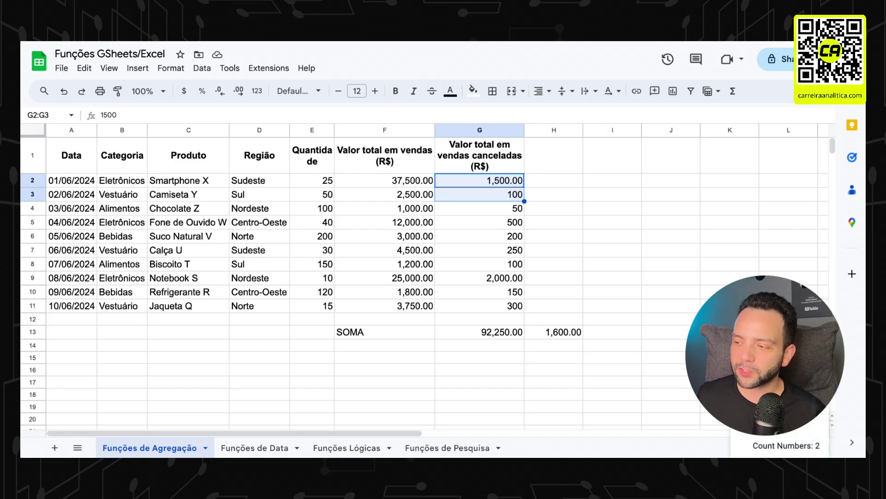
{"action": "left_click", "coordinate": [631, 322]}
Enter the label MÉDIA in cell F14 below SOMA.
{"action": "left_click", "coordinate": [380, 346]}
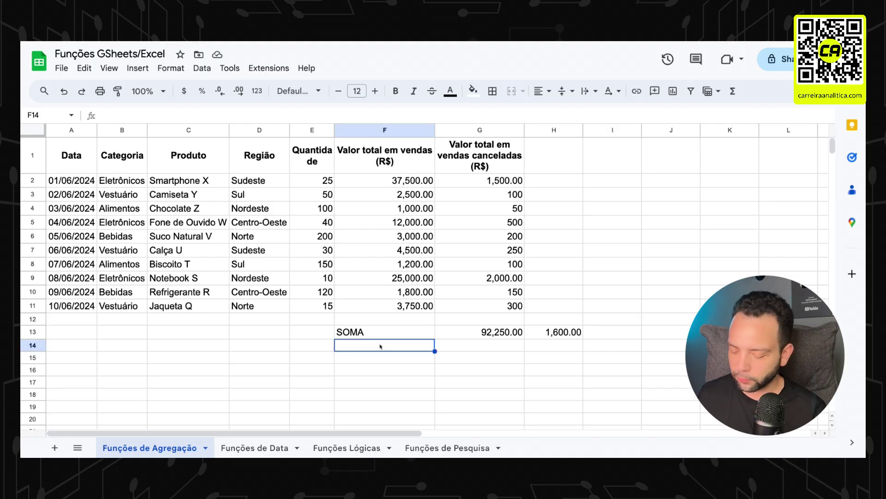
{"action": "type", "text": "M"}
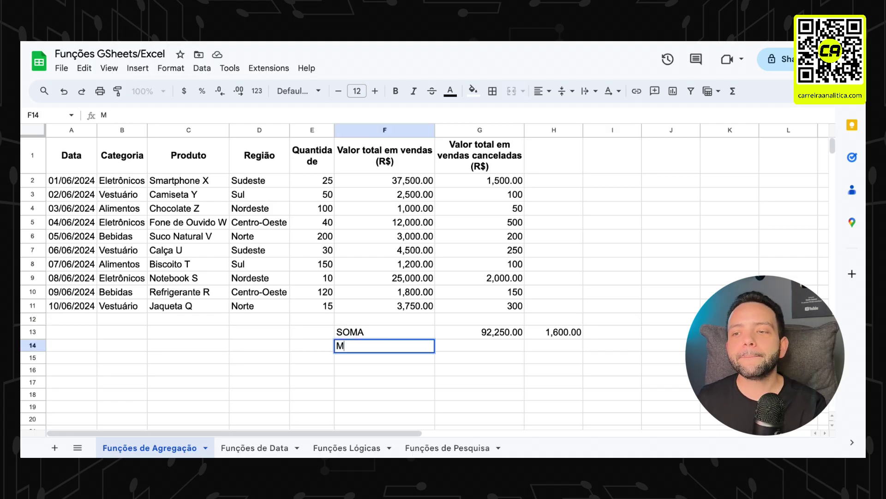
{"action": "type", "text": "édia"}
{"action": "key", "text": "Tab"}
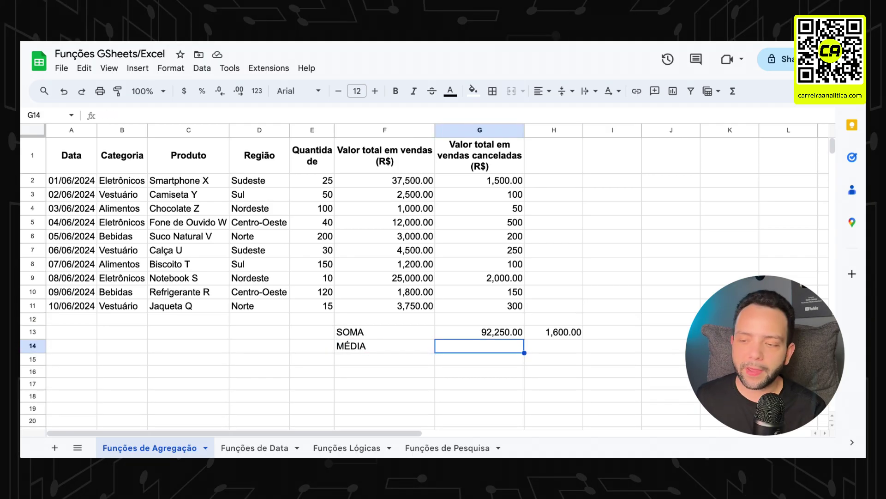
Average the total sales values in cell G14 with =AVERAGE(F2:F11) and review the formula.
{"action": "type", "text": "="}
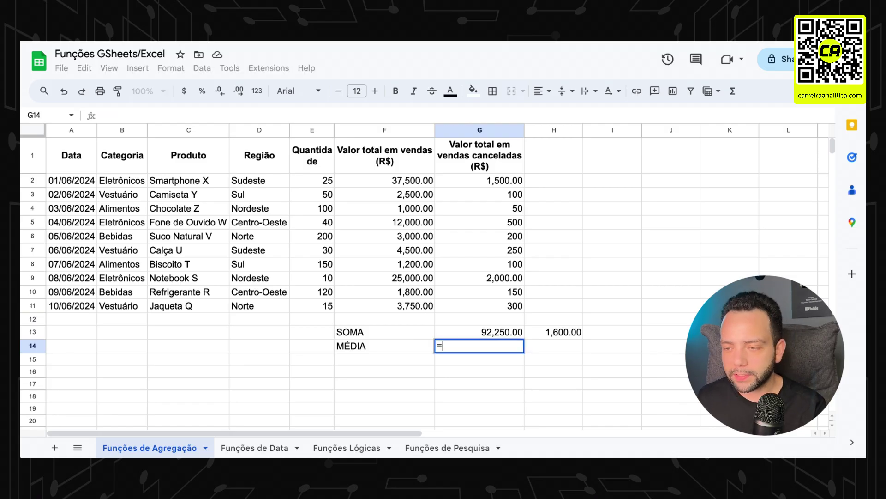
{"action": "type", "text": "AVE"}
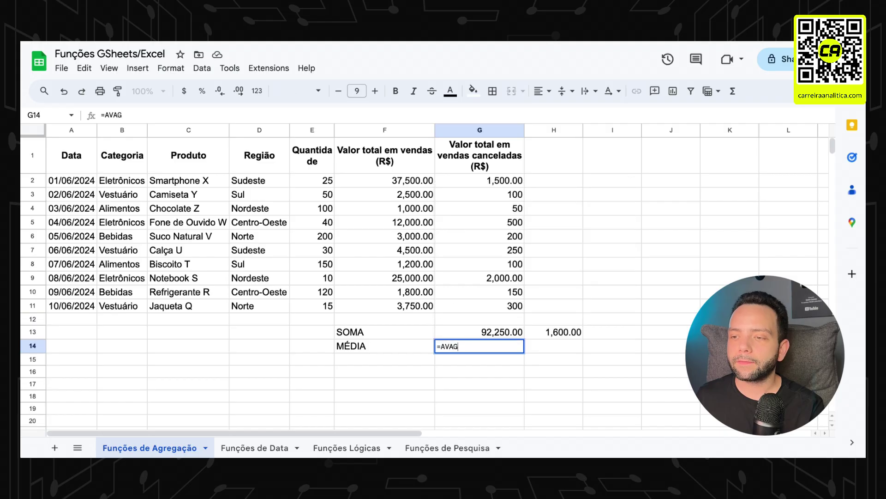
{"action": "type", "text": "RAGE("}
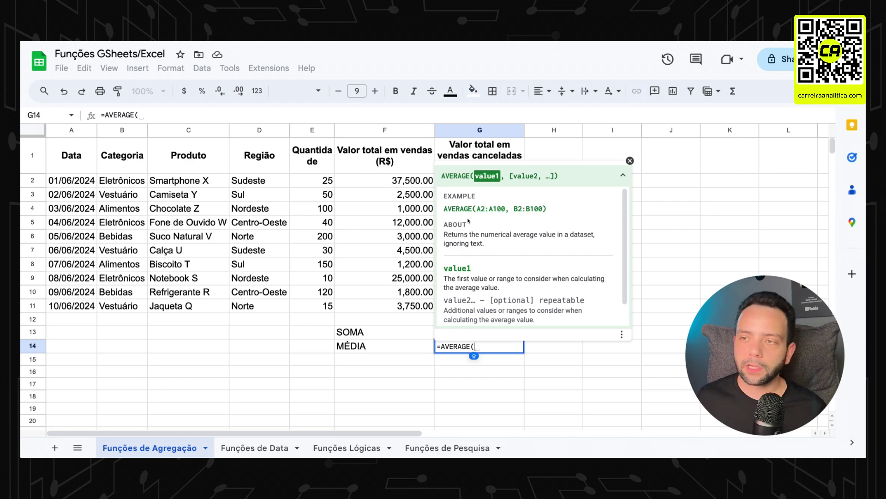
{"action": "left_click_drag", "start_coordinate": [411, 181], "coordinate": [410, 310]}
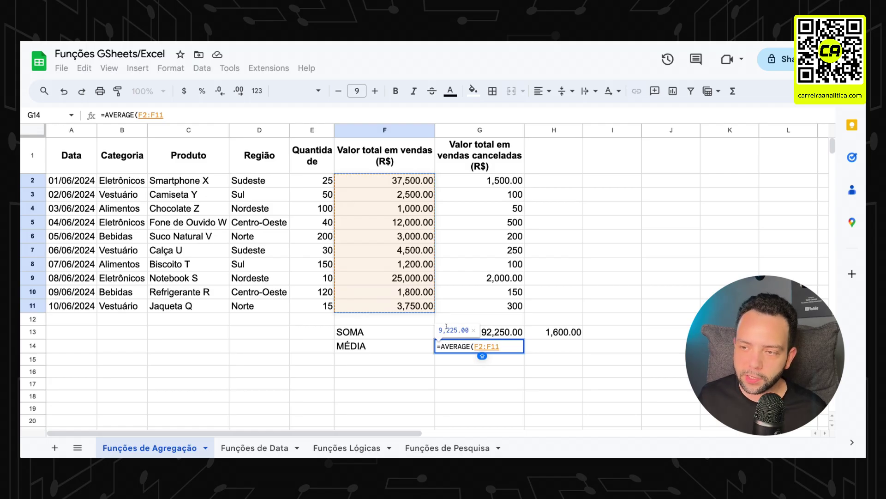
{"action": "key", "text": "Return"}
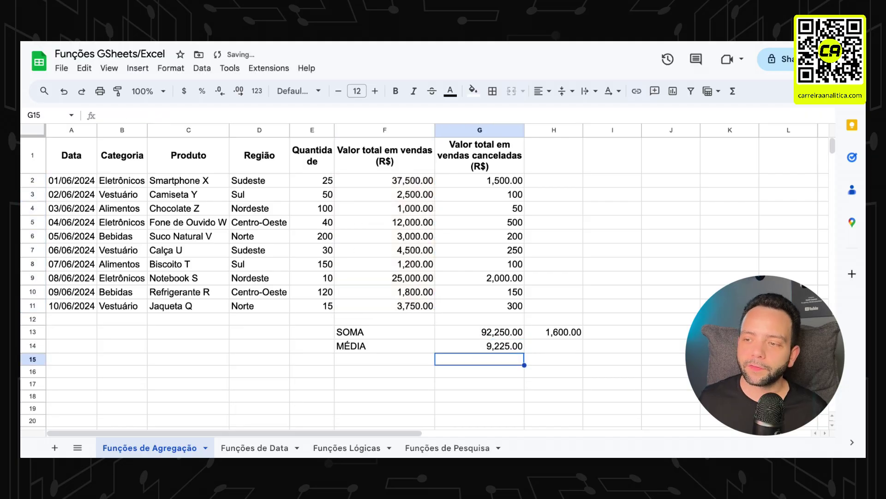
{"action": "key", "text": "Up"}
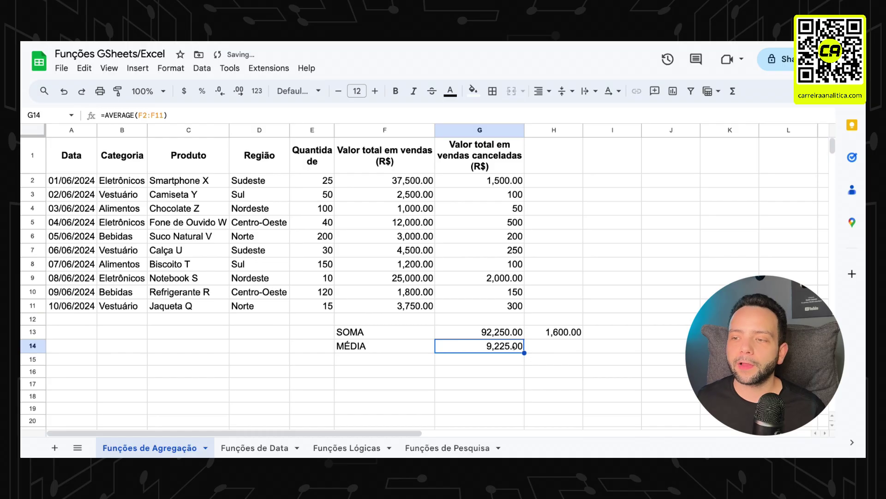
{"action": "left_click", "coordinate": [549, 346]}
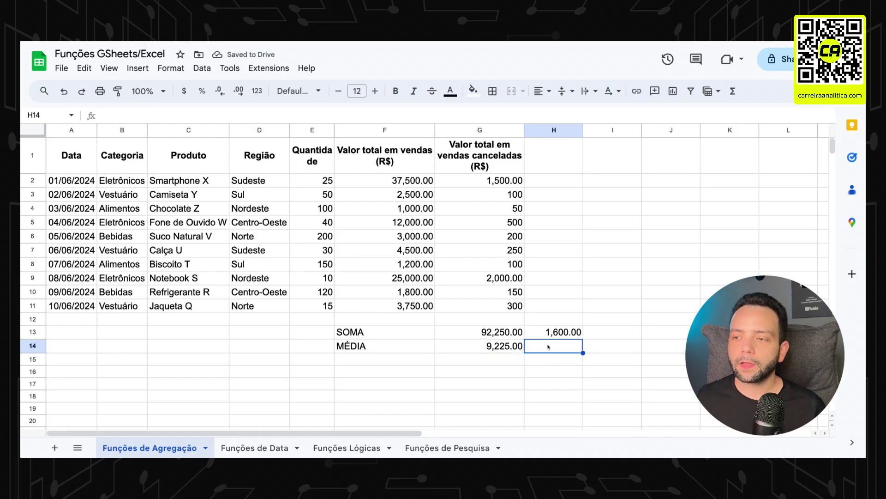
{"action": "left_click", "coordinate": [510, 346]}
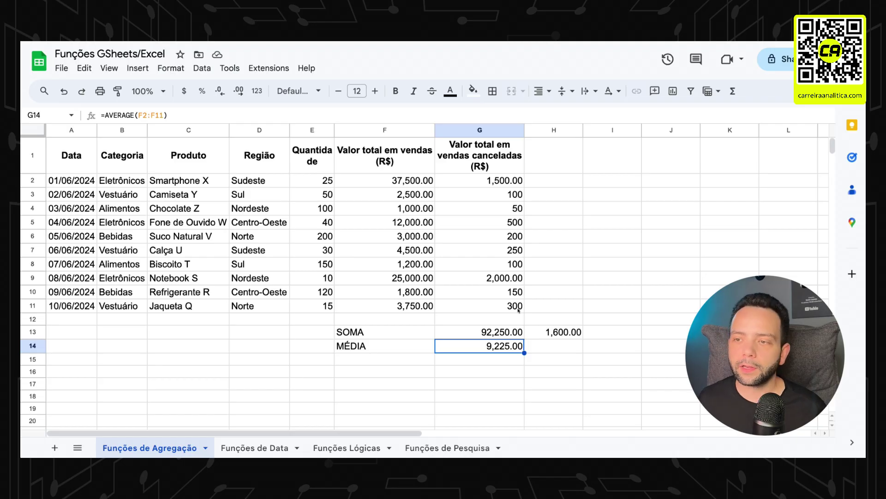
Average the first three canceled sales values in cell H14 with =AVERAGE(G2,G3,G4).
{"action": "left_click", "coordinate": [547, 350]}
{"action": "type", "text": "="}
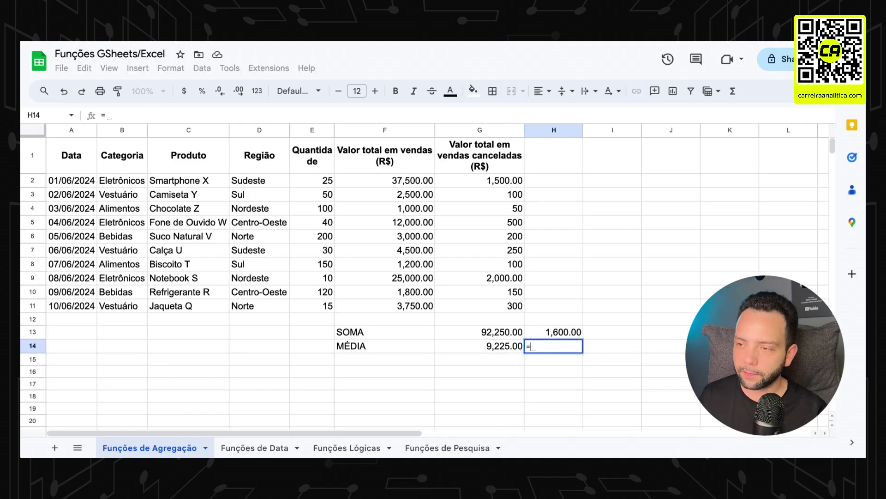
{"action": "type", "text": "AVER"}
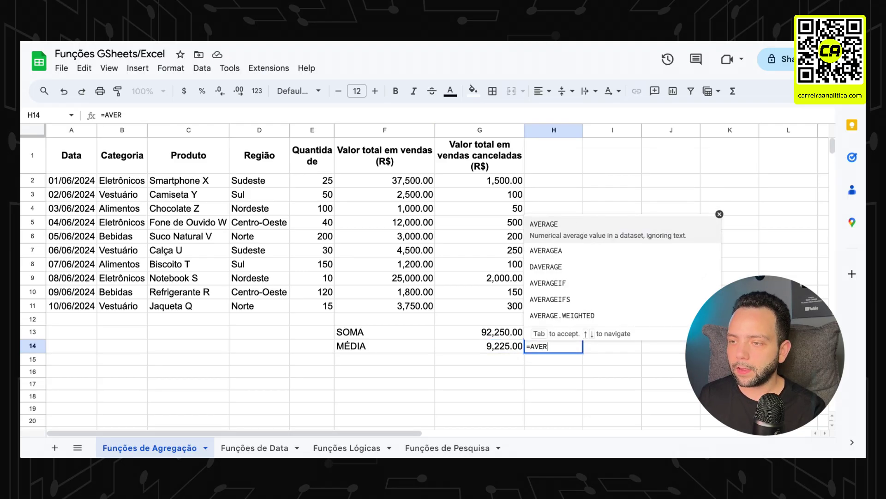
{"action": "type", "text": "AGE("}
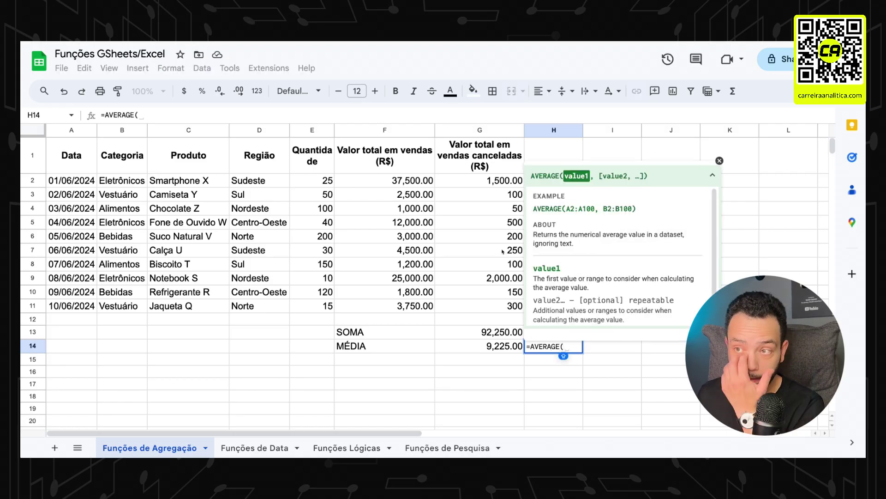
{"action": "left_click", "coordinate": [503, 181]}
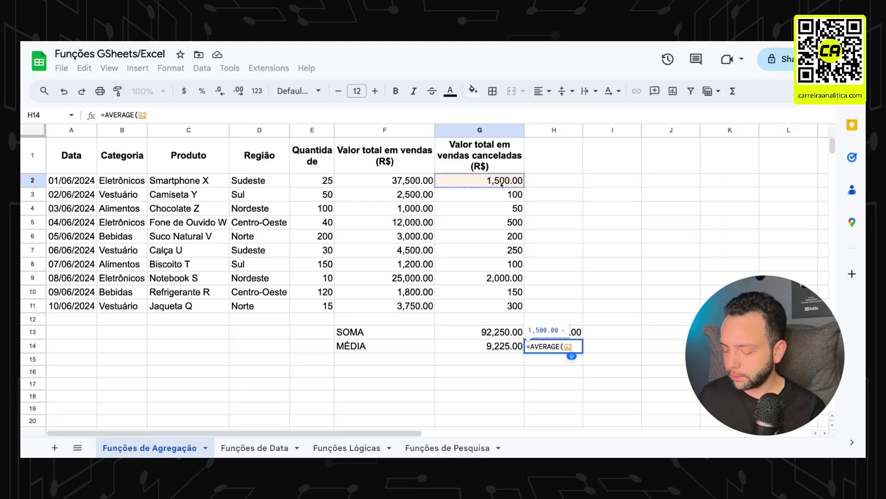
{"action": "type", "text": ","}
{"action": "left_click", "coordinate": [495, 192]}
{"action": "type", "text": ","}
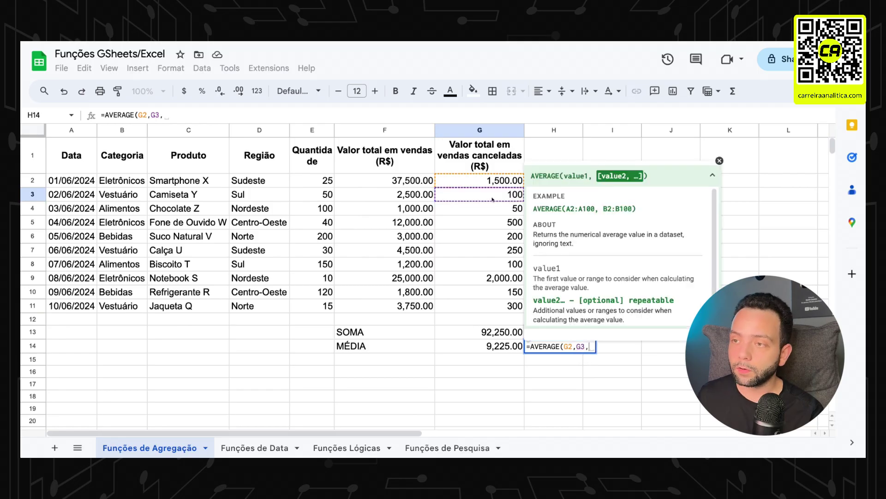
{"action": "left_click", "coordinate": [494, 209]}
{"action": "key", "text": "Return"}
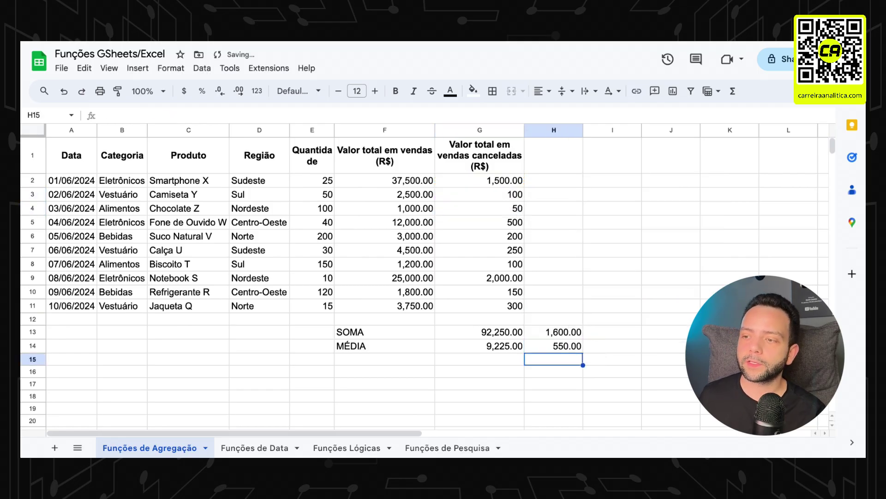
{"action": "key", "text": "Up"}
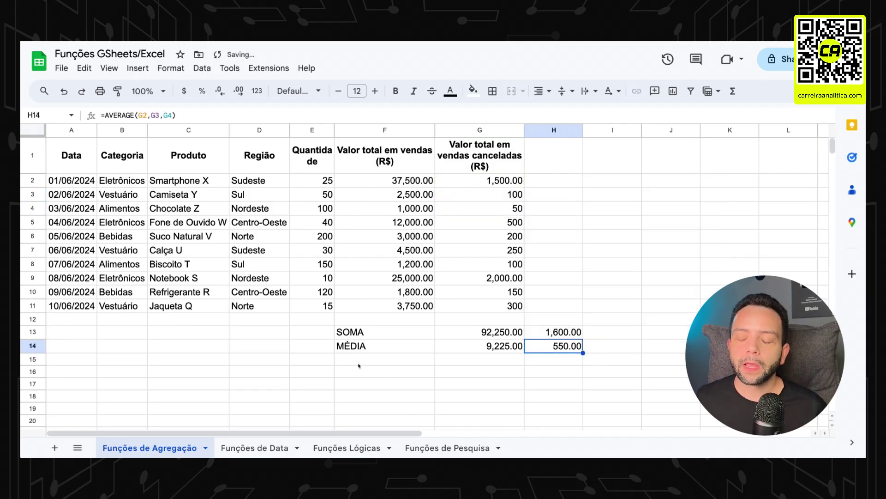
Enter the label MÁXIMO in cell F15 below MÉDIA.
{"action": "left_click", "coordinate": [359, 363]}
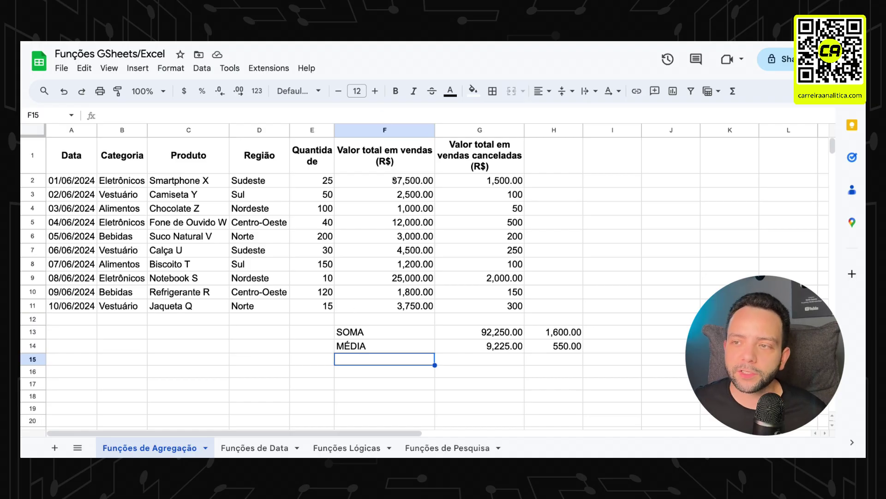
{"action": "left_click_drag", "start_coordinate": [393, 180], "coordinate": [407, 306]}
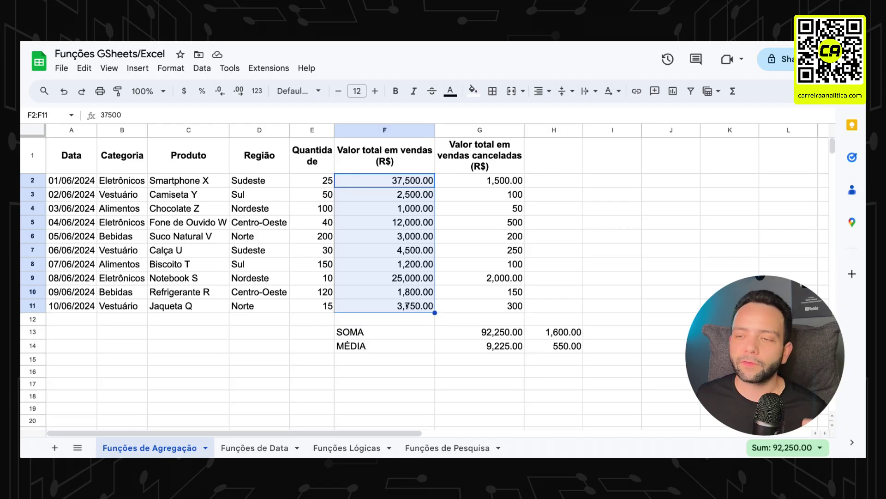
{"action": "left_click", "coordinate": [203, 149]}
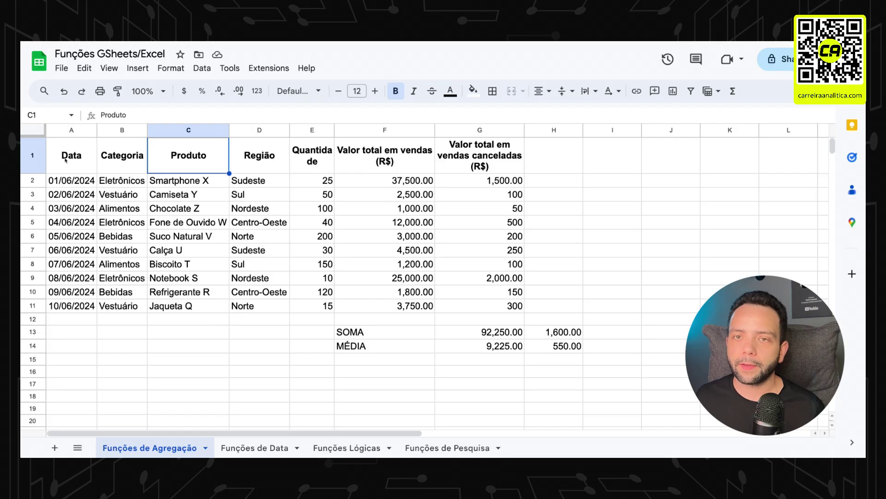
{"action": "left_click_drag", "start_coordinate": [394, 181], "coordinate": [400, 306]}
{"action": "left_click", "coordinate": [398, 181]}
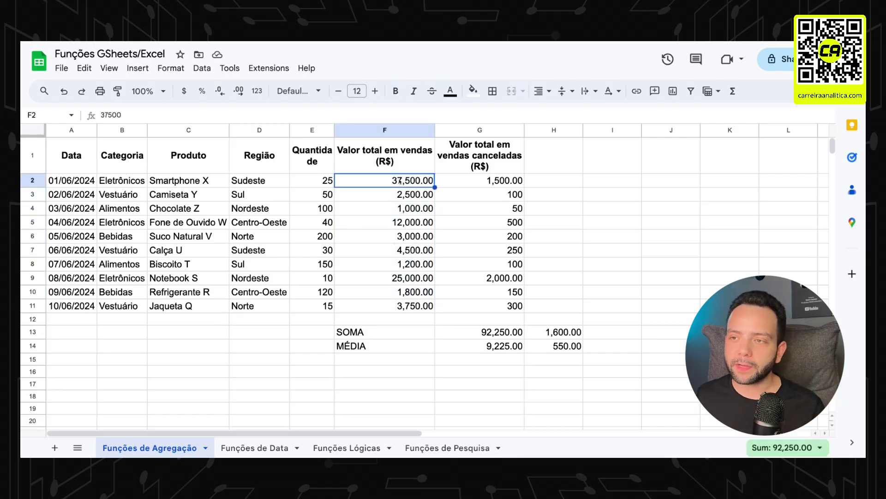
{"action": "left_click", "coordinate": [386, 362]}
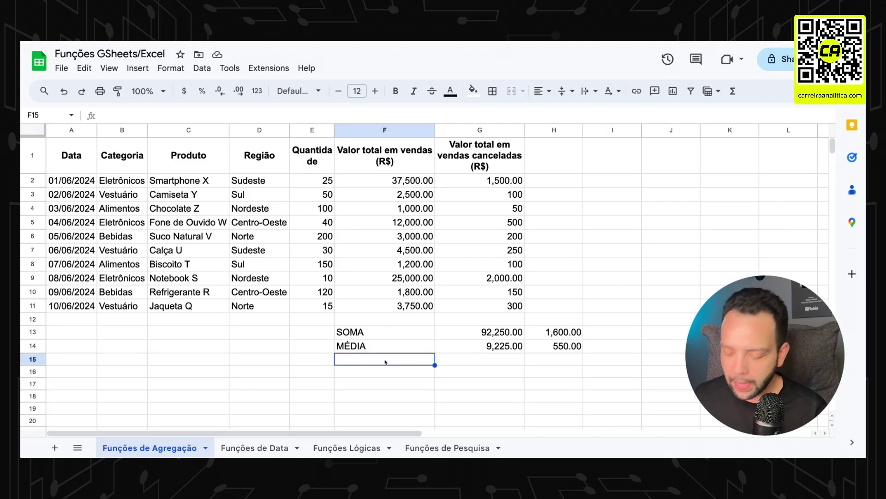
{"action": "type", "text": "MAX"}
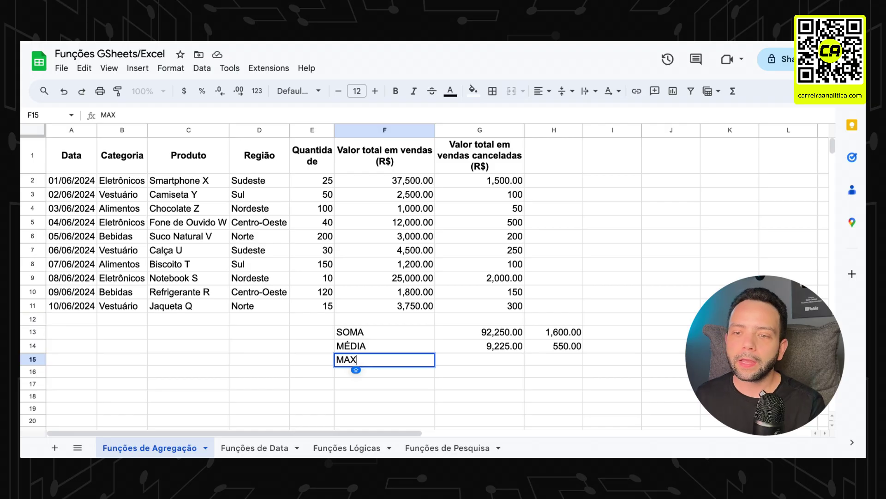
{"action": "key", "text": "BackSpace"}
{"action": "key", "text": "BackSpace"}
{"action": "type", "text": "ÁXIMO"}
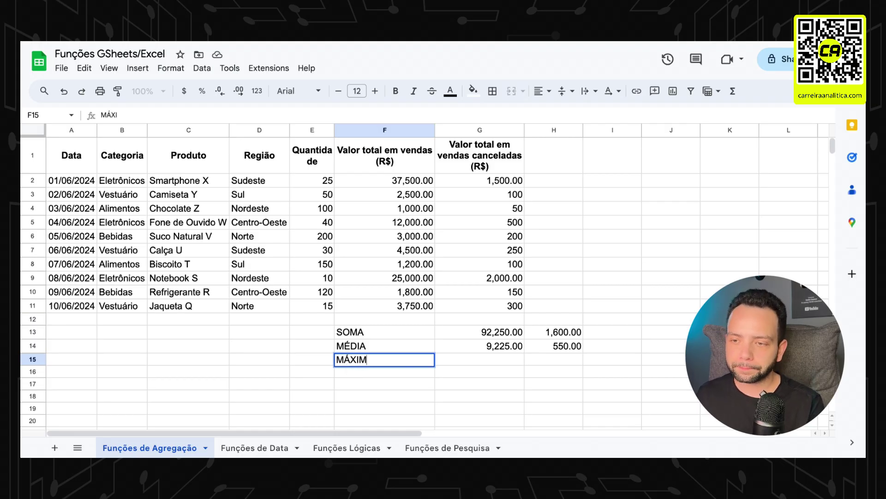
{"action": "key", "text": "Return"}
Find the highest quantity in cell G15 with =MAX(E2:E11) and locate that value in the Quantidade column.
{"action": "left_click", "coordinate": [480, 360]}
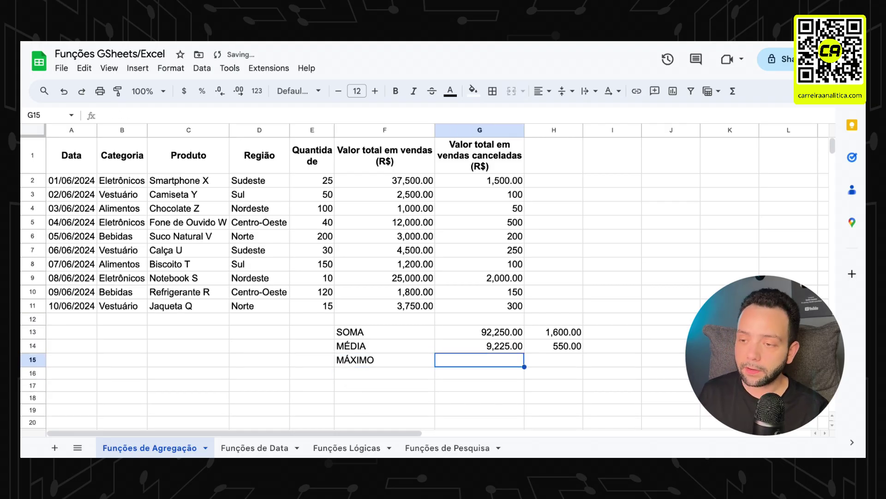
{"action": "type", "text": "=MAX("}
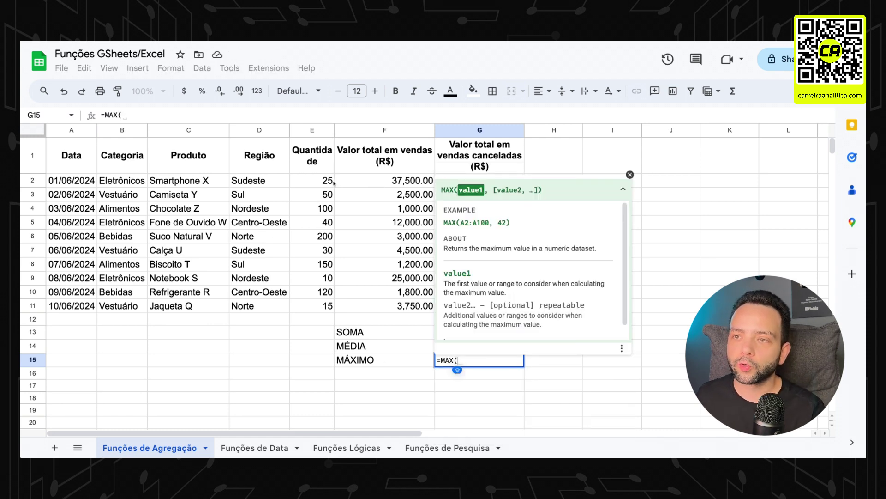
{"action": "left_click_drag", "start_coordinate": [326, 181], "coordinate": [323, 306]}
{"action": "key", "text": "Return"}
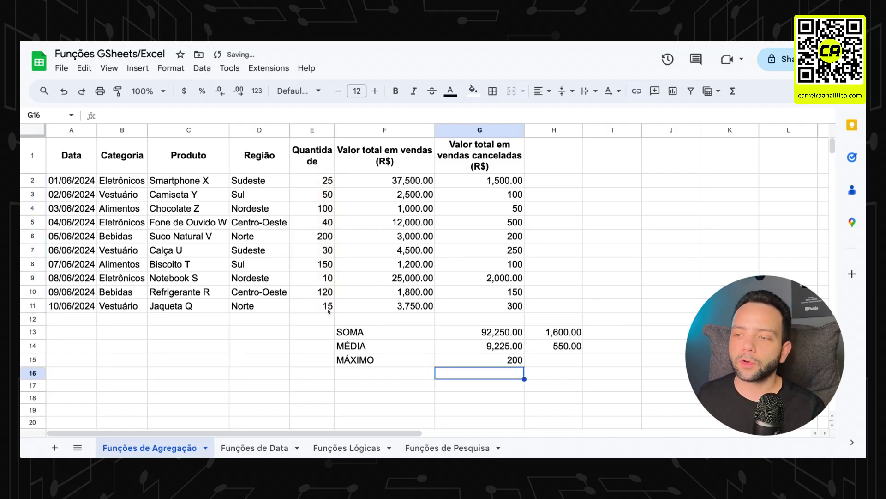
{"action": "left_click", "coordinate": [326, 232]}
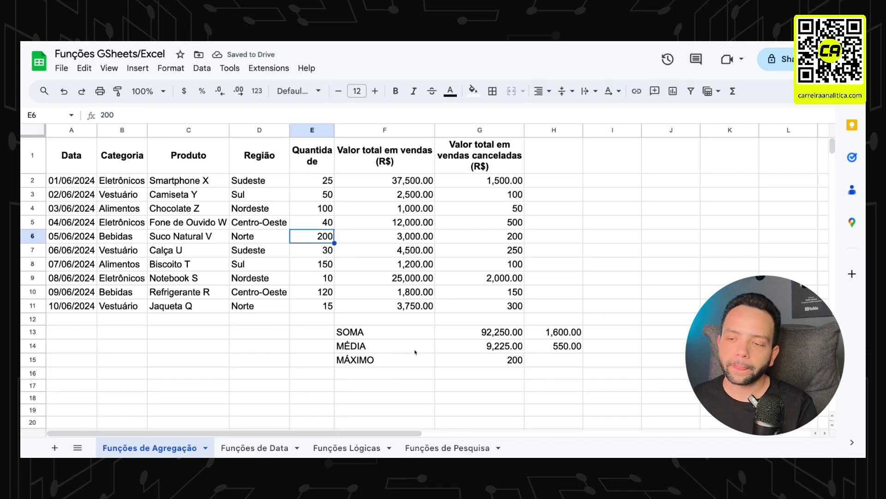
Enter the label MÍNIMO in cell F16 below MÁXIMO.
{"action": "left_click", "coordinate": [359, 364]}
{"action": "left_click_drag", "start_coordinate": [377, 338], "coordinate": [372, 364]}
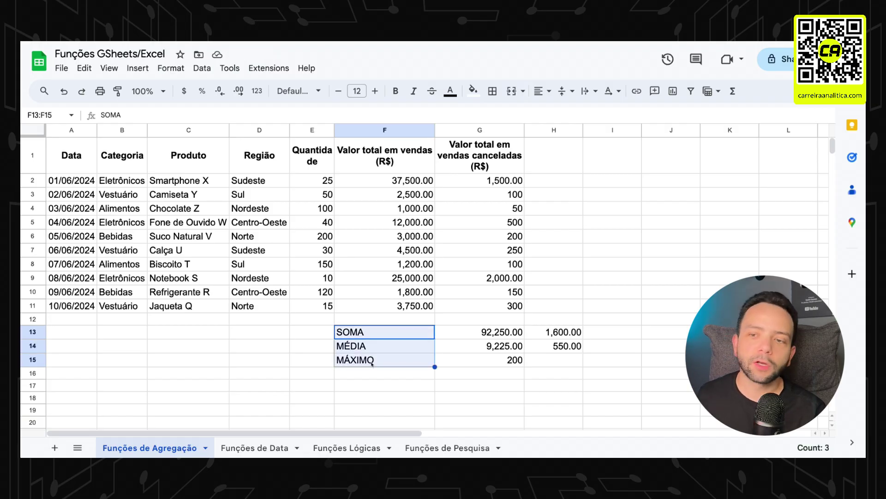
{"action": "left_click", "coordinate": [367, 375]}
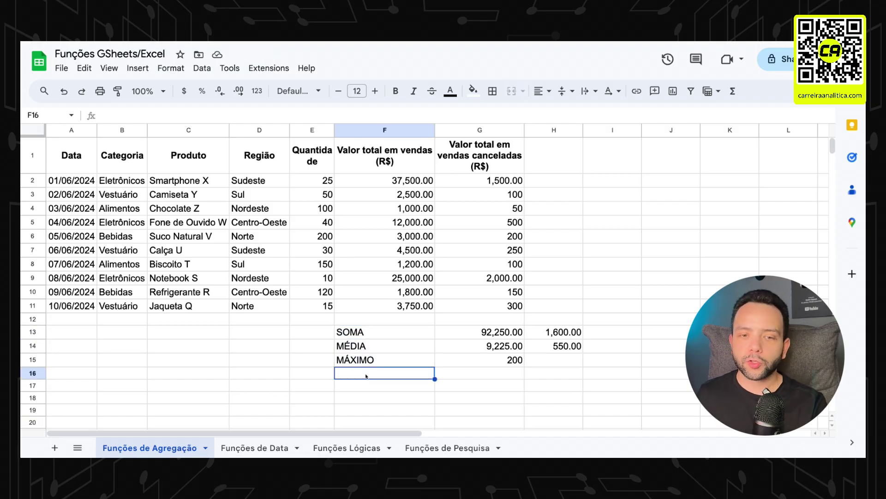
{"action": "type", "text": "MÍNIM"}
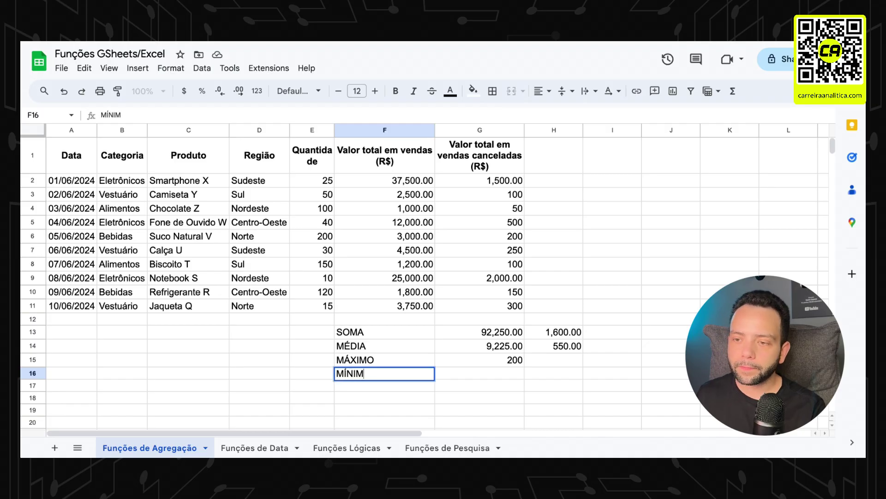
{"action": "type", "text": "O"}
{"action": "key", "text": "Return"}
Find the lowest quantity in cell G16 with =MIN(E2:E11) and locate that value in the Quantidade column.
{"action": "left_click", "coordinate": [480, 373]}
{"action": "type", "text": "=MIN("}
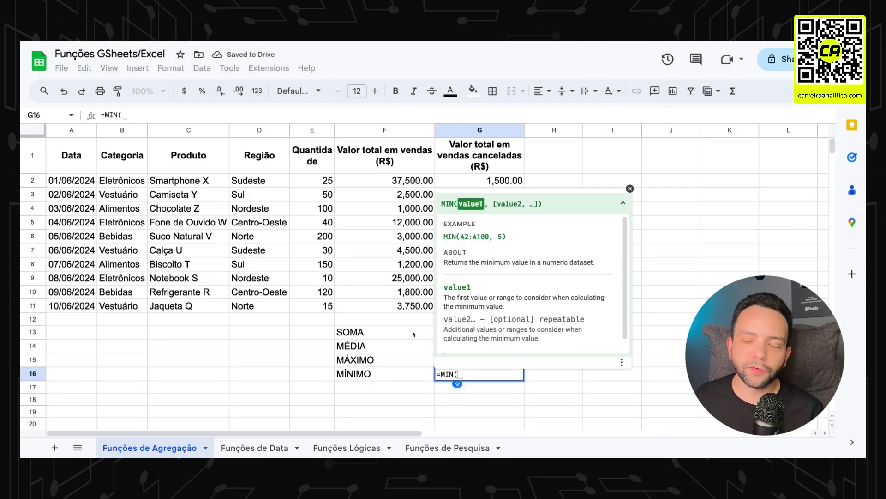
{"action": "scroll", "coordinate": [402, 186], "scroll_direction": "right", "scroll_amount": 2}
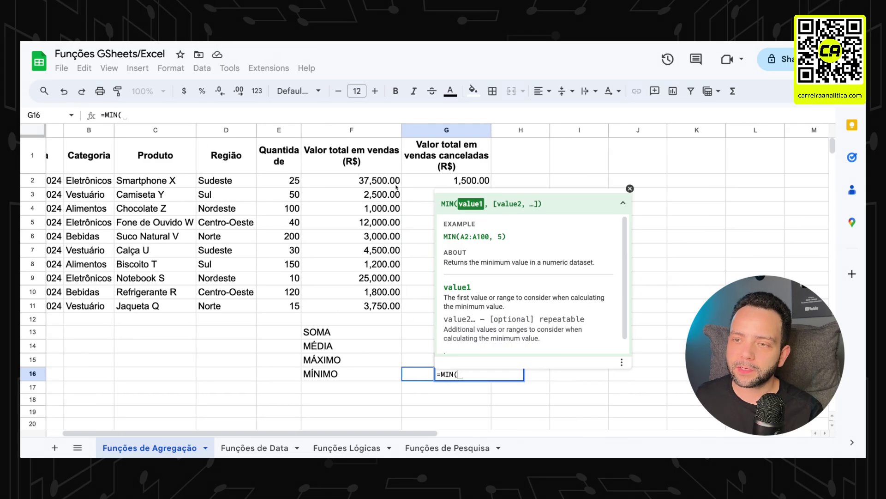
{"action": "left_click_drag", "start_coordinate": [296, 182], "coordinate": [290, 308]}
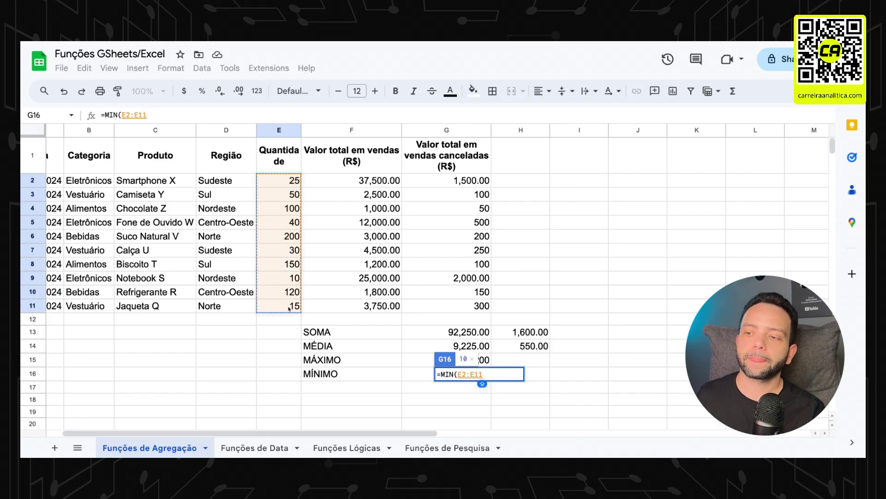
{"action": "key", "text": "Return"}
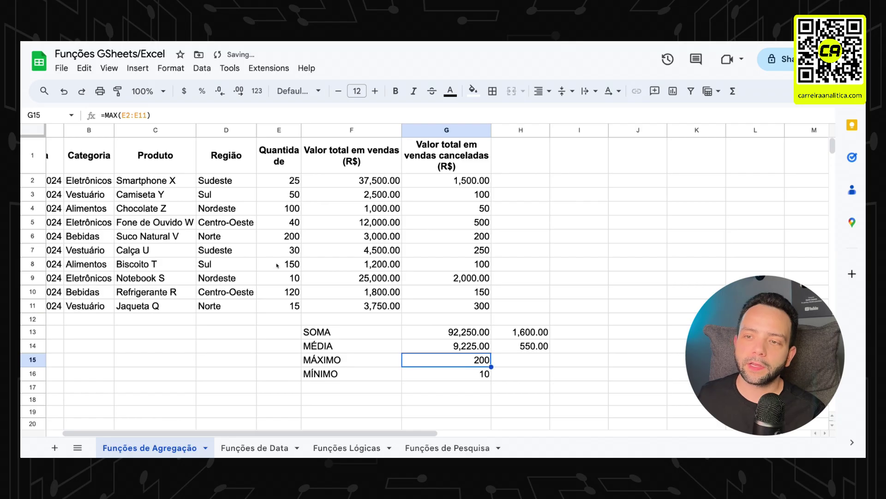
{"action": "left_click", "coordinate": [291, 279]}
{"action": "scroll", "coordinate": [323, 286], "scroll_direction": "left", "scroll_amount": 2}
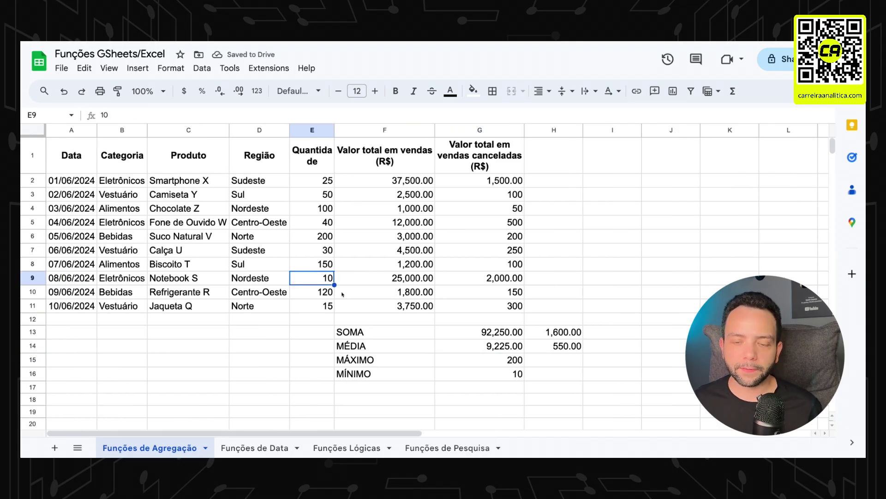
Enter the labels COUNT in cell F17 and COUNTA in cell F18 below MÍNIMO.
{"action": "left_click", "coordinate": [363, 389]}
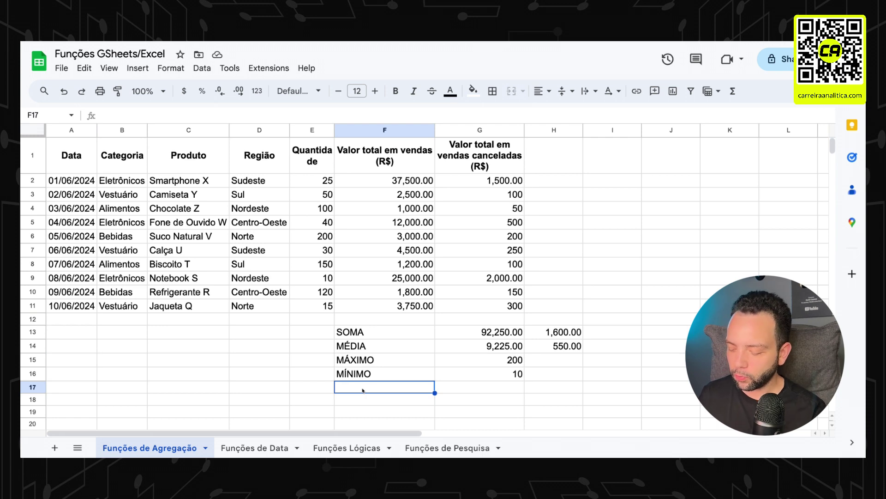
{"action": "key", "text": "Right"}
{"action": "key", "text": "Left"}
{"action": "key", "text": "Right"}
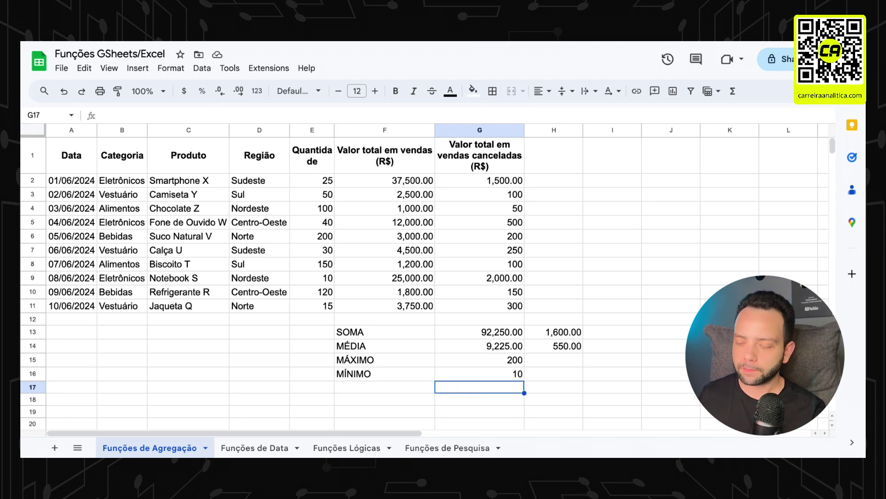
{"action": "key", "text": "Left"}
{"action": "type", "text": "COUNT"}
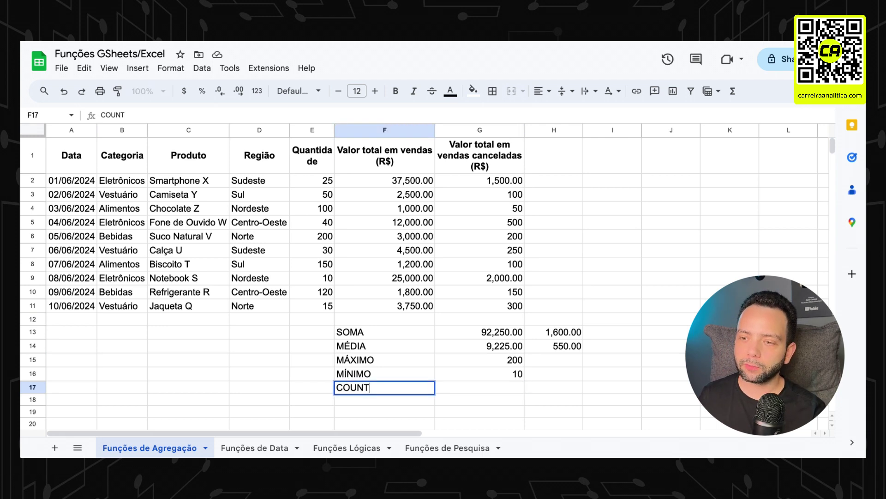
{"action": "key", "text": "Return"}
{"action": "type", "text": "COUNT"}
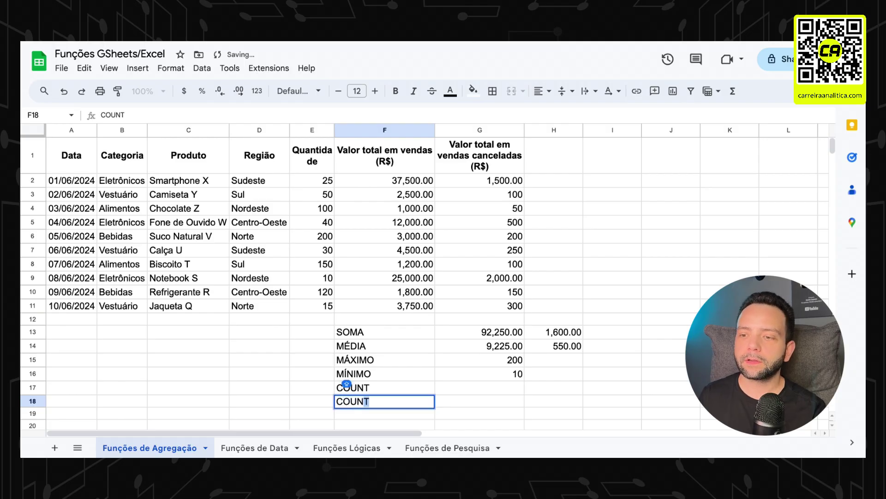
{"action": "type", "text": "A"}
{"action": "key", "text": "Return"}
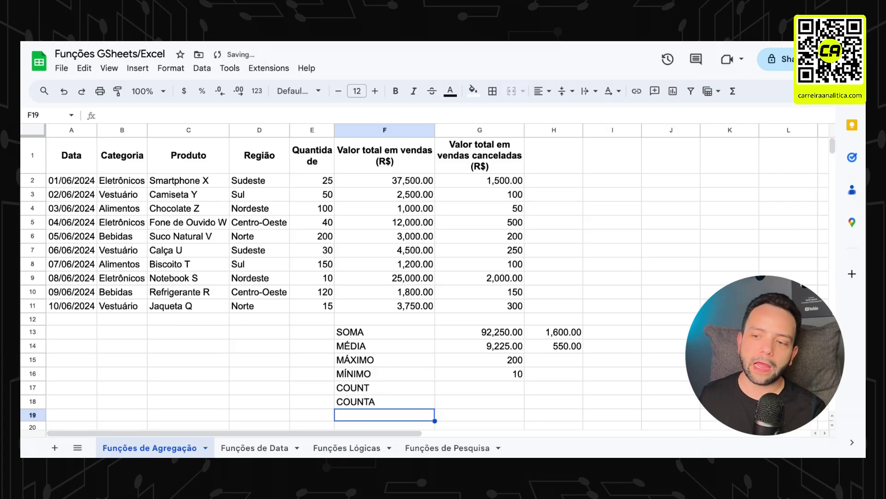
Count the numeric values of the Região and Quantidade columns in cell G17 with =COUNT(D2:E11), and highlight the quantities E2:E11.
{"action": "left_click", "coordinate": [479, 388]}
{"action": "type", "text": "="}
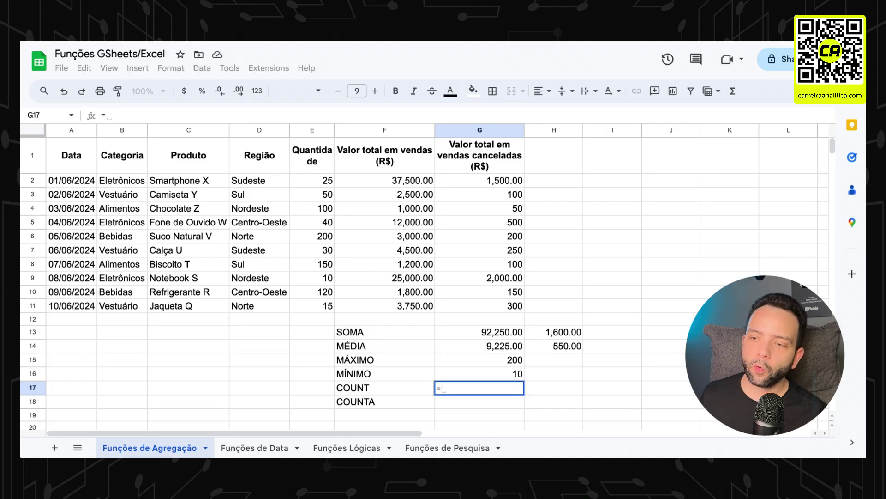
{"action": "type", "text": "COUNT("}
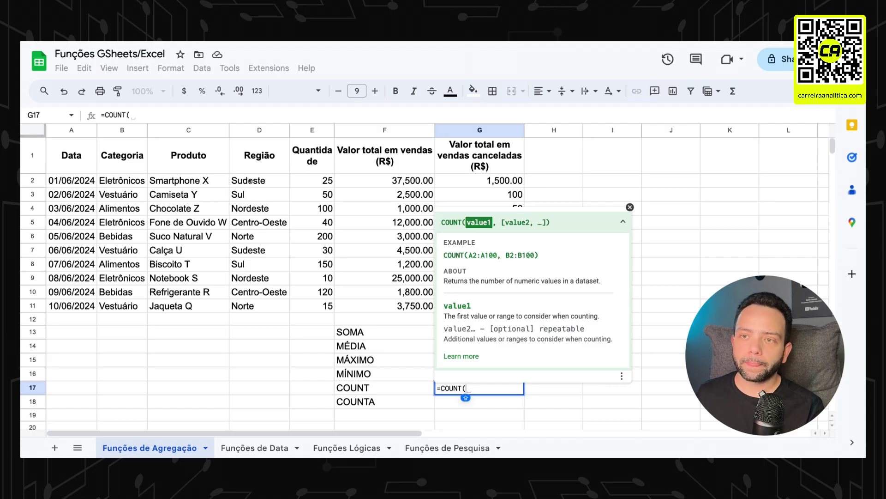
{"action": "left_click_drag", "start_coordinate": [251, 181], "coordinate": [318, 308]}
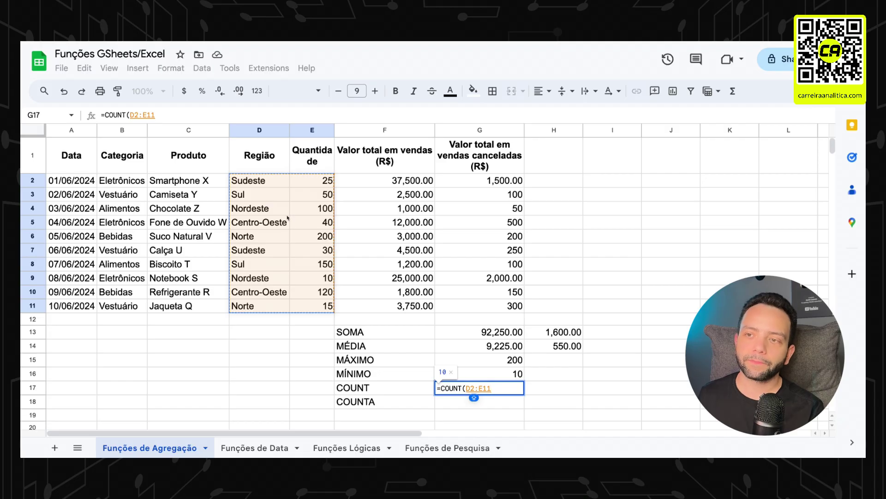
{"action": "key", "text": "Return"}
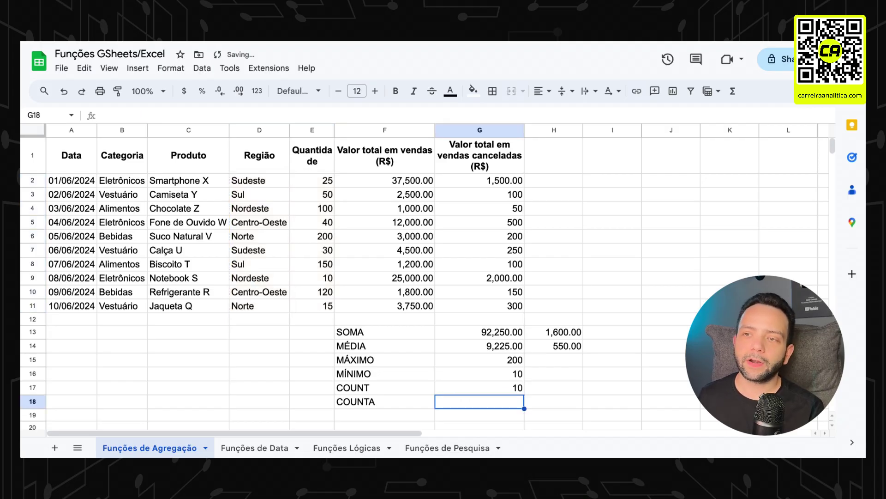
{"action": "left_click_drag", "start_coordinate": [332, 182], "coordinate": [329, 306]}
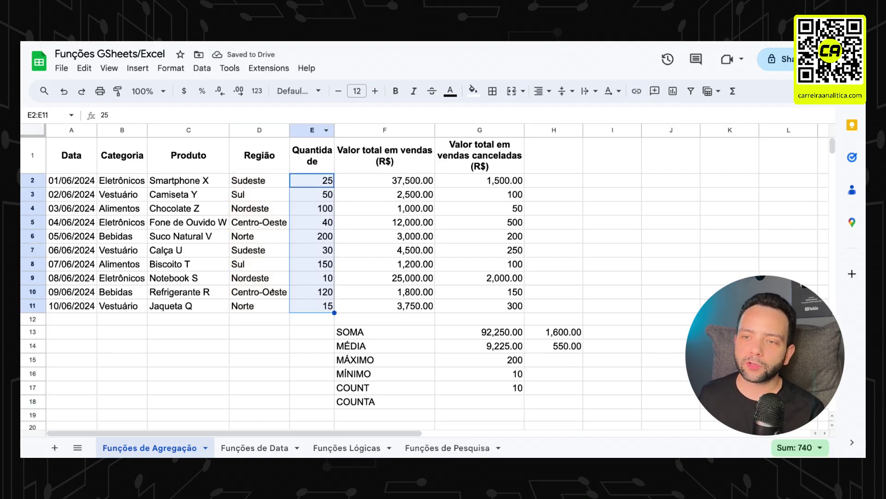
Try the number 500 in the Região cell D9 to test the COUNT formula, and undo the change.
{"action": "left_click", "coordinate": [263, 282]}
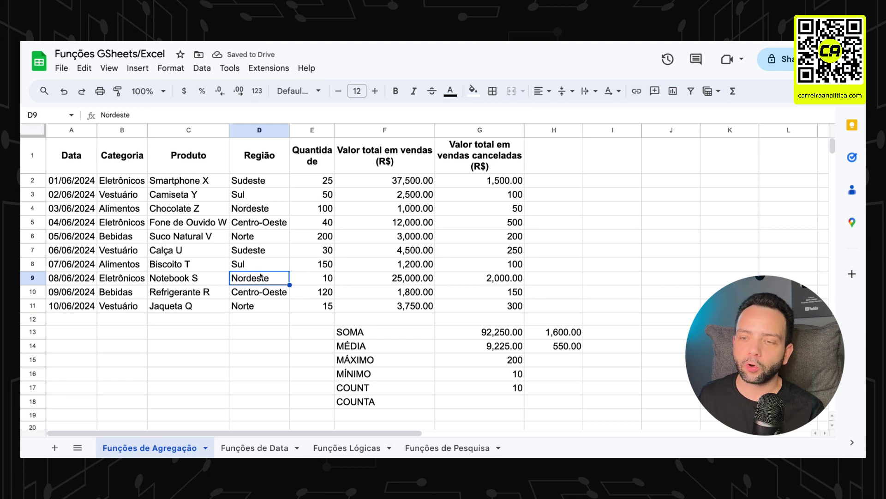
{"action": "type", "text": "500"}
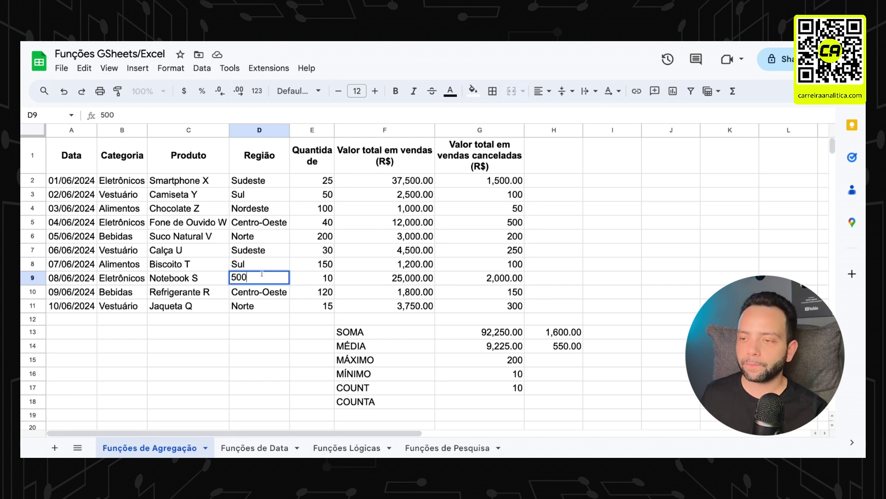
{"action": "key", "text": "Return"}
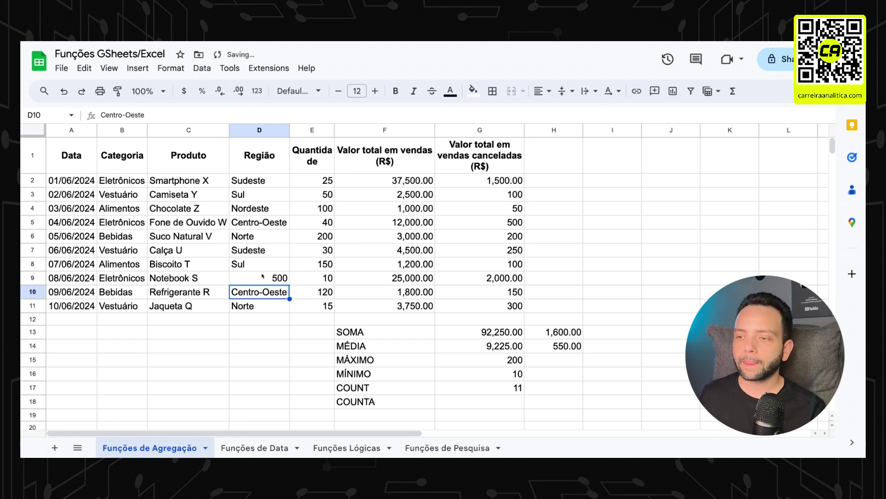
{"action": "left_click", "coordinate": [498, 389]}
{"action": "key", "text": "ctrl+z"}
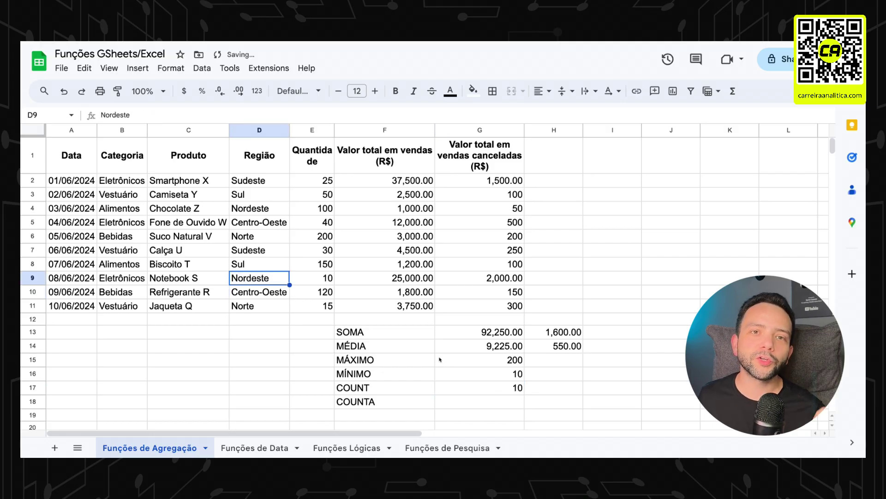
Review the COUNT formula in cell G17 and the range D2:E11 it covers.
{"action": "left_click", "coordinate": [503, 388]}
{"action": "double_click", "coordinate": [471, 386]}
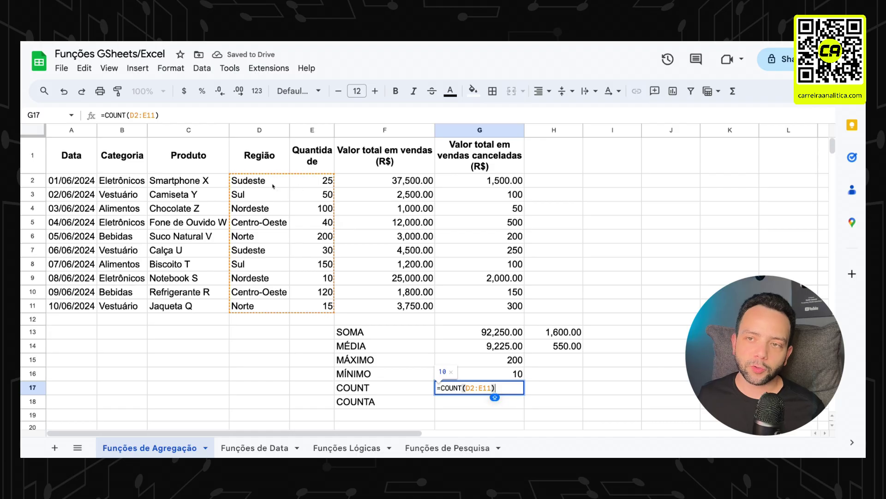
{"action": "left_click_drag", "start_coordinate": [272, 186], "coordinate": [329, 307]}
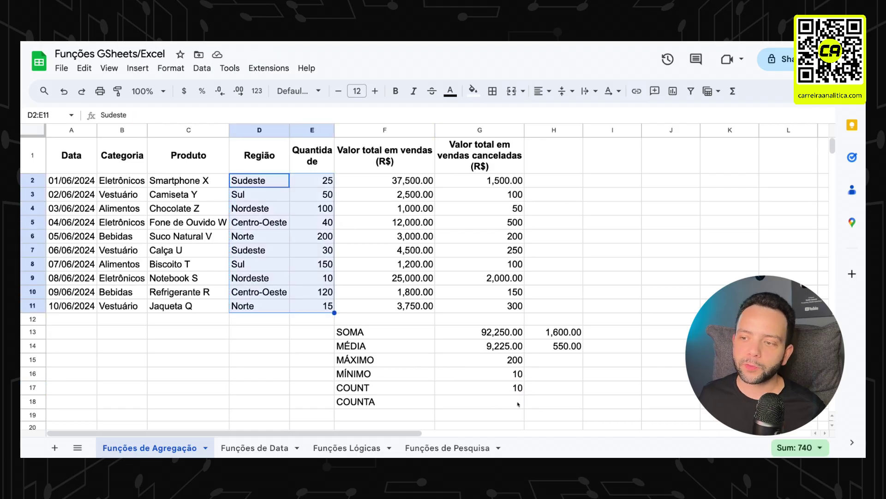
Count all non-empty values of the Região and Quantidade columns in cell G18 with =COUNTA(D2:E11), and highlight the counted range.
{"action": "left_click", "coordinate": [518, 404]}
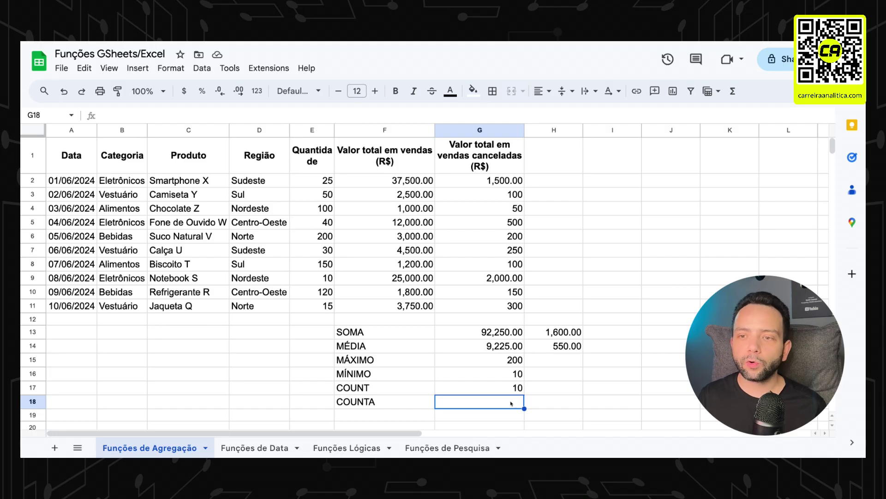
{"action": "type", "text": "="}
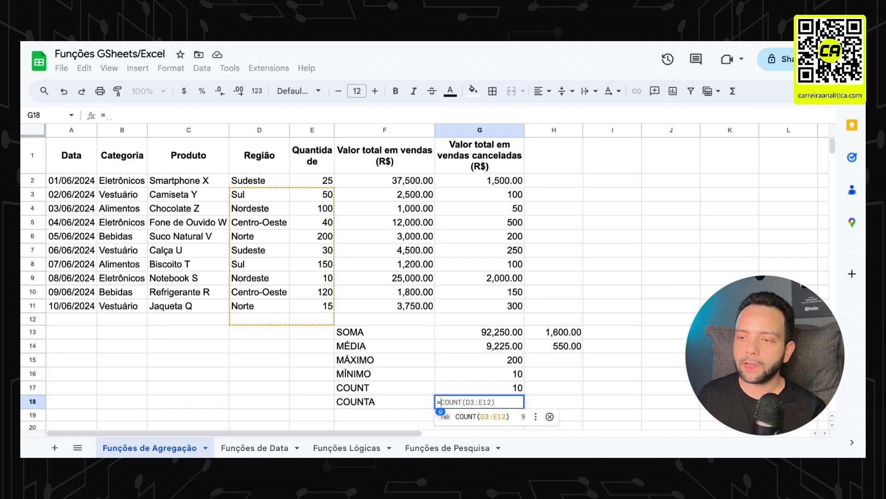
{"action": "type", "text": "COUNTA("}
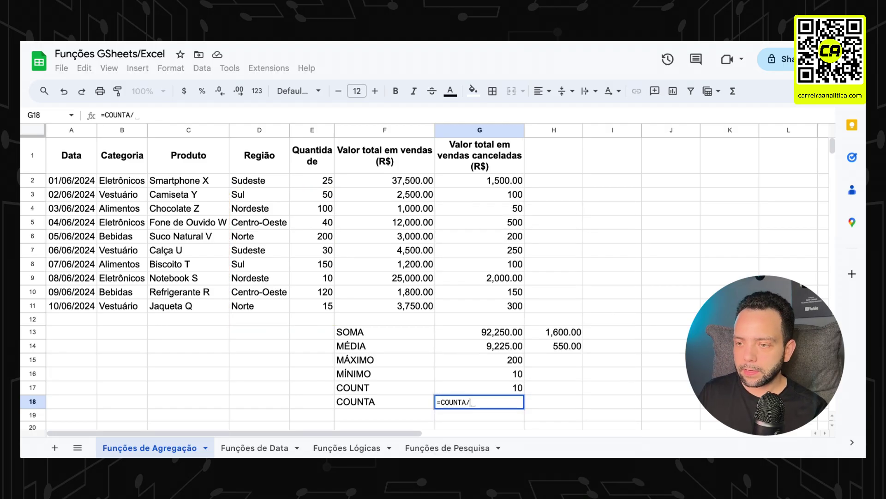
{"action": "key", "text": "BackSpace"}
{"action": "type", "text": "("}
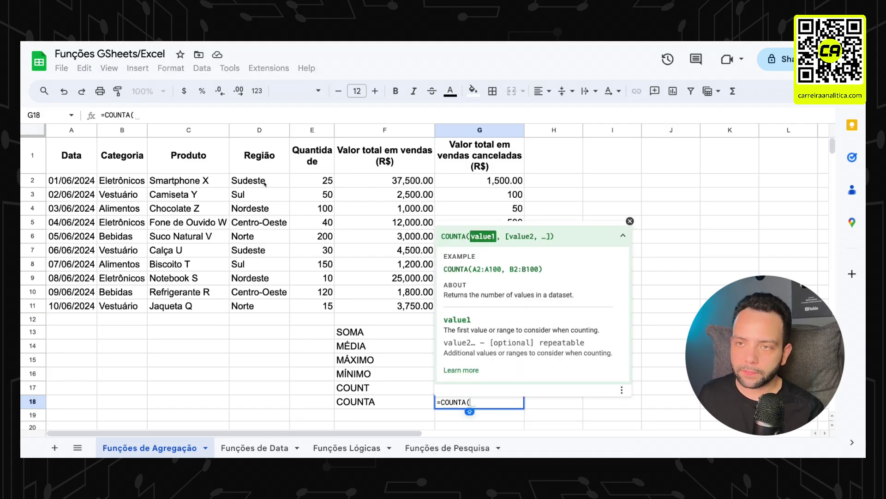
{"action": "left_click_drag", "start_coordinate": [264, 183], "coordinate": [315, 305]}
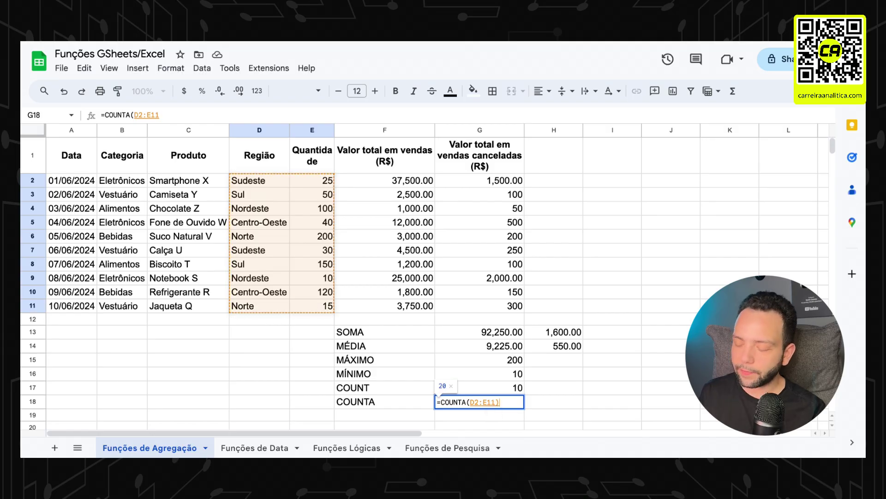
{"action": "key", "text": "Return"}
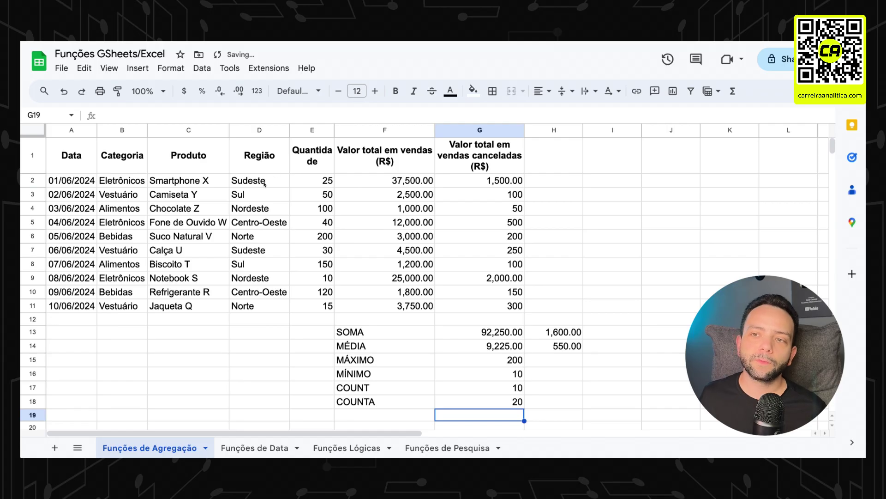
{"action": "left_click_drag", "start_coordinate": [258, 181], "coordinate": [302, 311]}
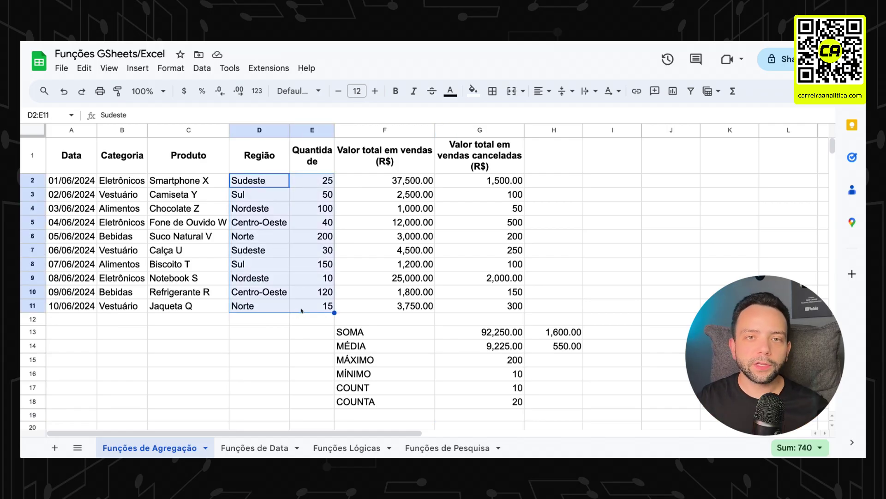
Label cell F19 COUNTUNIQUE and count the distinct Região and Quantidade values in cell G19 with =COUNTUNIQUE(D2:E11).
{"action": "left_click", "coordinate": [382, 414]}
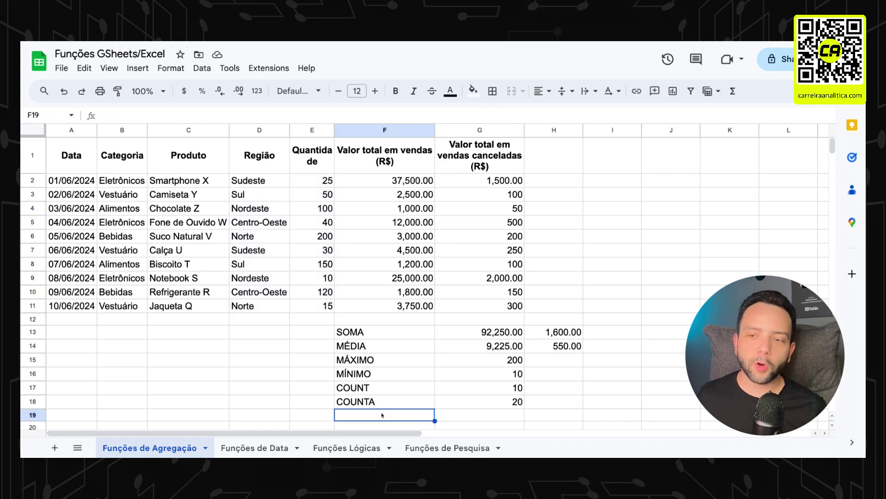
{"action": "type", "text": "COUNTUNIQUE"}
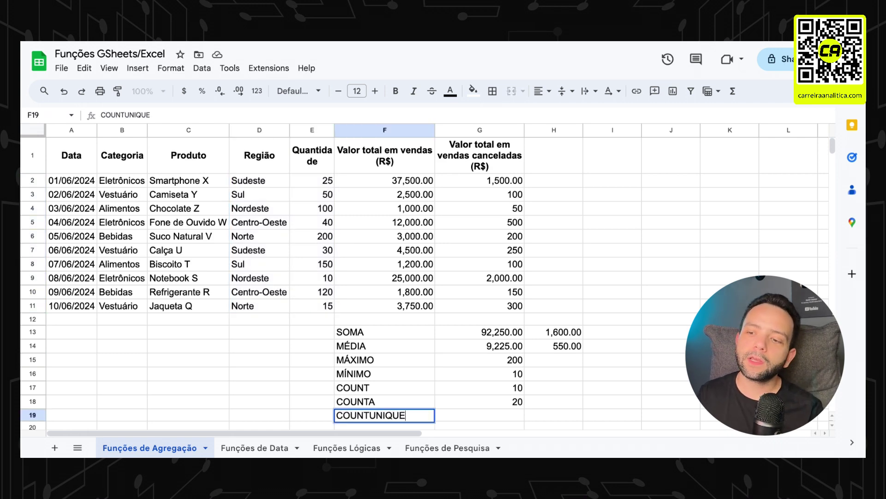
{"action": "scroll", "coordinate": [425, 286], "scroll_direction": "down", "scroll_amount": 1}
{"action": "key", "text": "Tab"}
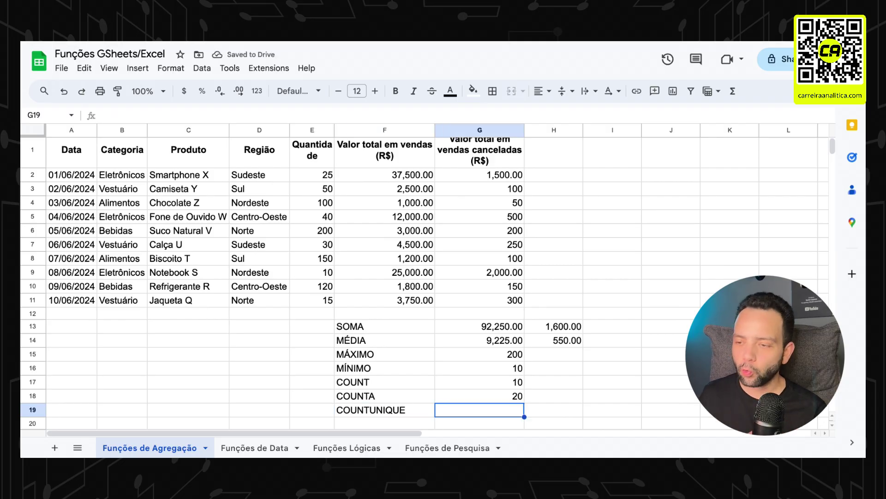
{"action": "type", "text": "=COUNT"}
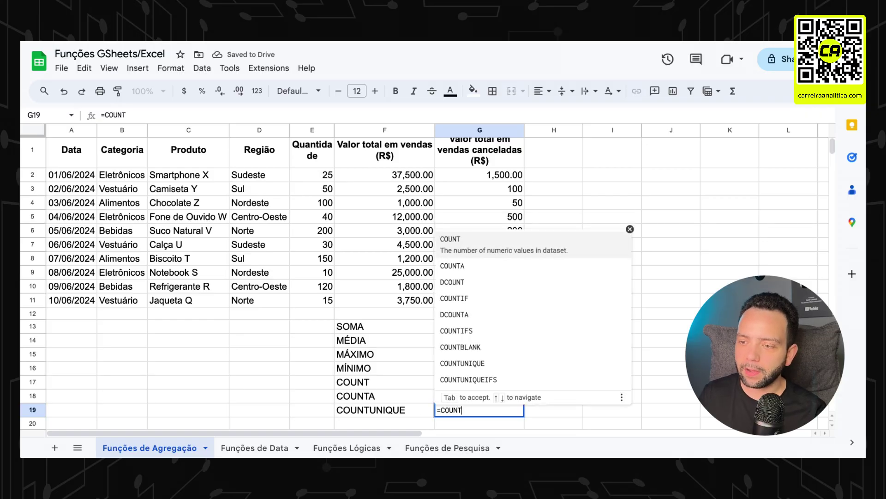
{"action": "type", "text": "UNIQUE("}
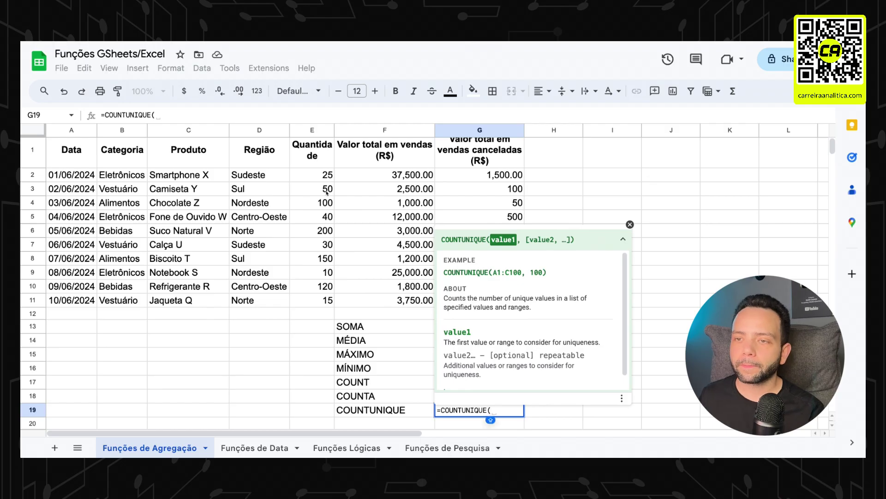
{"action": "left_click_drag", "start_coordinate": [273, 174], "coordinate": [316, 303]}
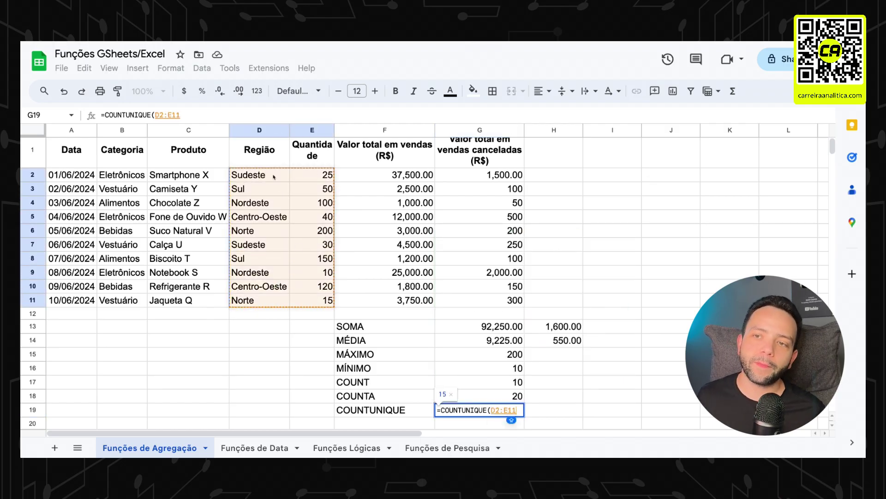
{"action": "key", "text": "Return"}
{"action": "left_click", "coordinate": [472, 407]}
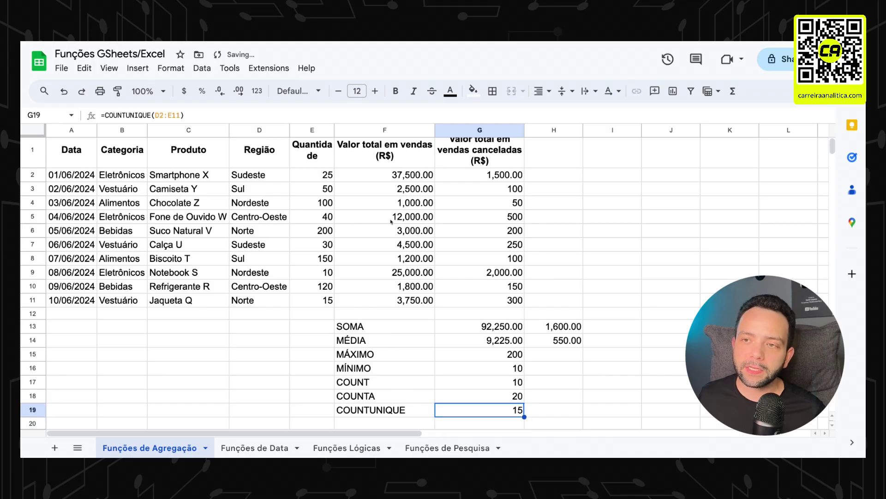
Highlight the repeated Região entries in pairs: Sudeste in D2 and D7, Sul in D3 and D8, Nordeste in D4 and D9.
{"action": "left_click", "coordinate": [262, 175]}
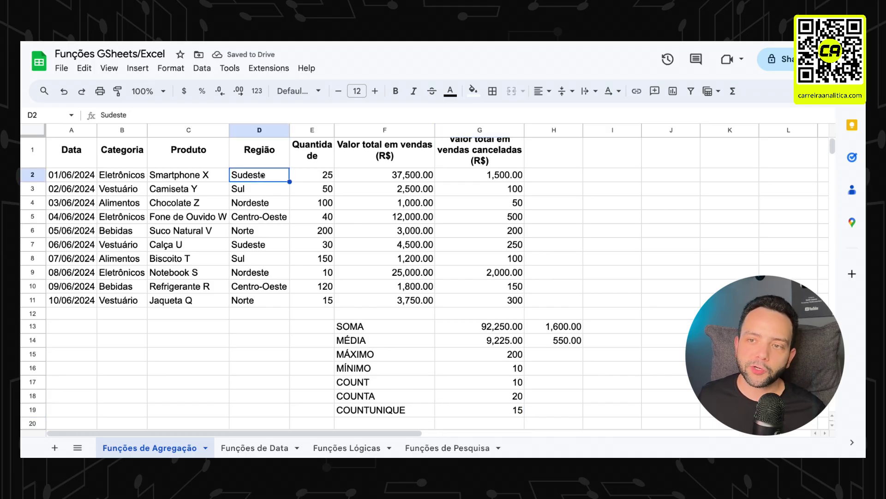
{"action": "left_click", "coordinate": [255, 247], "text": "ctrl"}
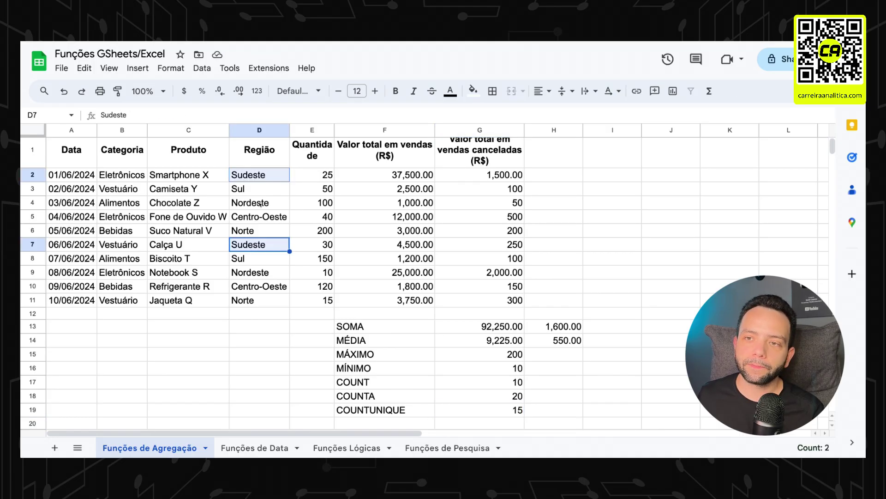
{"action": "left_click", "coordinate": [259, 190]}
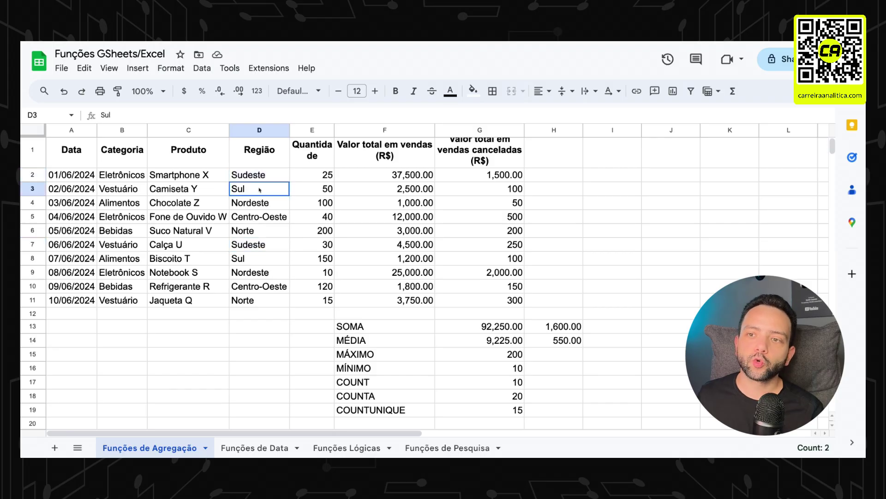
{"action": "left_click", "coordinate": [242, 264], "text": "ctrl"}
{"action": "left_click", "coordinate": [250, 203]}
{"action": "left_click", "coordinate": [251, 272], "text": "ctrl"}
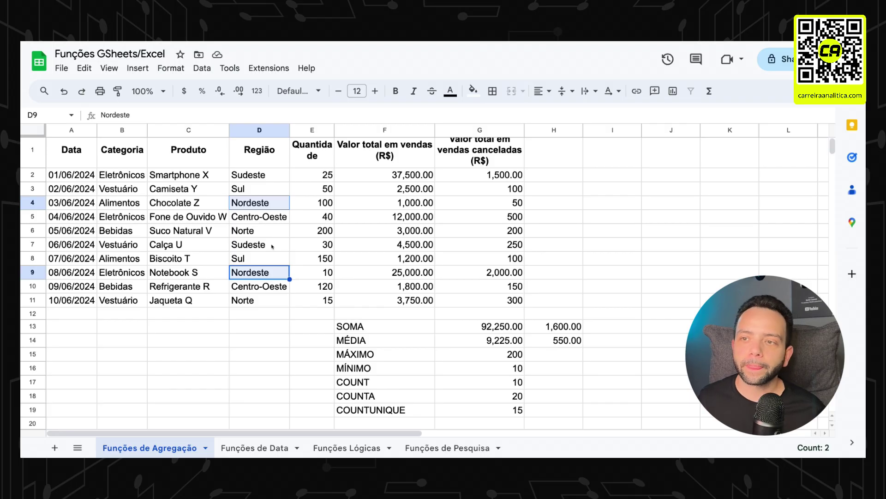
Highlight the quantities E2:E11, and review the COUNTUNIQUE formula in cell G19 alongside the COUNTA row.
{"action": "left_click", "coordinate": [324, 177]}
{"action": "left_click_drag", "start_coordinate": [324, 178], "coordinate": [327, 303]}
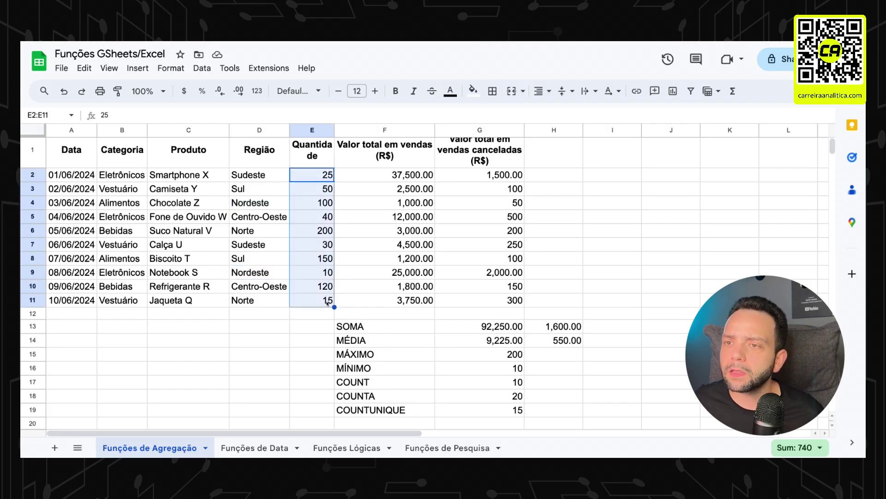
{"action": "right_click", "coordinate": [316, 242]}
{"action": "left_click", "coordinate": [556, 384]}
{"action": "left_click", "coordinate": [478, 408]}
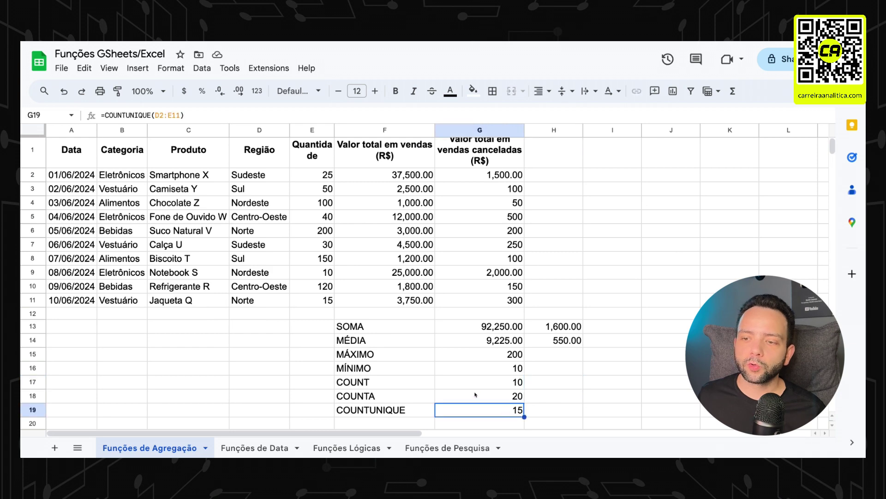
{"action": "scroll", "coordinate": [475, 395], "scroll_direction": "down", "scroll_amount": 1}
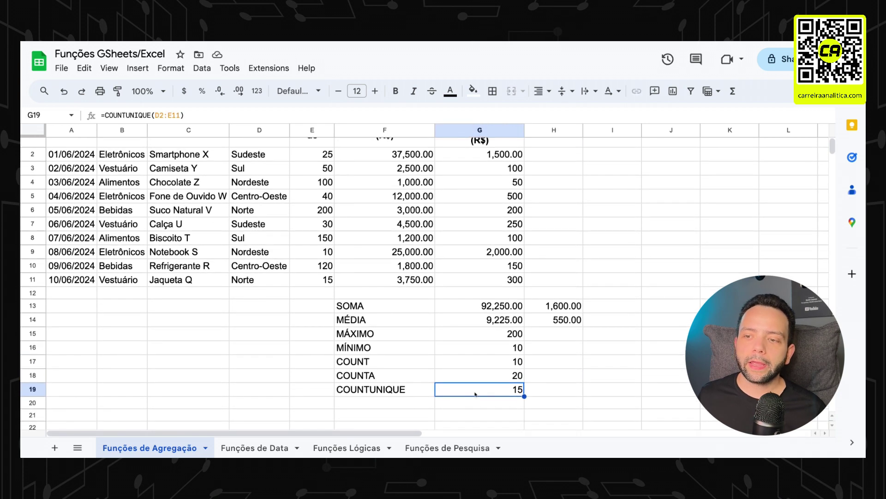
{"action": "left_click", "coordinate": [373, 378]}
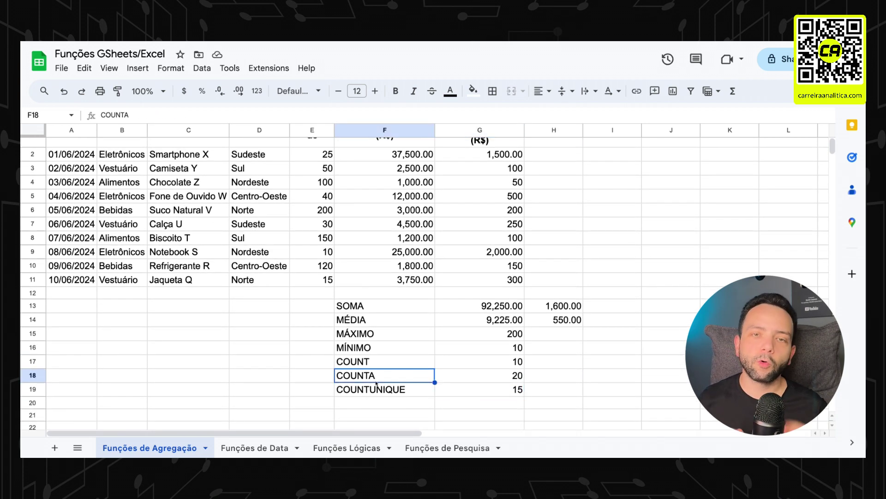
{"action": "scroll", "coordinate": [478, 341], "scroll_direction": "up", "scroll_amount": 1}
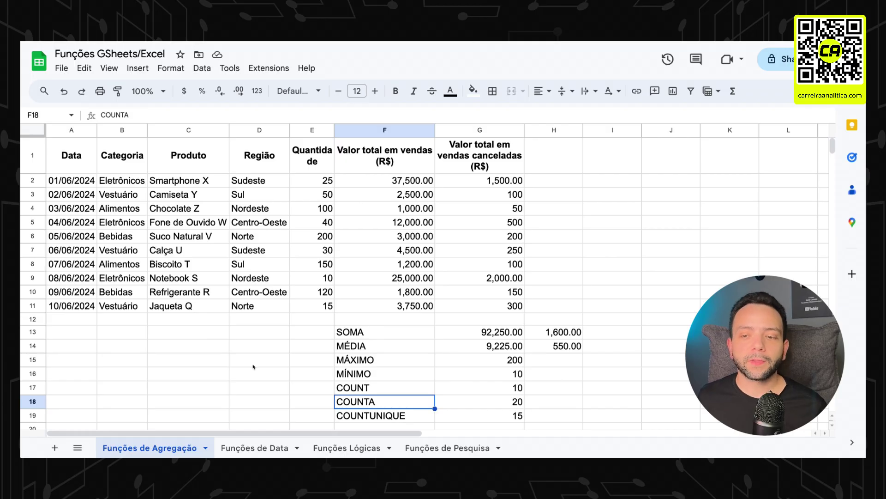
Switch to the Funções de Data sheet and highlight the Data column A1:A11.
{"action": "left_click", "coordinate": [252, 448]}
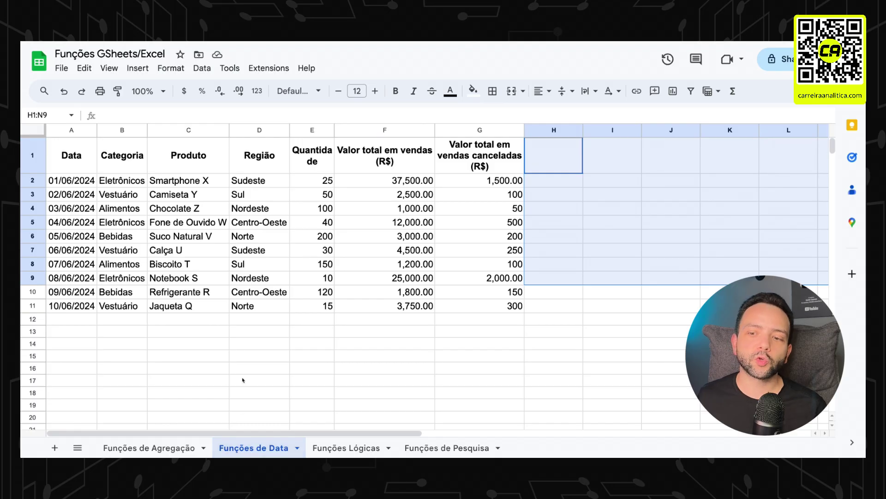
{"action": "left_click", "coordinate": [310, 360]}
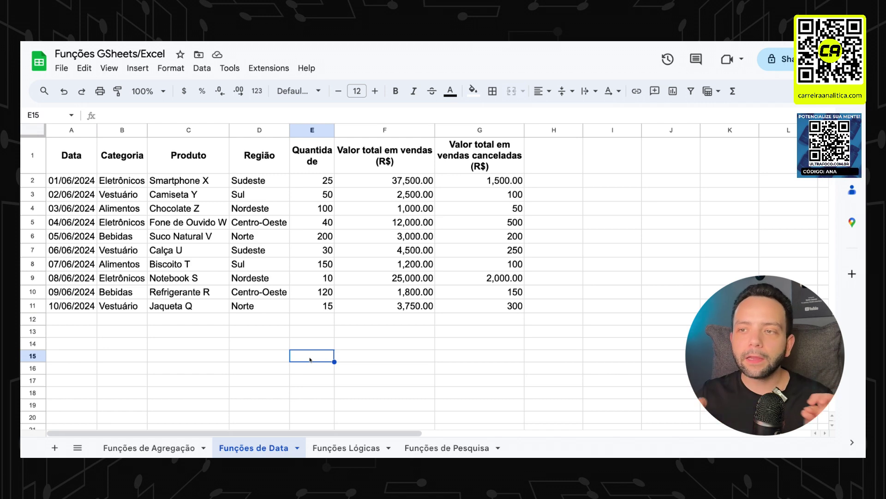
{"action": "left_click", "coordinate": [545, 162]}
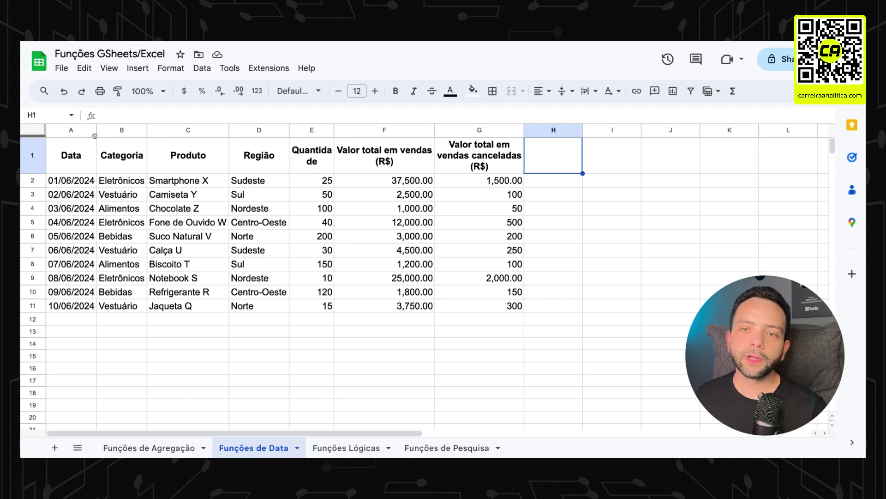
{"action": "left_click_drag", "start_coordinate": [71, 155], "coordinate": [74, 312]}
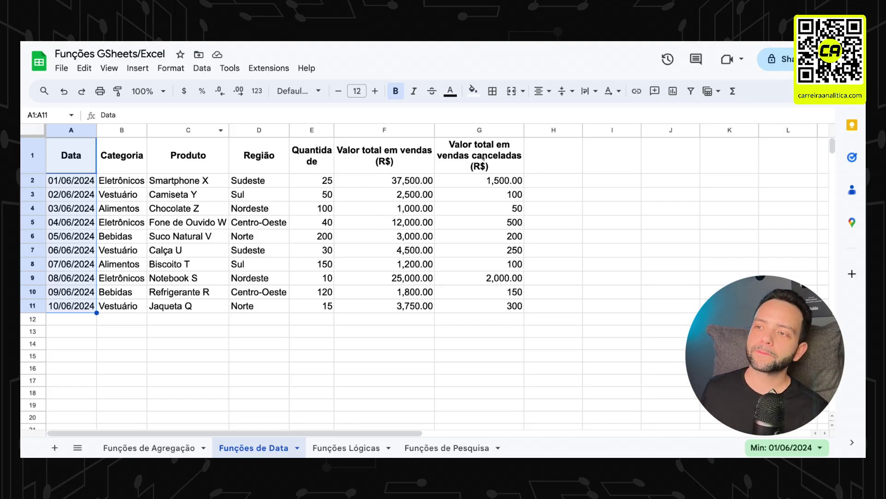
Add the column headers ANO, MÊS and DIA in cells H1, I1 and J1.
{"action": "left_click", "coordinate": [556, 152]}
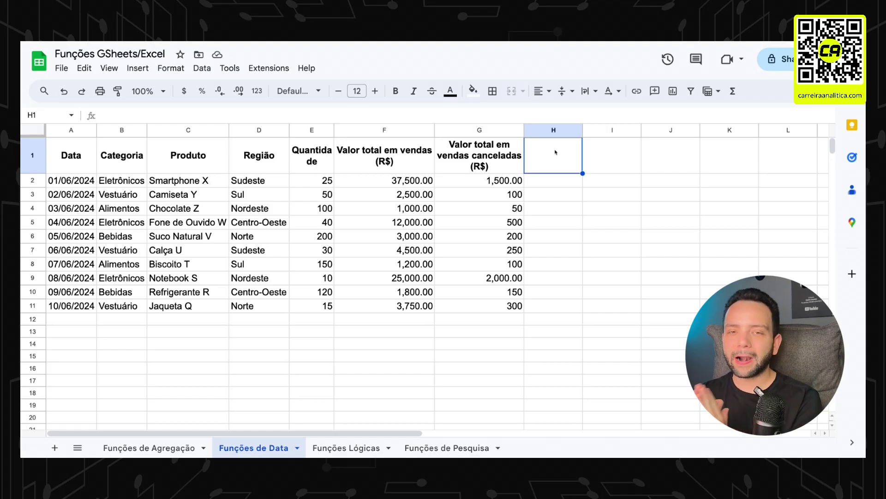
{"action": "type", "text": "ANO"}
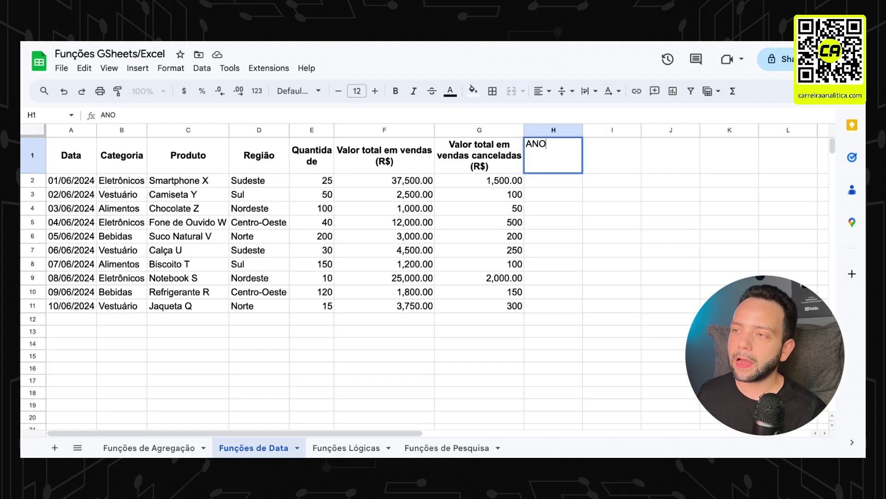
{"action": "key", "text": "Tab"}
{"action": "type", "text": "M"}
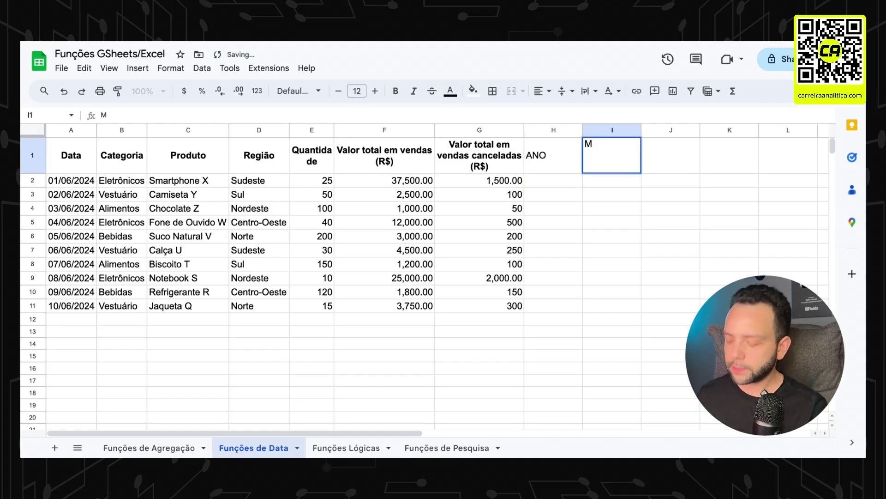
{"action": "type", "text": "^ES"}
{"action": "key", "text": "Return"}
{"action": "left_click", "coordinate": [671, 155]}
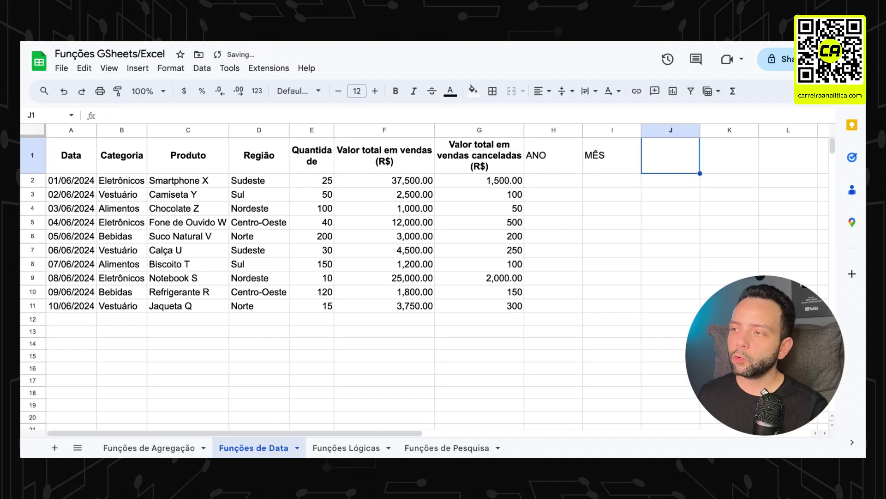
{"action": "type", "text": "DIA"}
{"action": "key", "text": "Tab"}
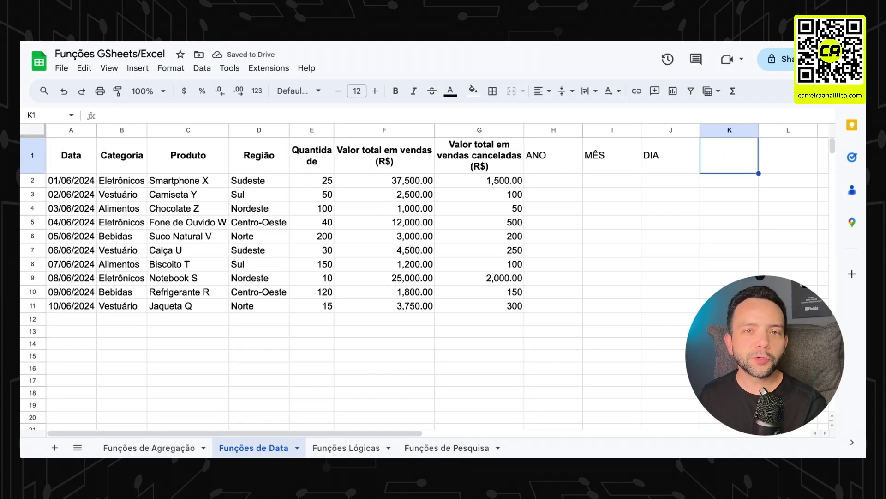
Extract the year from the date in A2 into cell H2 with =year(A2), and check the formula.
{"action": "left_click", "coordinate": [542, 182]}
{"action": "type", "text": "="}
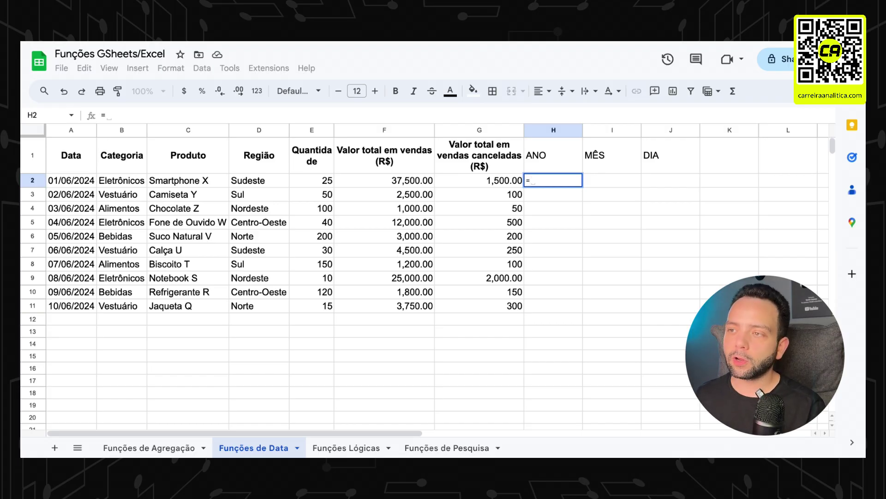
{"action": "type", "text": "year("}
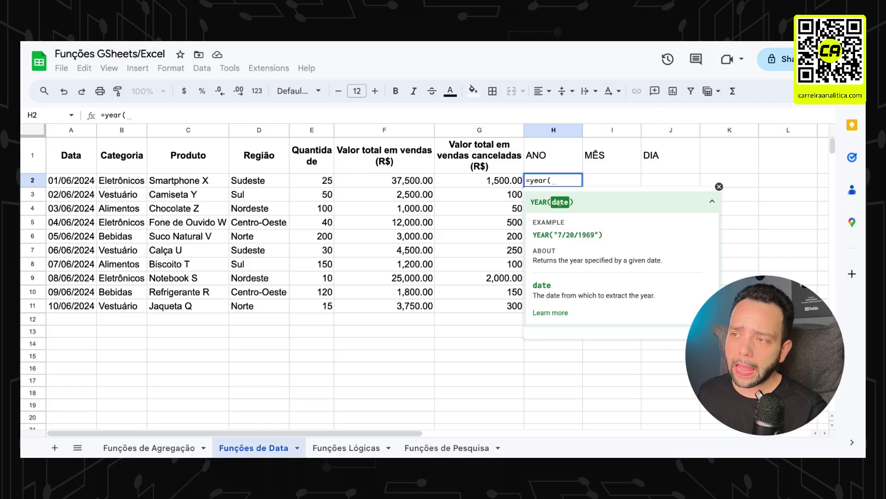
{"action": "left_click", "coordinate": [85, 181]}
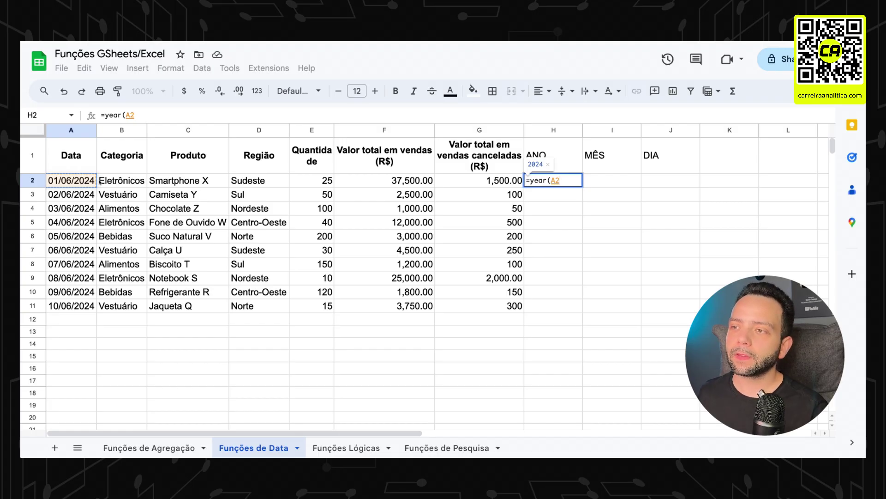
{"action": "key", "text": "Return"}
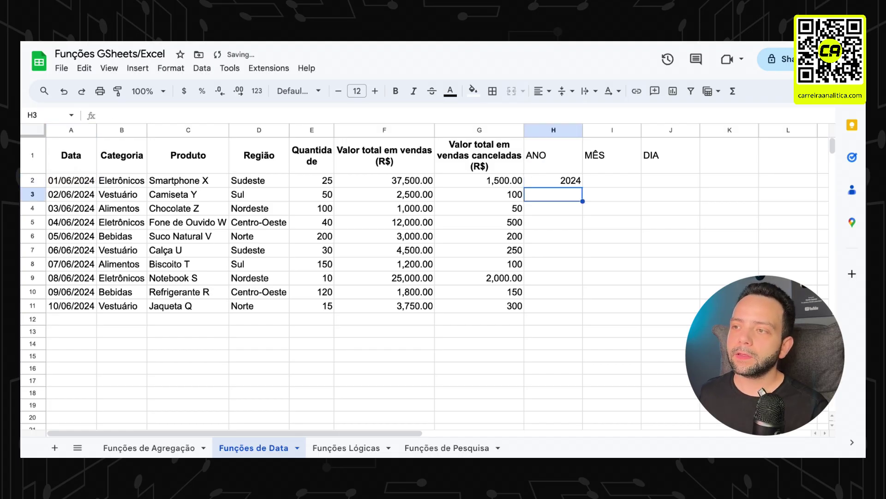
{"action": "left_click", "coordinate": [572, 182]}
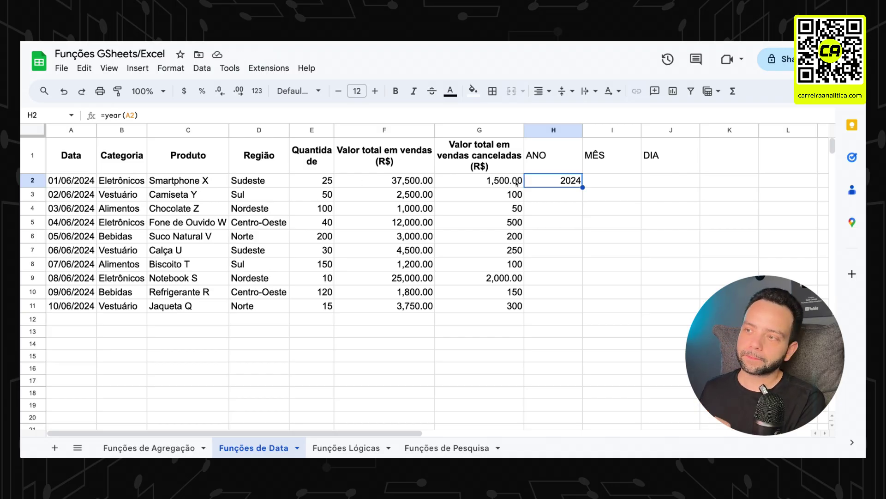
{"action": "left_click", "coordinate": [600, 187]}
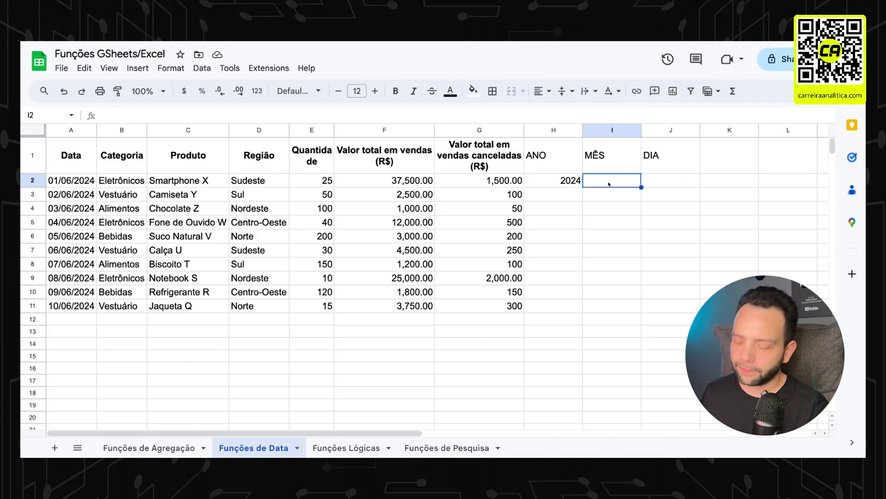
{"action": "type", "text": "="}
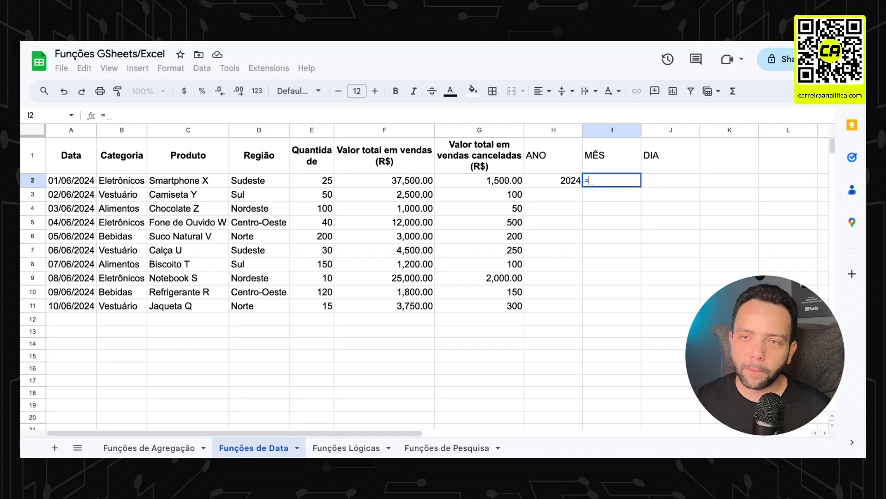
{"action": "key", "text": "Escape"}
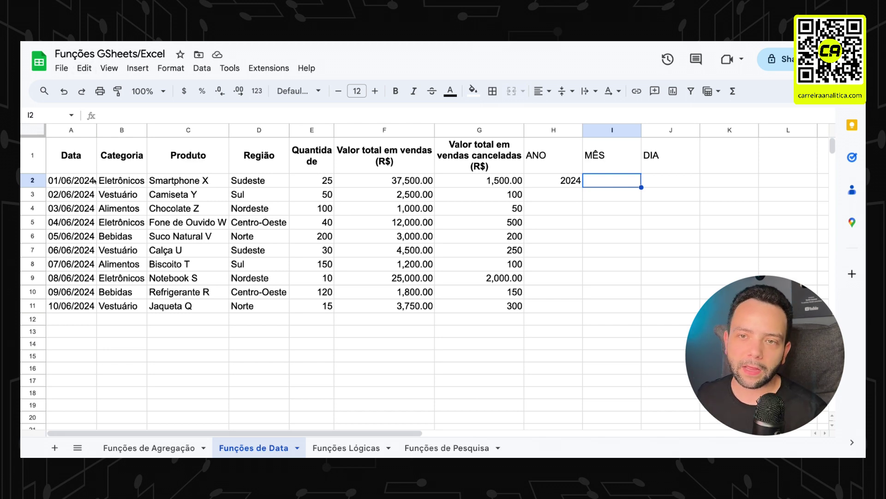
Inspect how the date in cell A2 is interpreted by opening its calendar, leaving the date as it is.
{"action": "double_click", "coordinate": [67, 181]}
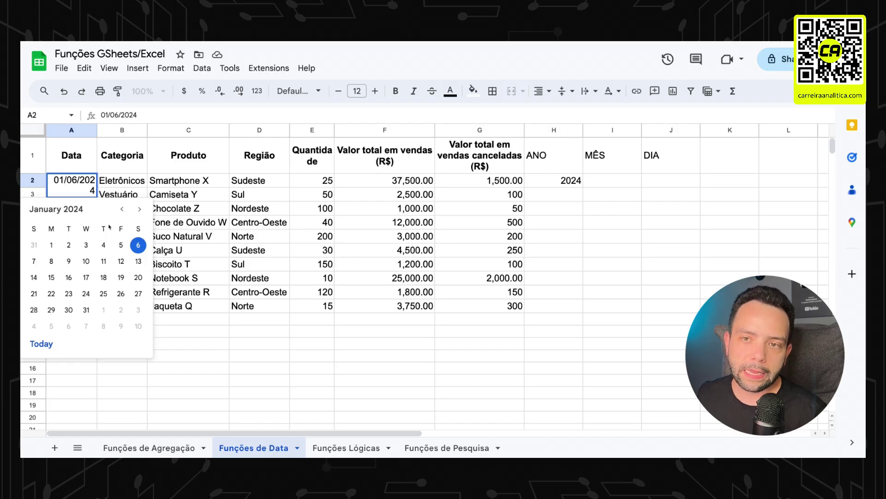
{"action": "key", "text": "Escape"}
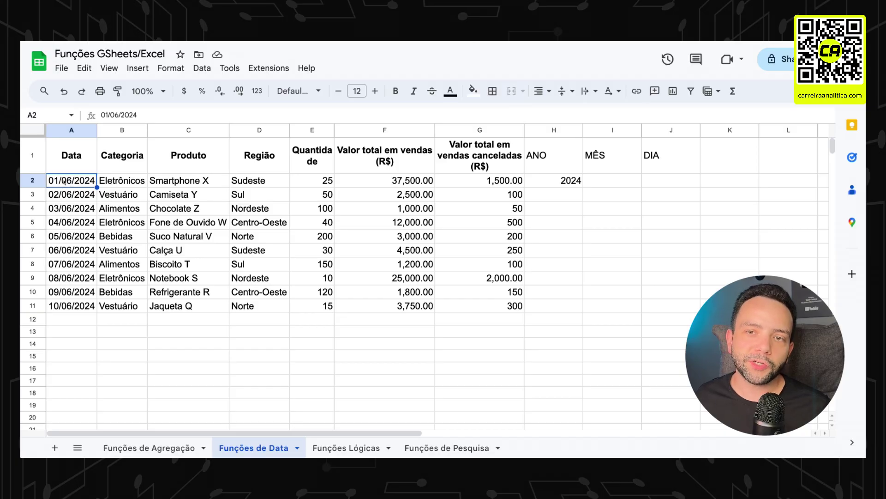
{"action": "right_click", "coordinate": [57, 181]}
{"action": "left_click", "coordinate": [54, 181]}
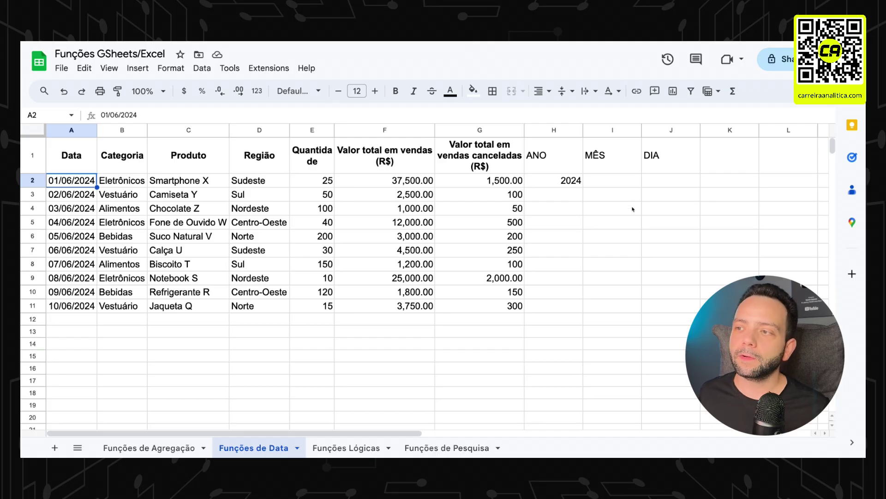
Extract the month from A2 into cell I2 with =MONTH(A2), and check it against the date in A2.
{"action": "left_click", "coordinate": [619, 185]}
{"action": "type", "text": "="}
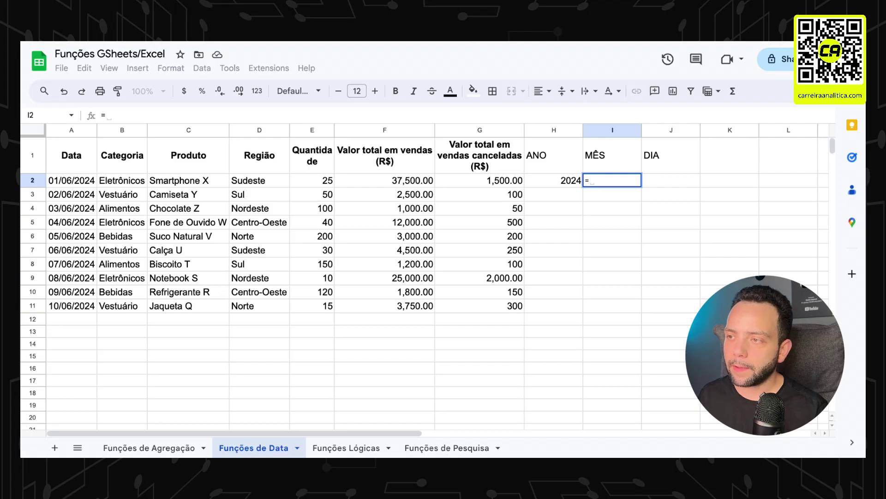
{"action": "type", "text": "MONTH("}
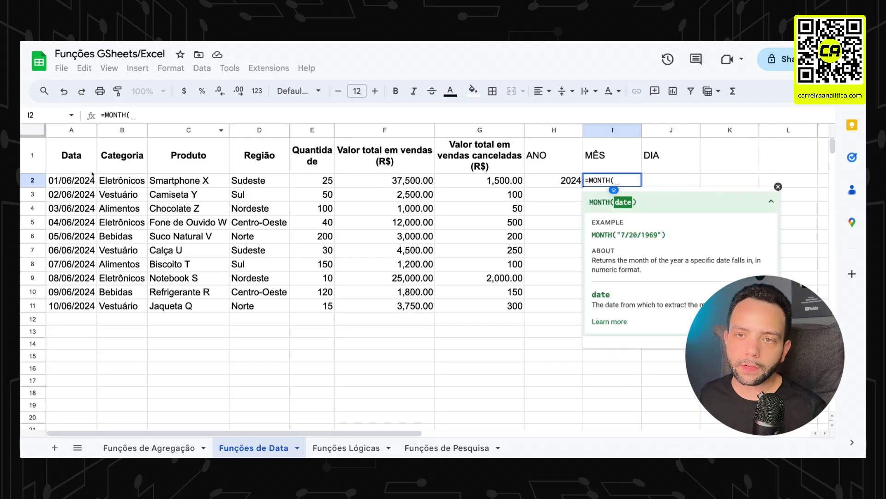
{"action": "left_click", "coordinate": [92, 175]}
{"action": "key", "text": "Return"}
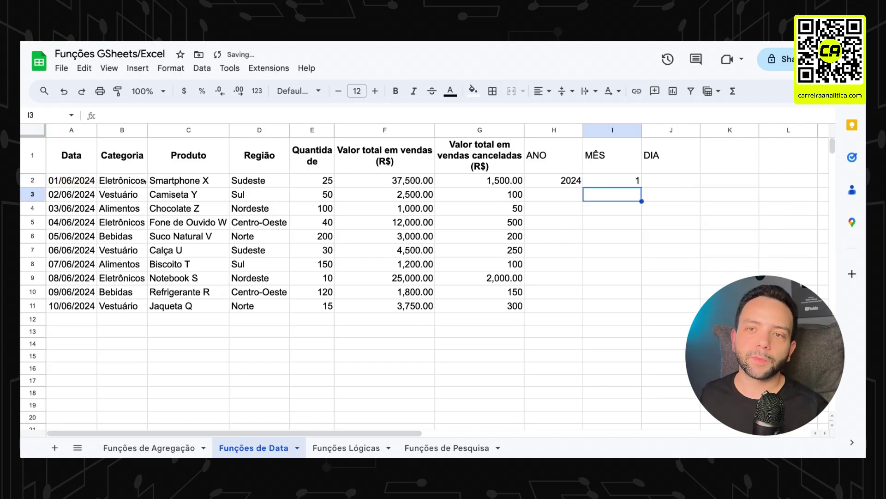
{"action": "key", "text": "Up"}
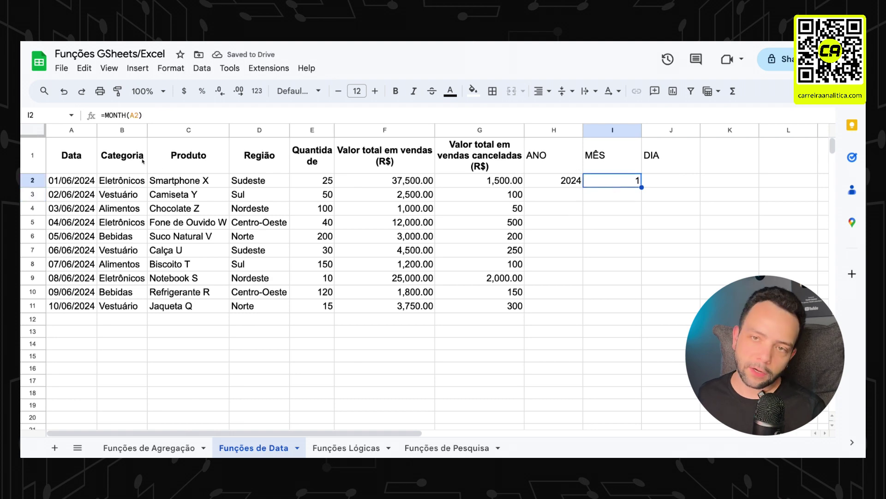
{"action": "double_click", "coordinate": [69, 181]}
{"action": "key", "text": "Escape"}
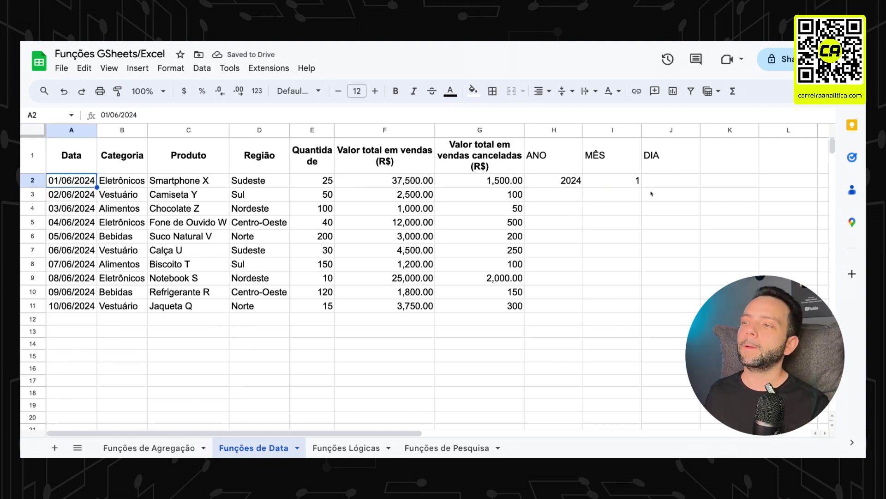
Extract the day from the date in A2 into cell J2 with the DAY function.
{"action": "left_click", "coordinate": [654, 183]}
{"action": "type", "text": "=DAY("}
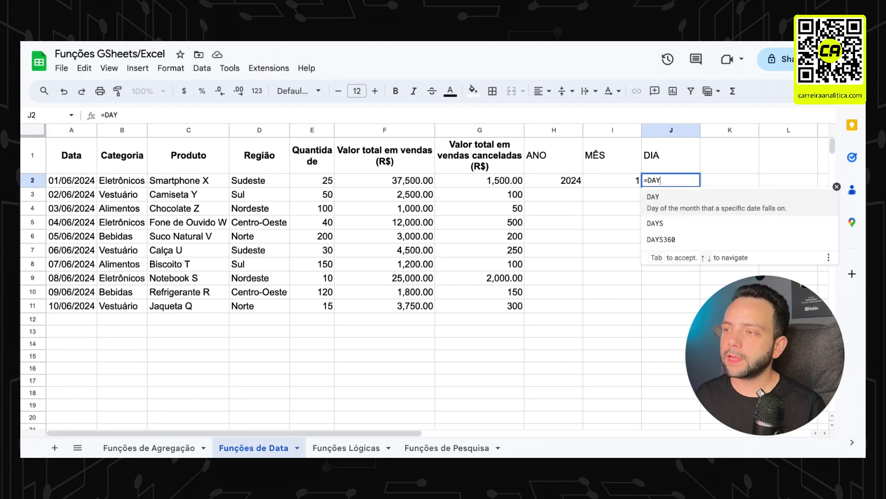
{"action": "left_click", "coordinate": [86, 182]}
{"action": "key", "text": "Return"}
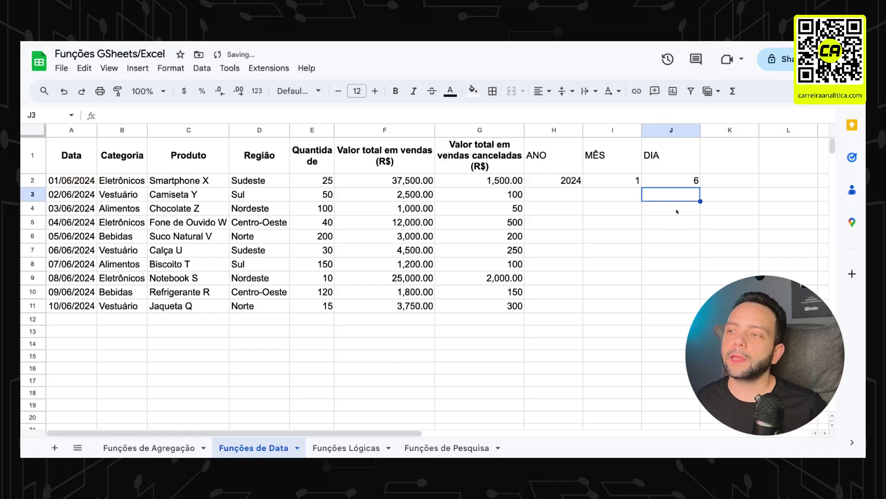
Fill the year, month and day formulas in H2:J2 down to row 11, check I6, and undo the fill.
{"action": "left_click_drag", "start_coordinate": [573, 183], "coordinate": [695, 181]}
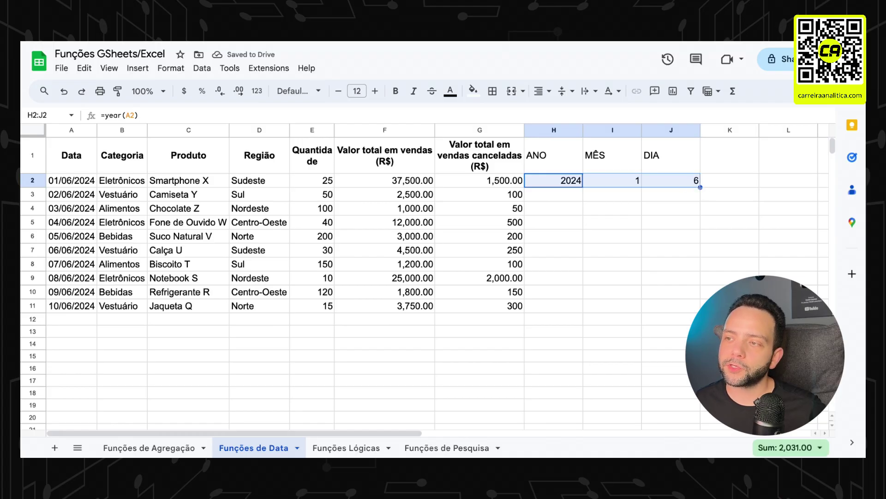
{"action": "key", "text": "ctrl+Return"}
{"action": "scroll", "coordinate": [691, 208], "scroll_direction": "right", "scroll_amount": 2}
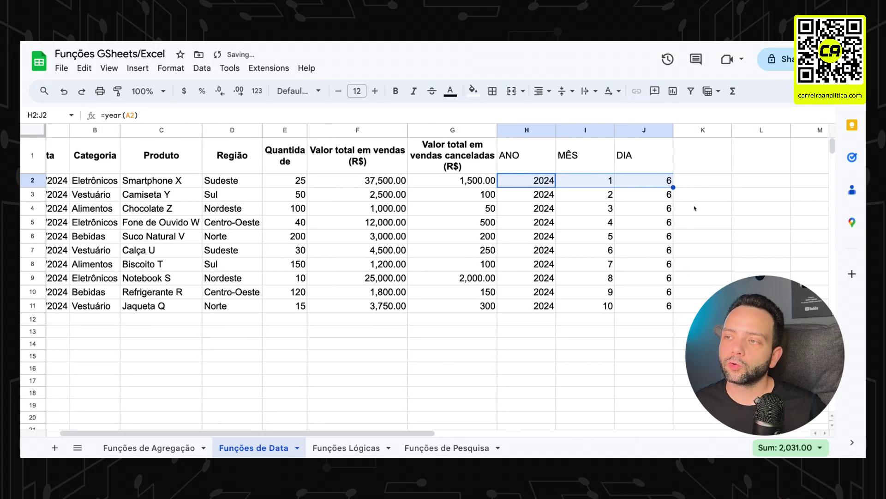
{"action": "scroll", "coordinate": [691, 207], "scroll_direction": "left", "scroll_amount": 2}
{"action": "left_click", "coordinate": [613, 234]}
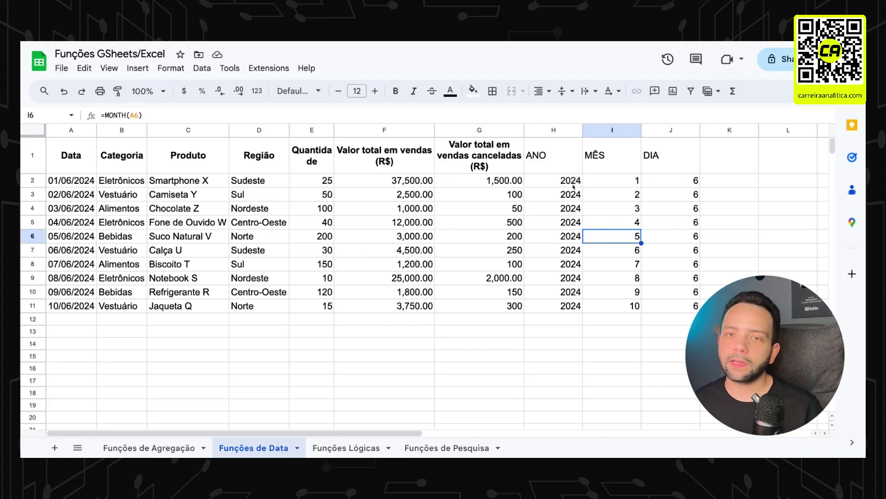
{"action": "key", "text": "ctrl+z"}
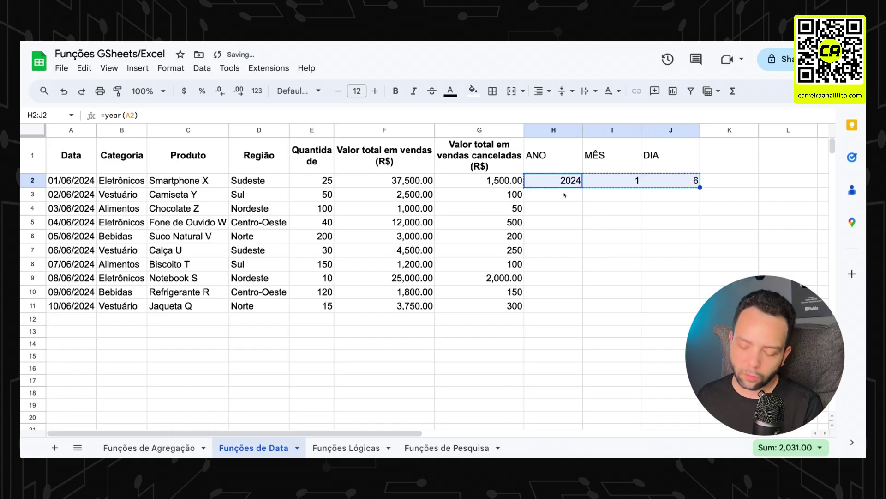
Paste the H2:J2 formulas down through row 11, and check the YEAR formulas in cells H2 and H3.
{"action": "left_click_drag", "start_coordinate": [564, 181], "coordinate": [587, 306]}
{"action": "key", "text": "ctrl+v"}
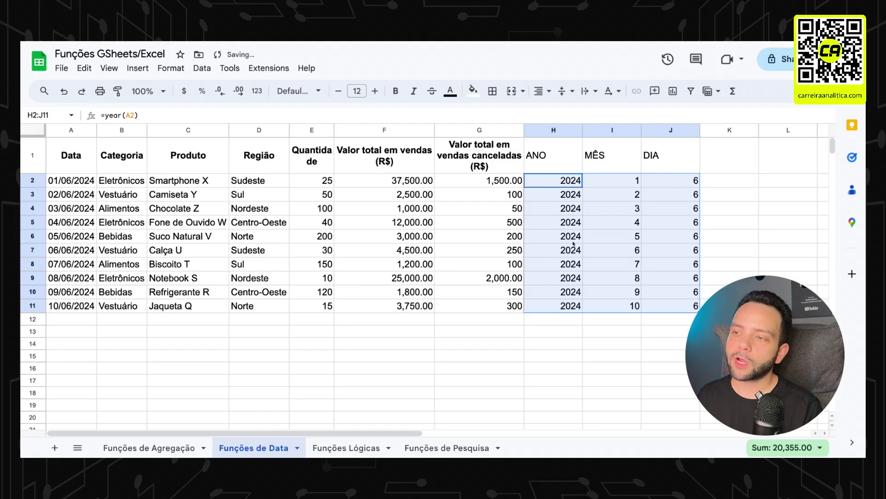
{"action": "double_click", "coordinate": [568, 183]}
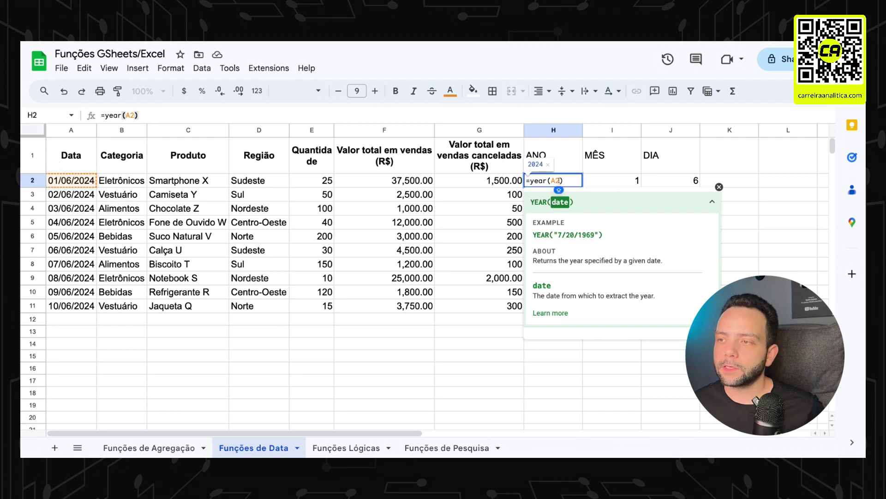
{"action": "key", "text": "Escape"}
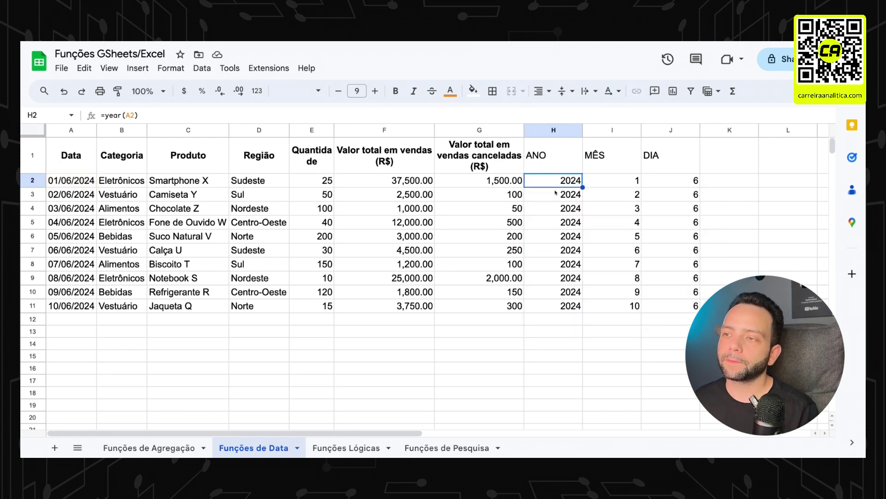
{"action": "double_click", "coordinate": [552, 199]}
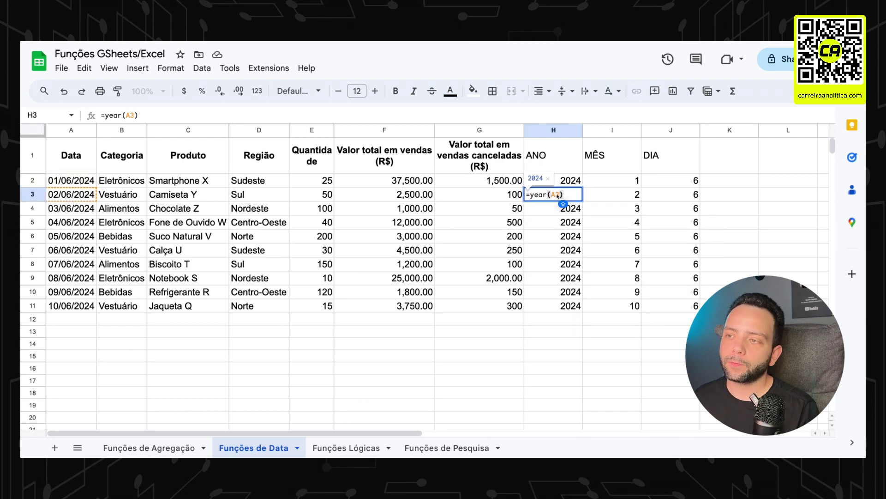
{"action": "key", "text": "Escape"}
Add the column headers SEMANA DO ANO in cell K1 and DIA DA SEMANA in cell L1.
{"action": "left_click", "coordinate": [729, 236]}
{"action": "scroll", "coordinate": [630, 154], "scroll_direction": "right", "scroll_amount": 3}
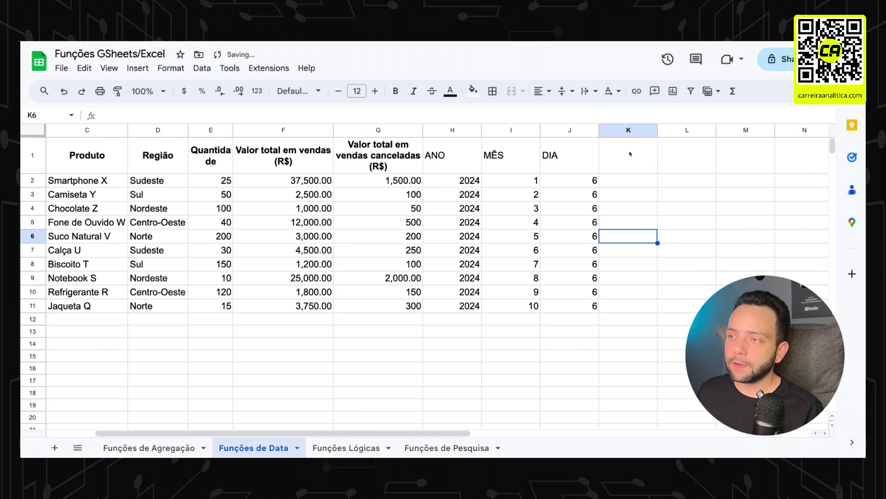
{"action": "left_click", "coordinate": [629, 154]}
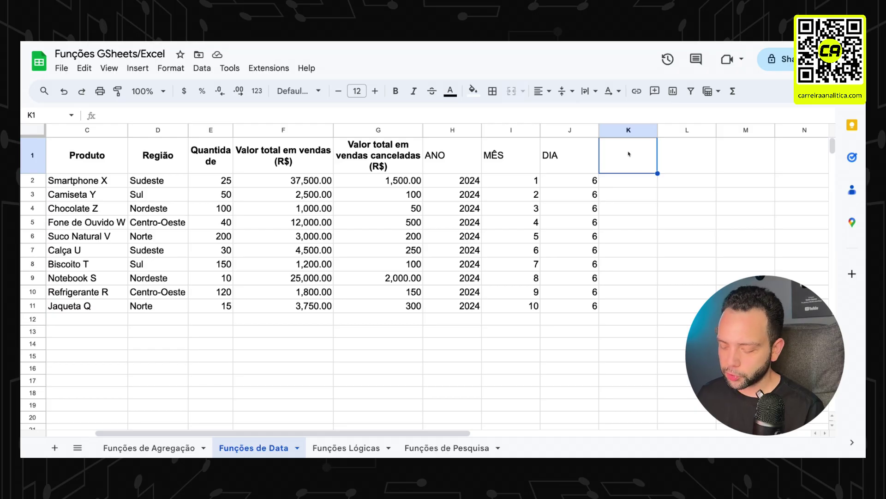
{"action": "type", "text": "ano"}
{"action": "key", "text": "BackSpace"}
{"action": "key", "text": "BackSpace"}
{"action": "key", "text": "BackSpace"}
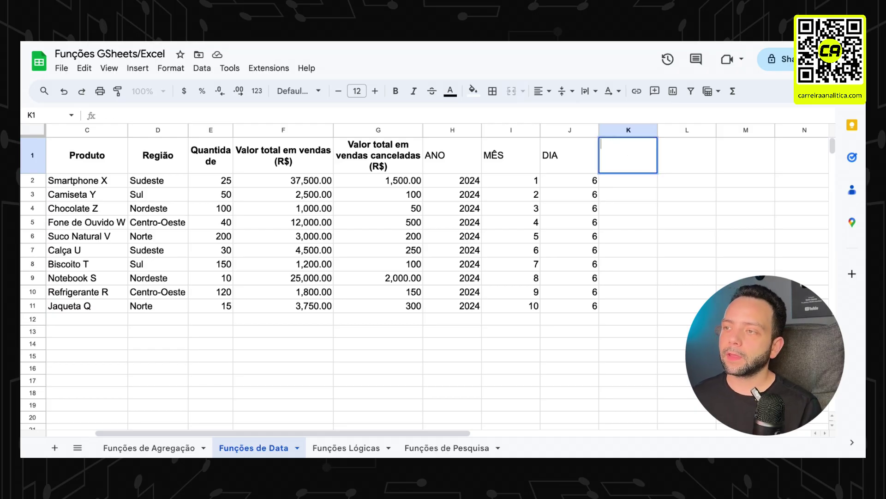
{"action": "type", "text": "SEMANA DO "}
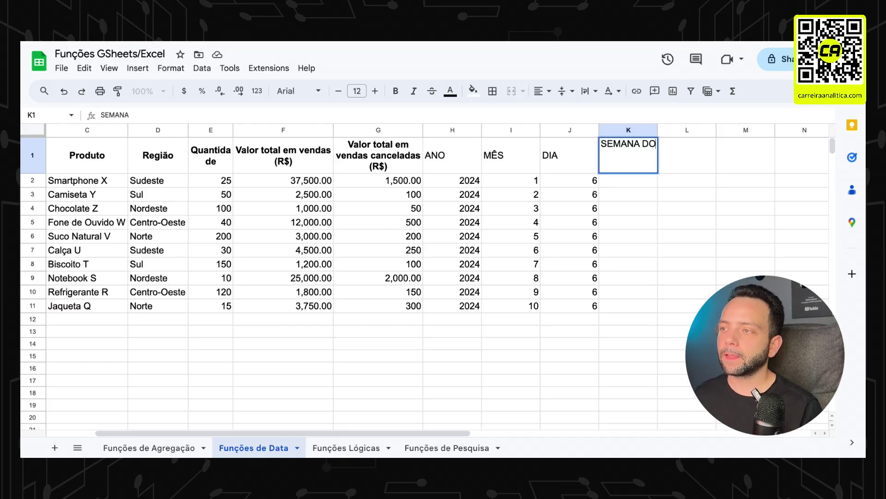
{"action": "type", "text": "ANO"}
{"action": "key", "text": "Return"}
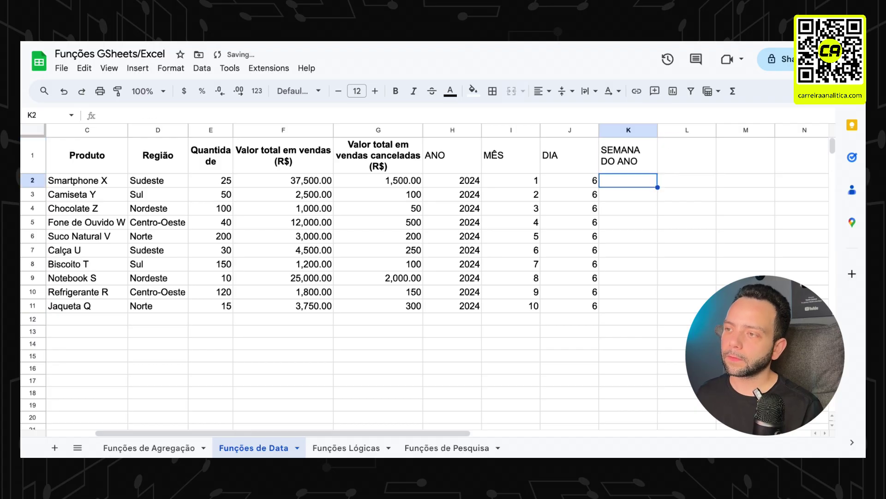
{"action": "left_click", "coordinate": [687, 155]}
{"action": "type", "text": "DIA DA SEMANA"}
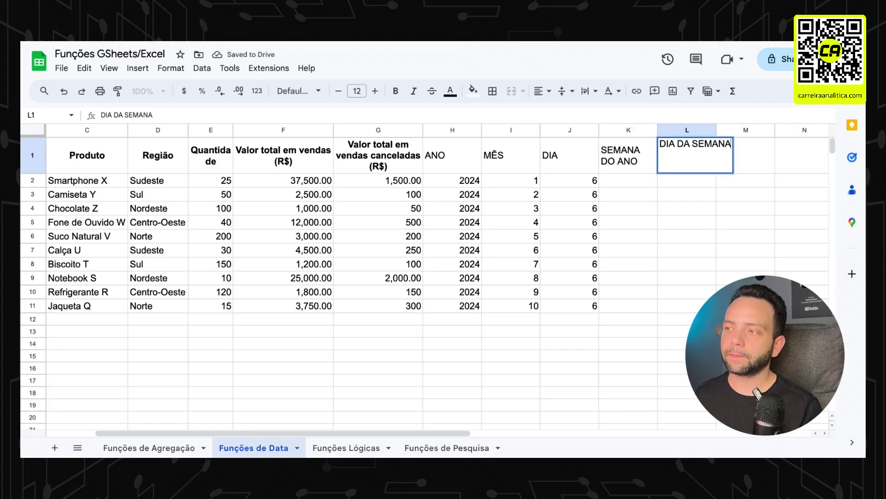
{"action": "key", "text": "Return"}
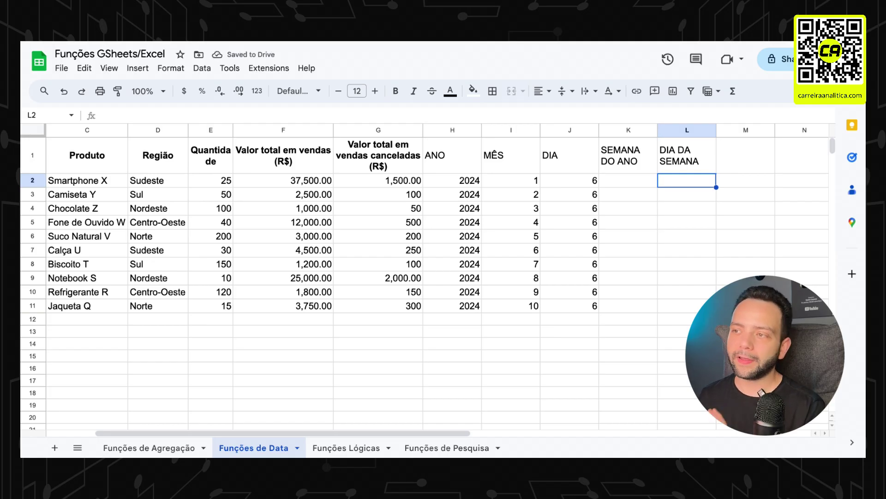
Calculate the week of the year for the date in A2 in cell K2 with the WEEKNUM function.
{"action": "left_click", "coordinate": [625, 184]}
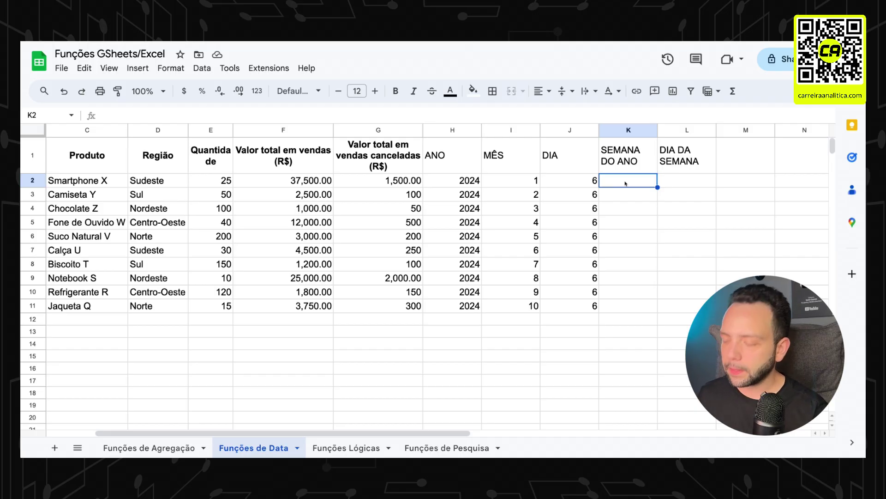
{"action": "type", "text": "=WEEK"}
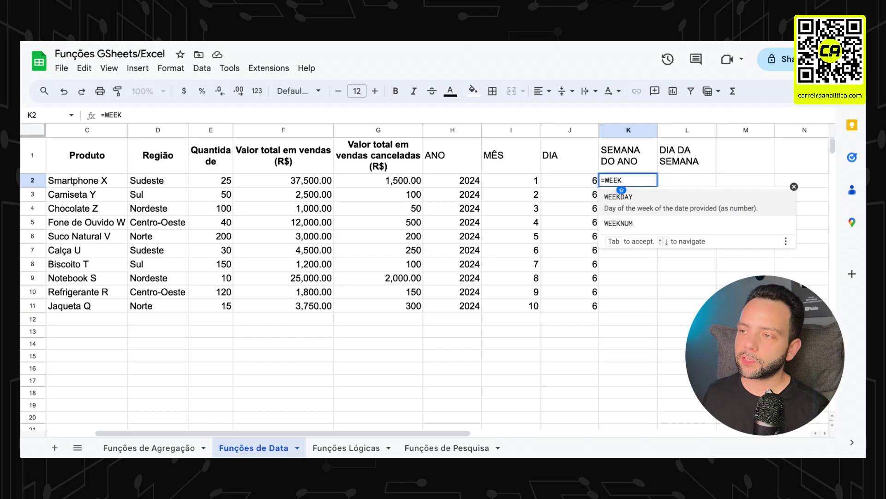
{"action": "left_click", "coordinate": [639, 222]}
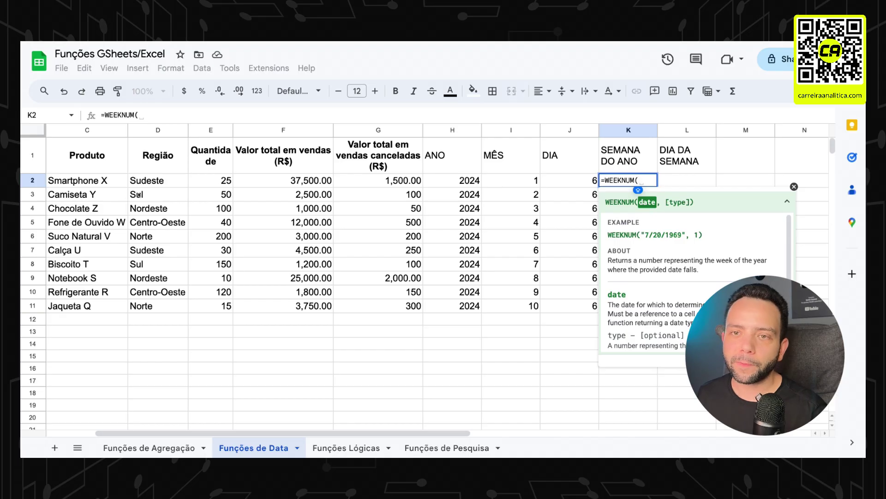
{"action": "scroll", "coordinate": [102, 184], "scroll_direction": "left", "scroll_amount": 2}
{"action": "left_click", "coordinate": [83, 182]}
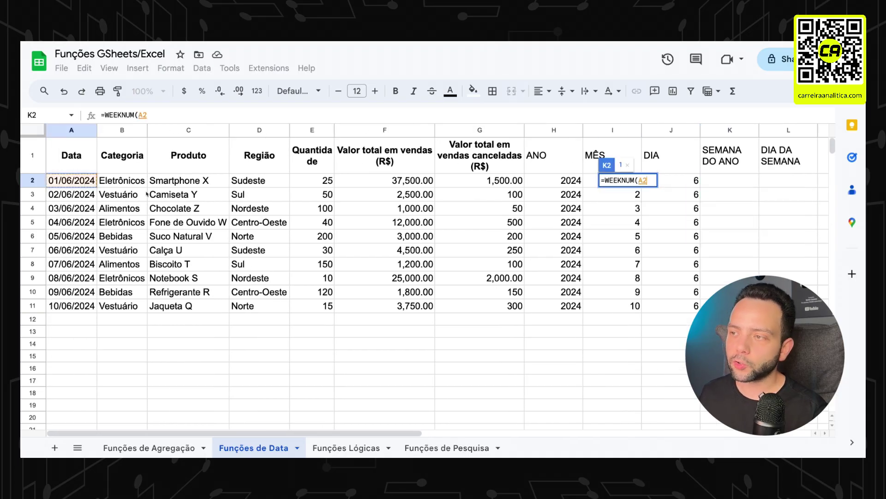
{"action": "key", "text": "Return"}
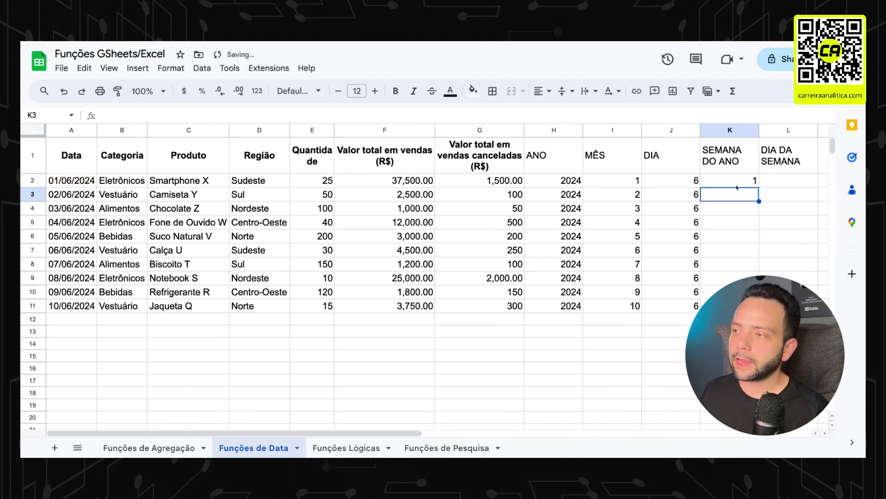
Fill the WEEKNUM formula from K2 down through row 11, and check it against the calendar for the date in A2.
{"action": "left_click", "coordinate": [737, 184]}
{"action": "left_click_drag", "start_coordinate": [759, 187], "coordinate": [757, 306]}
{"action": "left_click", "coordinate": [749, 192]}
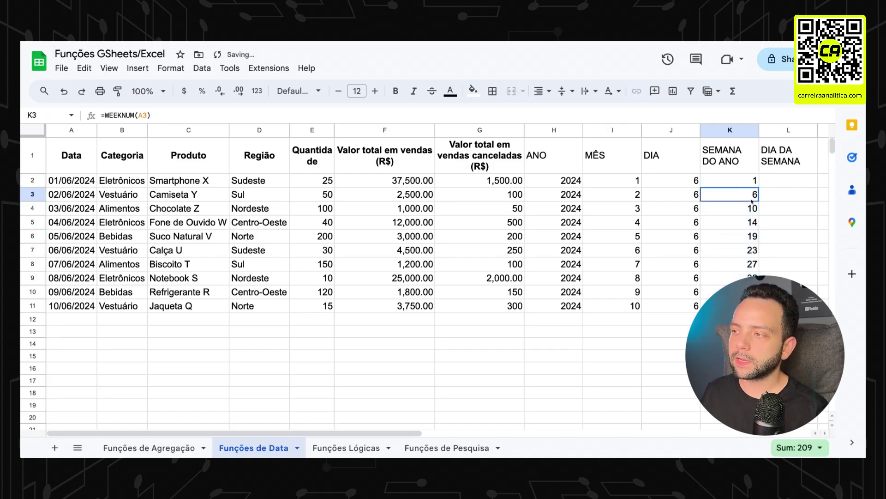
{"action": "left_click", "coordinate": [719, 182]}
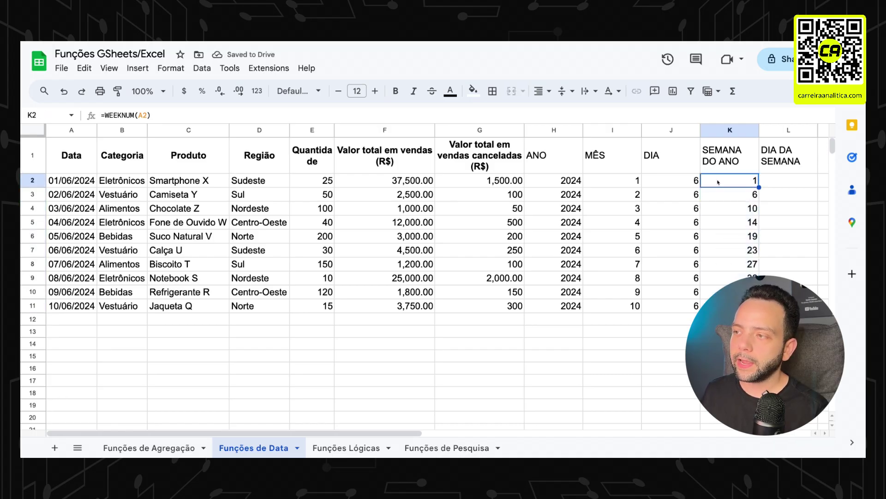
{"action": "double_click", "coordinate": [66, 182]}
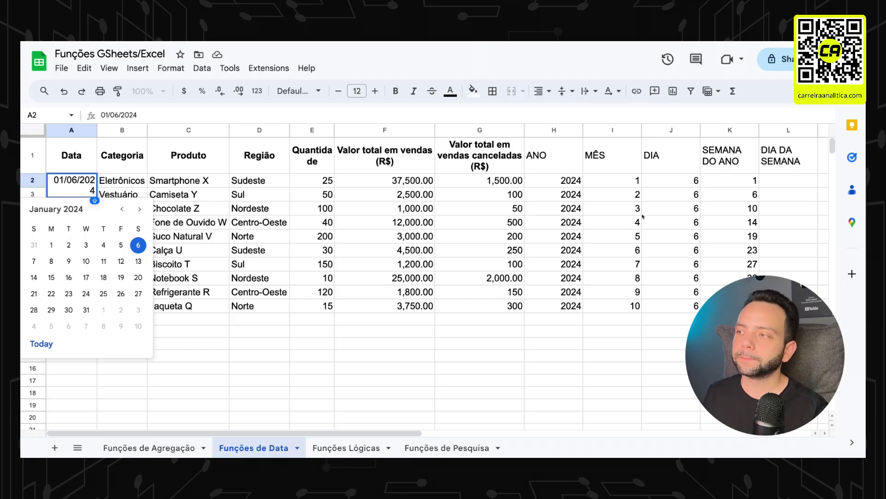
Calculate the day of the week for the date in A2 in cell L2 with the WEEKDAY function.
{"action": "scroll", "coordinate": [642, 216], "scroll_direction": "right", "scroll_amount": 1}
{"action": "left_click", "coordinate": [765, 180]}
{"action": "type", "text": "="}
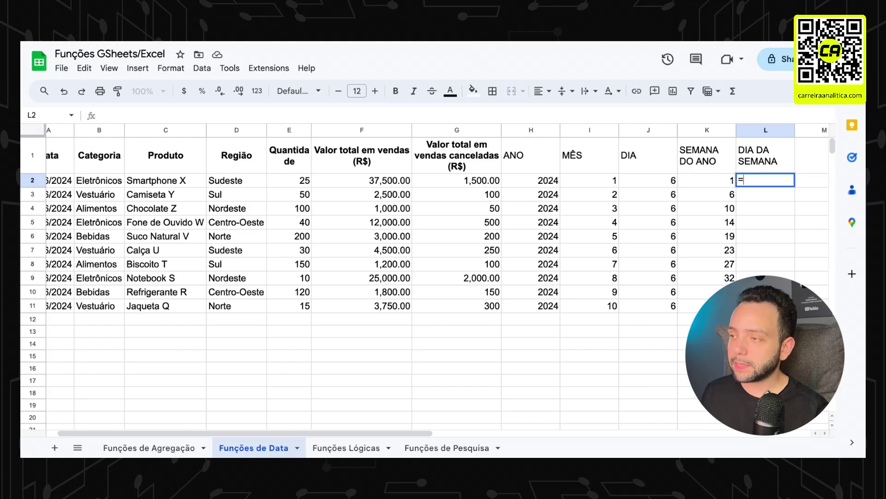
{"action": "type", "text": "WEEK"}
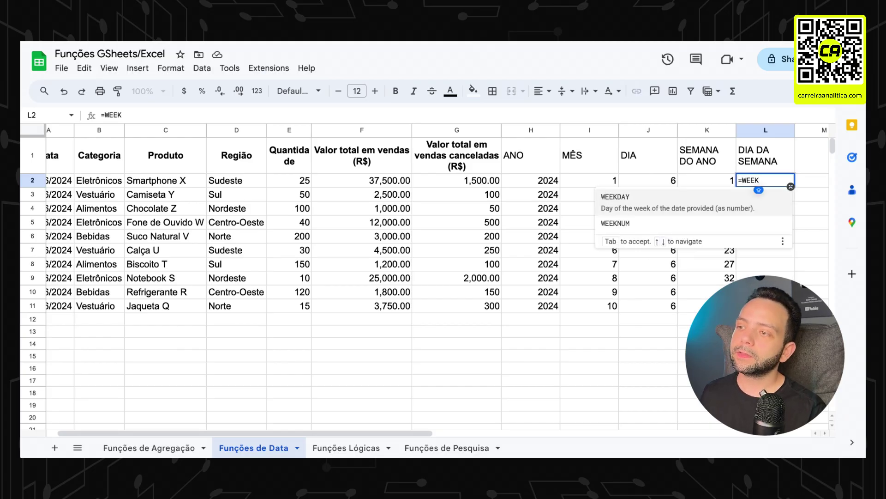
{"action": "key", "text": "Tab"}
{"action": "left_click", "coordinate": [73, 183]}
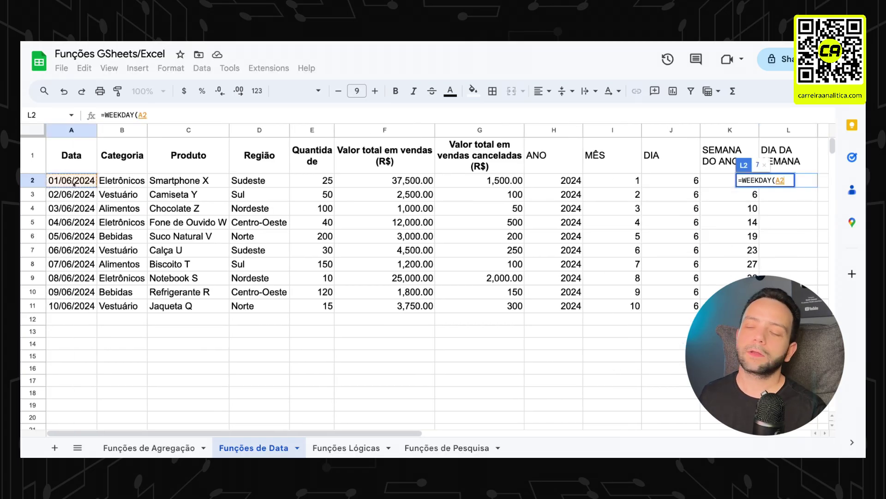
{"action": "key", "text": "Return"}
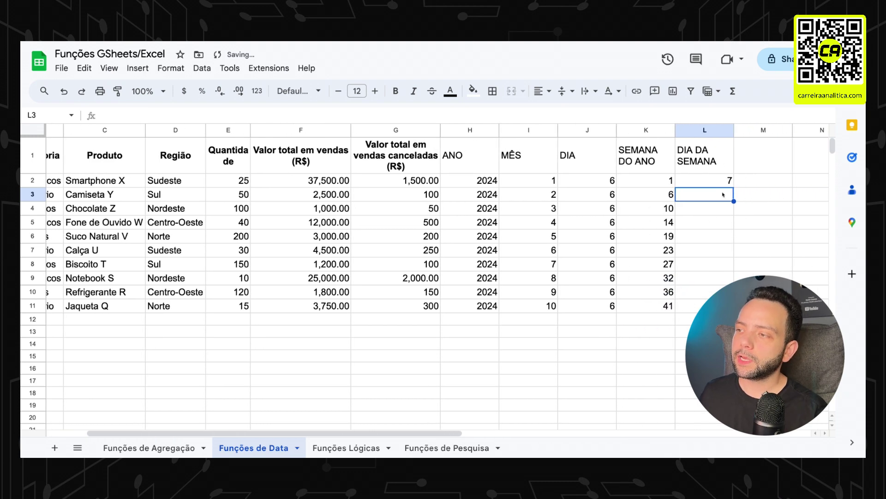
Fill the WEEKDAY formula from L2 down through row 11.
{"action": "key", "text": "Up"}
{"action": "double_click", "coordinate": [733, 187]}
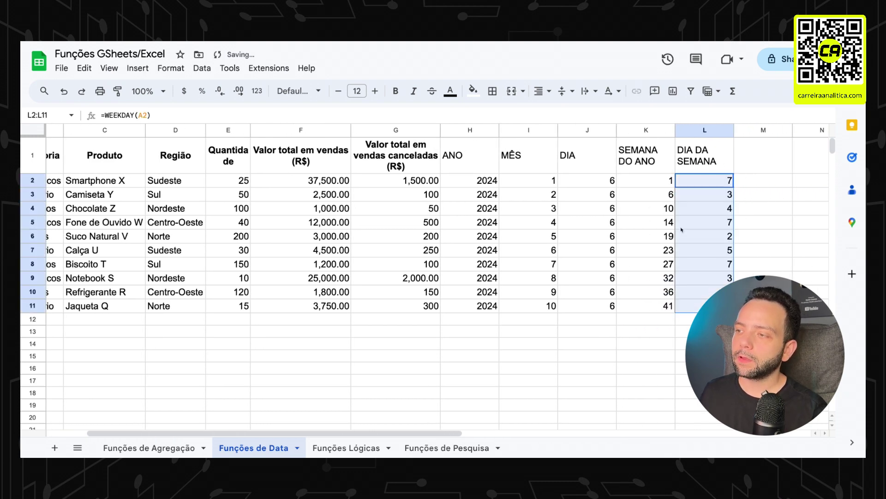
{"action": "scroll", "coordinate": [682, 229], "scroll_direction": "left", "scroll_amount": 3}
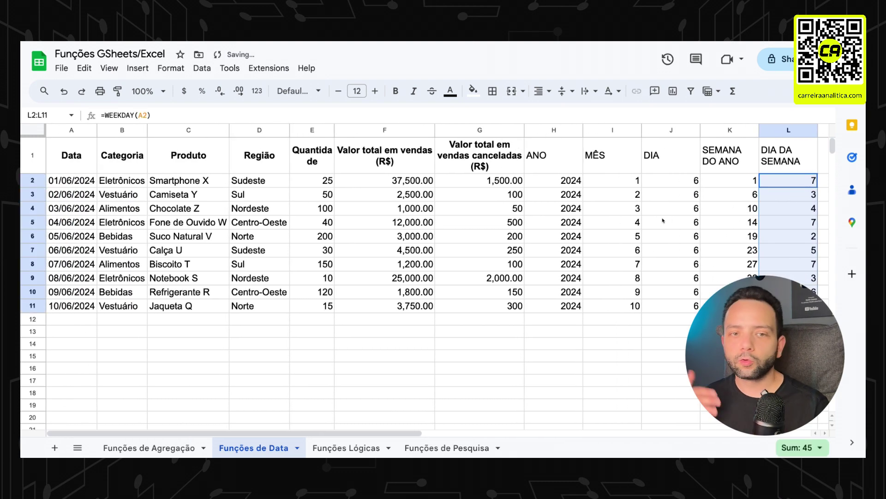
Compare the weekday numbers in column L with the calendars for the dates in A2 and A3.
{"action": "left_click", "coordinate": [765, 183]}
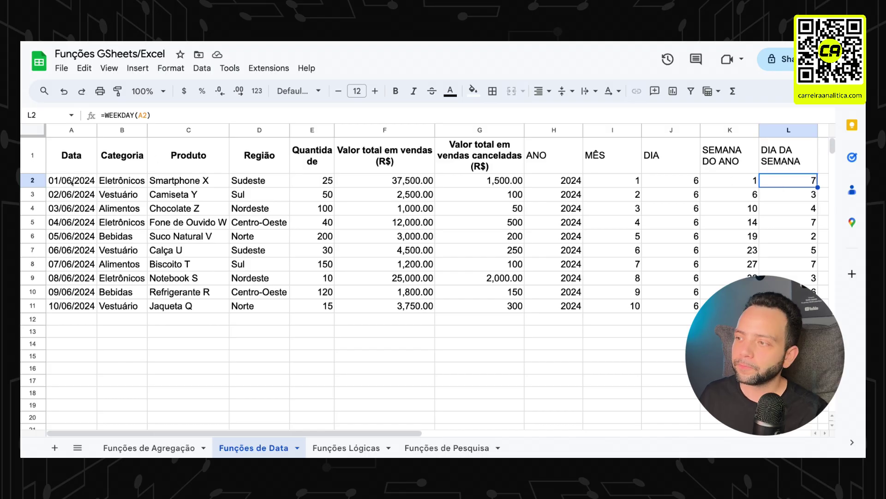
{"action": "left_click", "coordinate": [770, 267]}
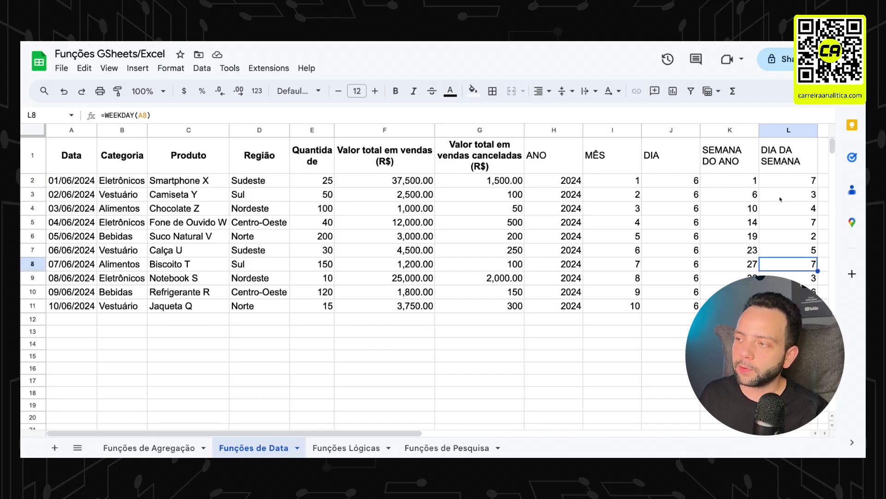
{"action": "left_click", "coordinate": [789, 180]}
{"action": "double_click", "coordinate": [71, 181]}
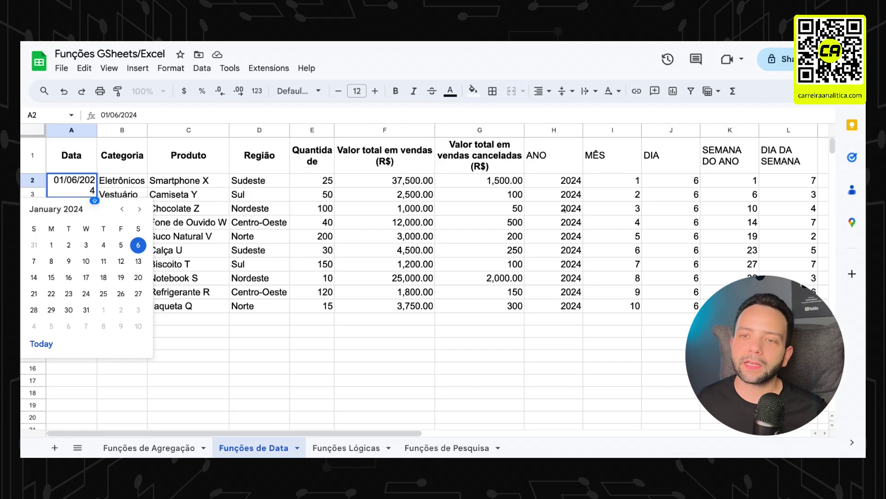
{"action": "left_click", "coordinate": [813, 198]}
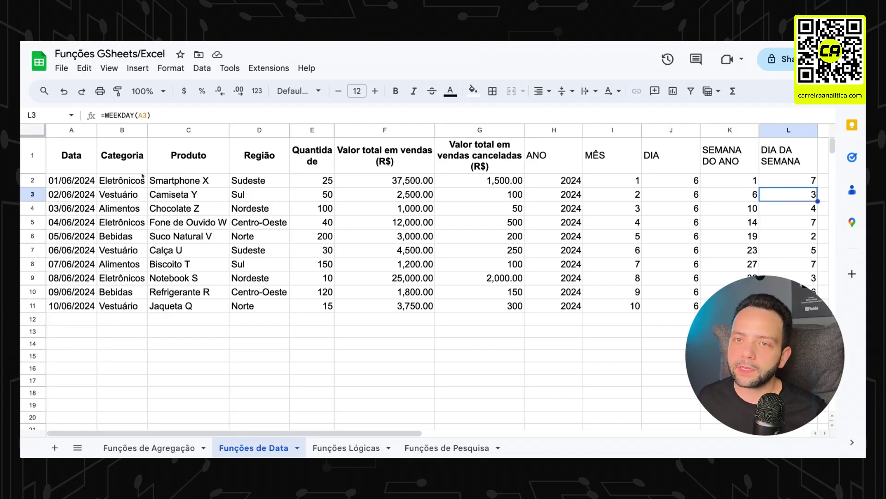
{"action": "double_click", "coordinate": [88, 198]}
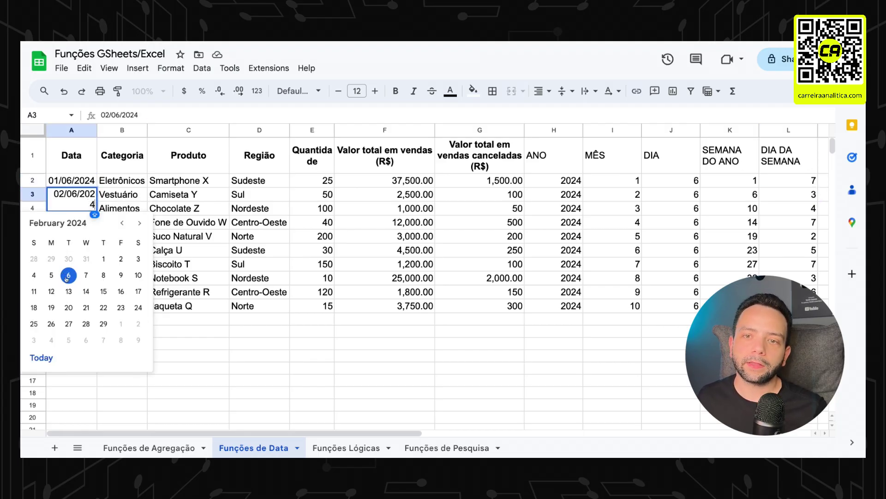
{"action": "left_click", "coordinate": [671, 207]}
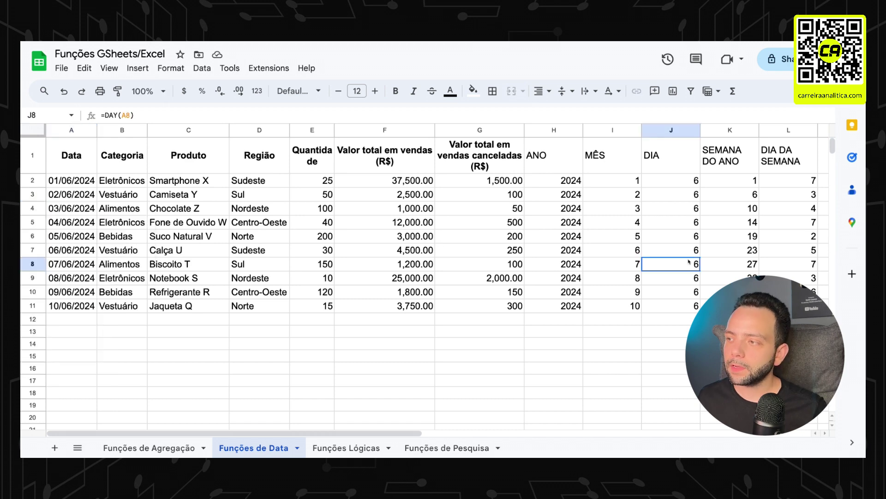
{"action": "left_click", "coordinate": [777, 224]}
{"action": "scroll", "coordinate": [771, 228], "scroll_direction": "right", "scroll_amount": 2}
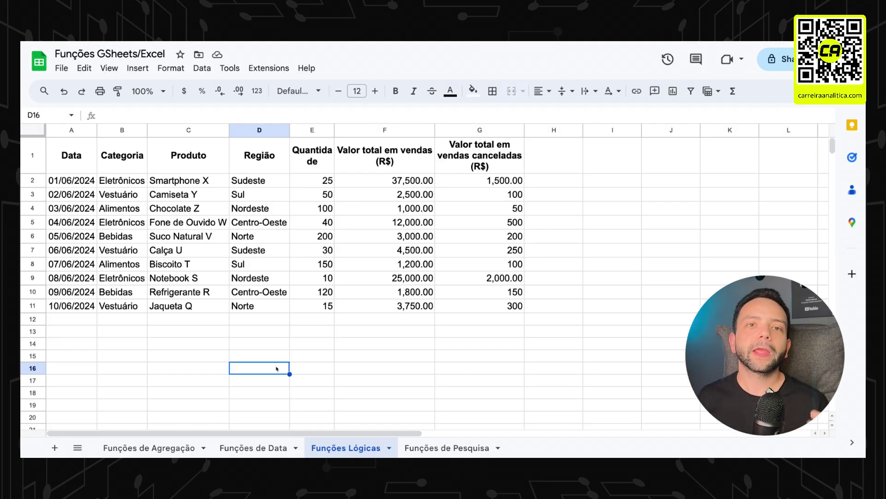
Label cell F14 as SE and cell G14 as IF on the Funções Lógicas sheet.
{"action": "left_click", "coordinate": [420, 349]}
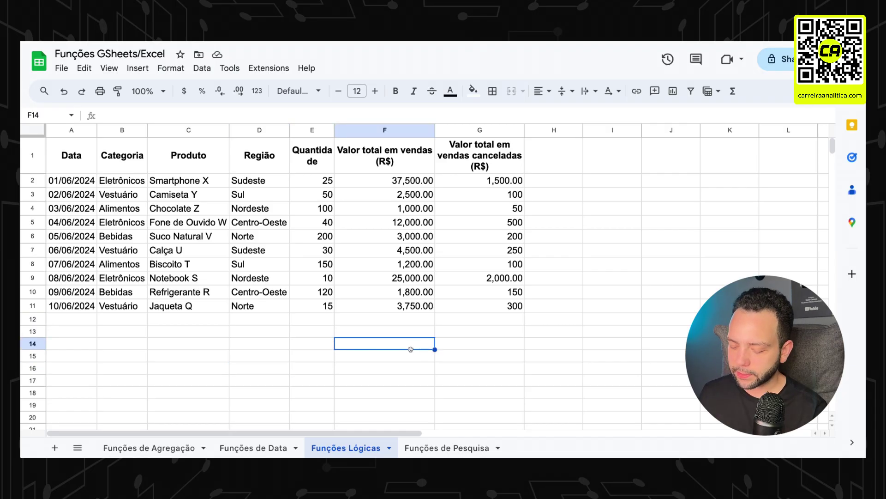
{"action": "type", "text": "SE"}
{"action": "key", "text": "Return"}
{"action": "left_click", "coordinate": [480, 344]}
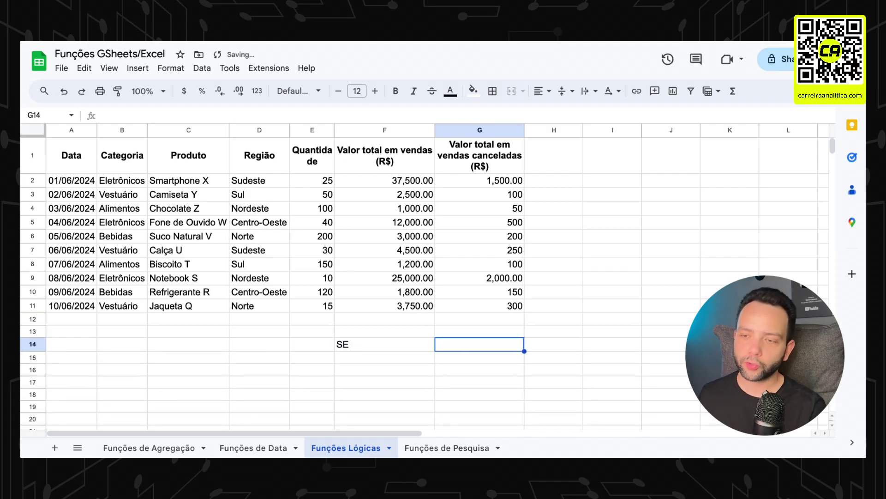
{"action": "type", "text": "IF"}
{"action": "key", "text": "Return"}
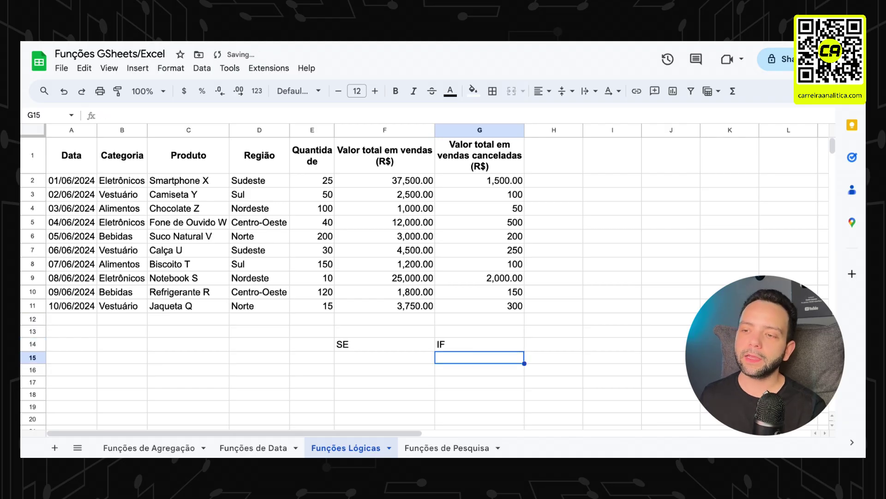
Begin an IF formula in H14 whose condition tests whether the sales value in F2 is greater than 3000.
{"action": "left_click", "coordinate": [553, 344]}
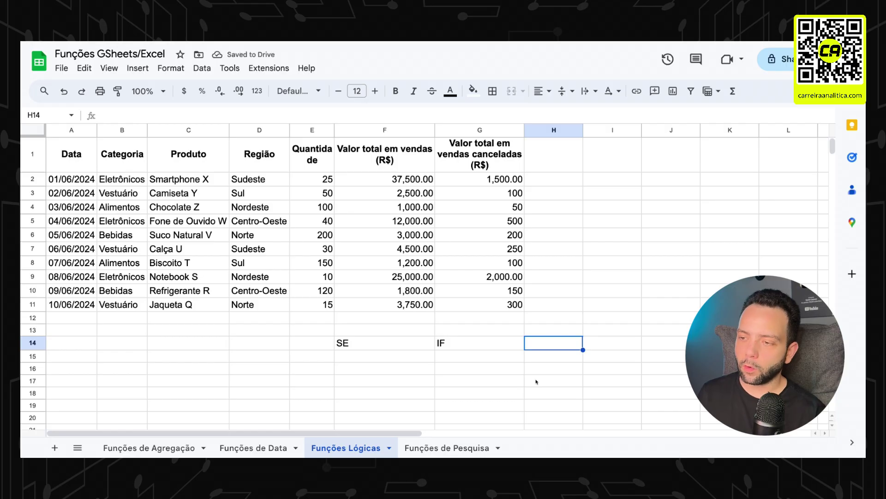
{"action": "type", "text": "=if("}
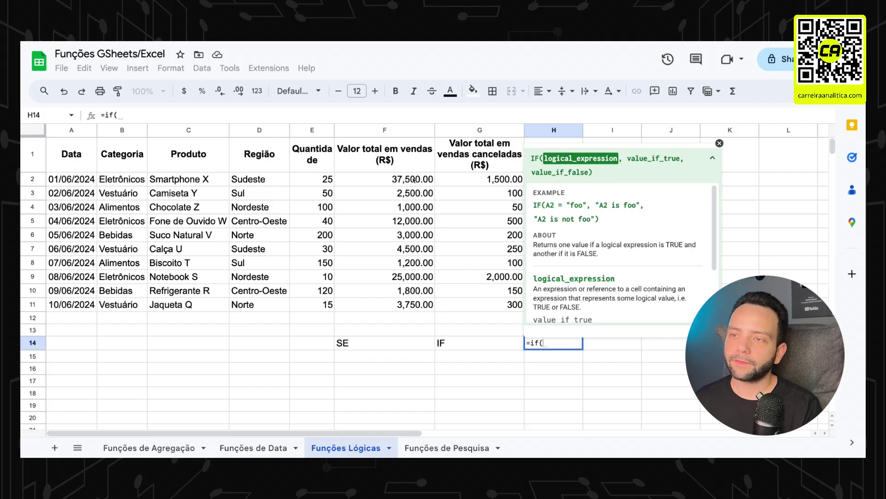
{"action": "left_click", "coordinate": [415, 180]}
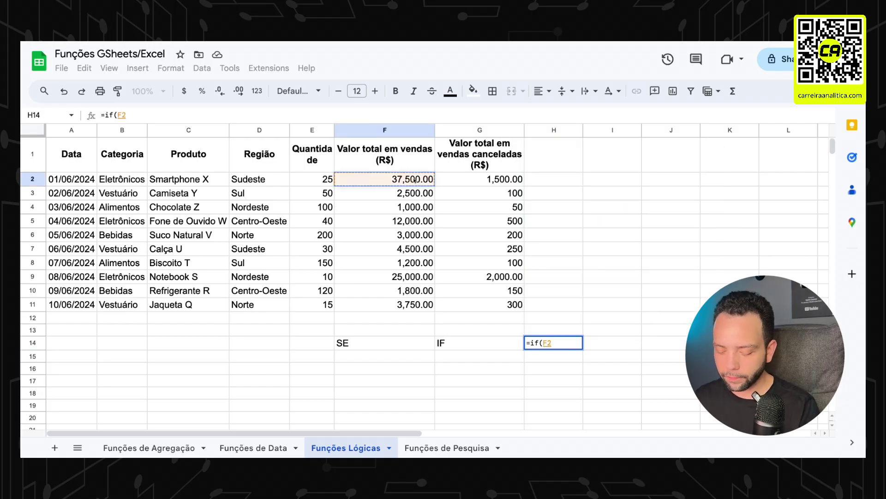
{"action": "type", "text": ">"}
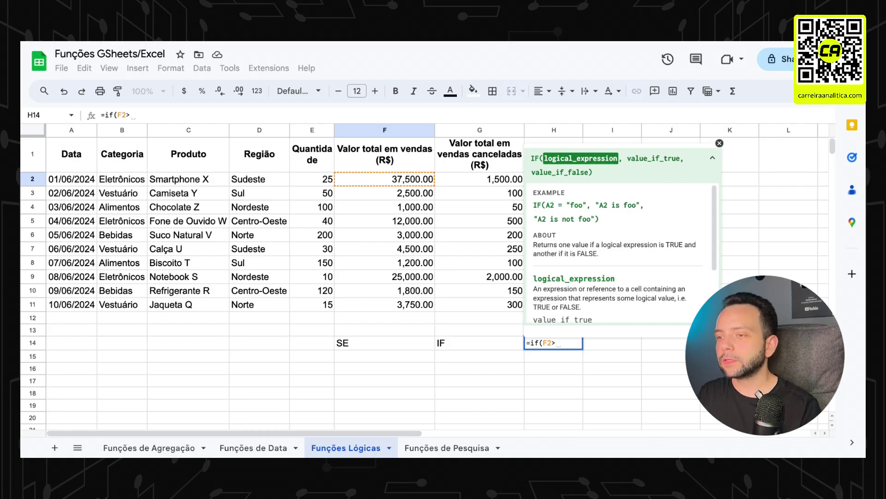
{"action": "type", "text": "3000"}
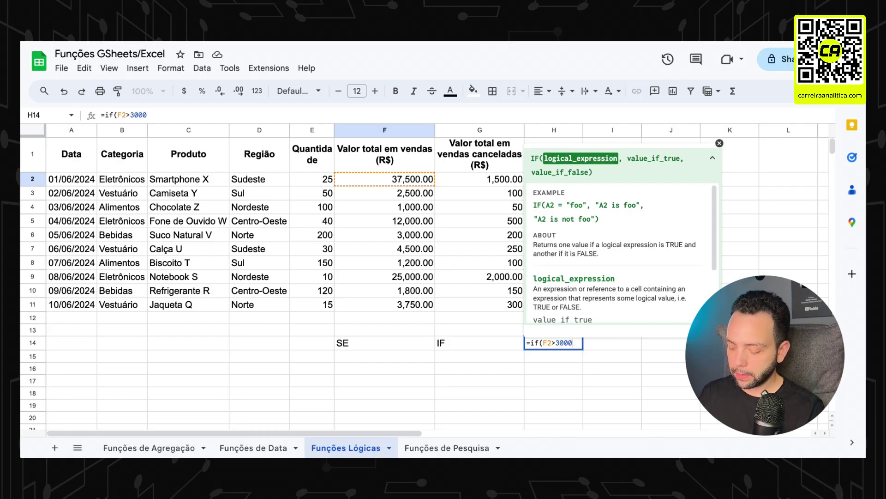
{"action": "type", "text": ","}
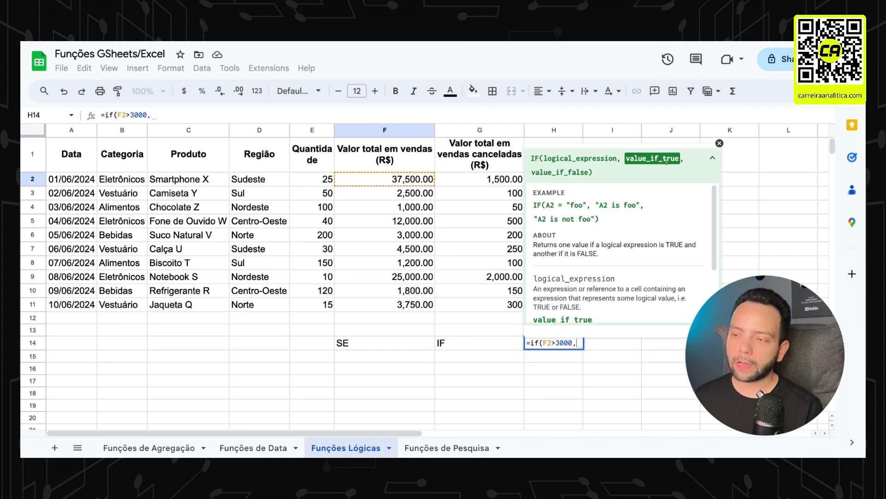
Complete the H14 IF formula with "maior que 3k" as the true result and "menor ou igual a 3k" as the false result.
{"action": "type", "text": "\""}
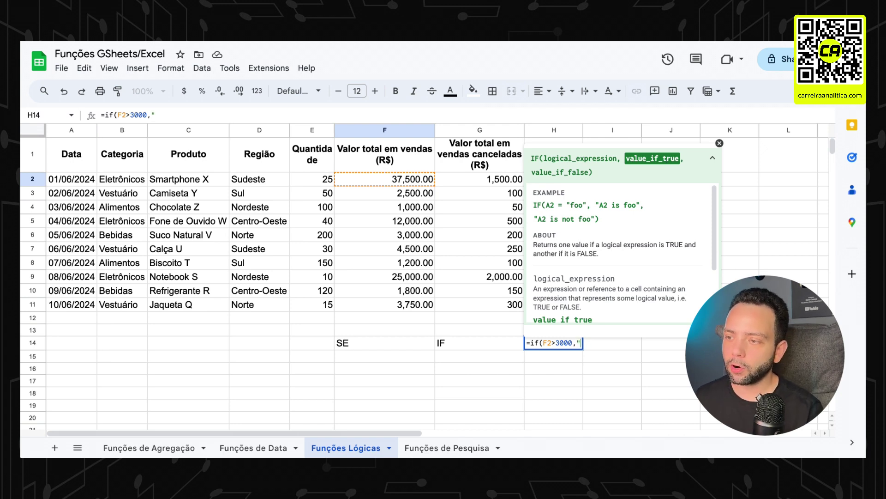
{"action": "type", "text": "maior que"}
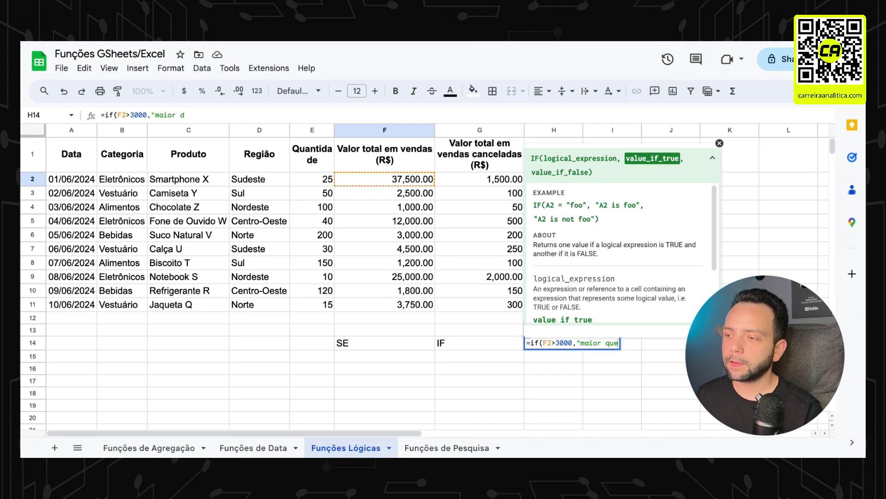
{"action": "type", "text": " 3k\""}
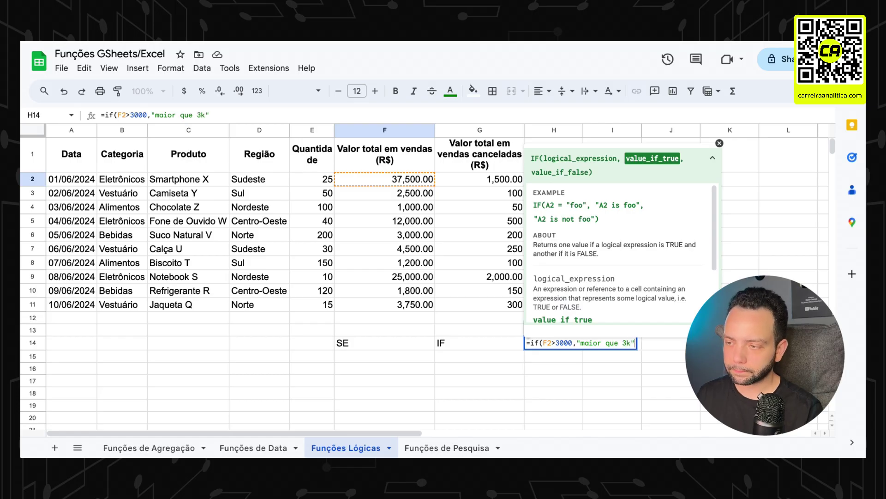
{"action": "type", "text": ","}
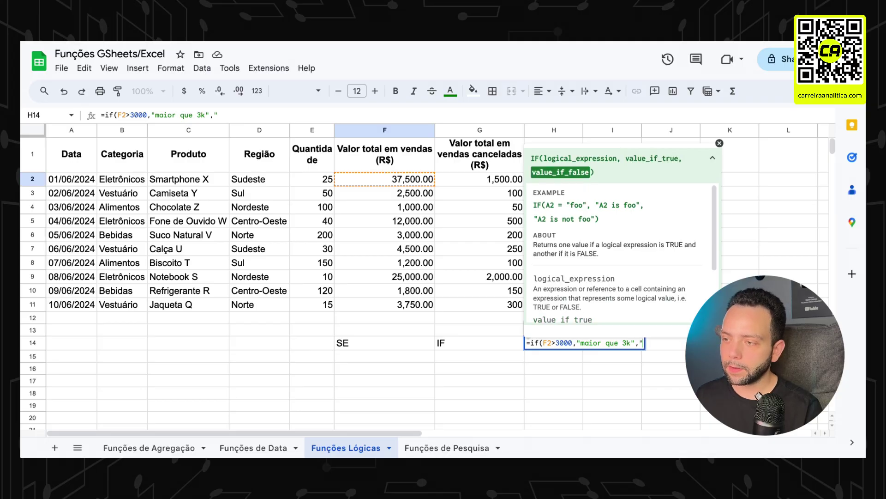
{"action": "type", "text": "\"menor ou igual"}
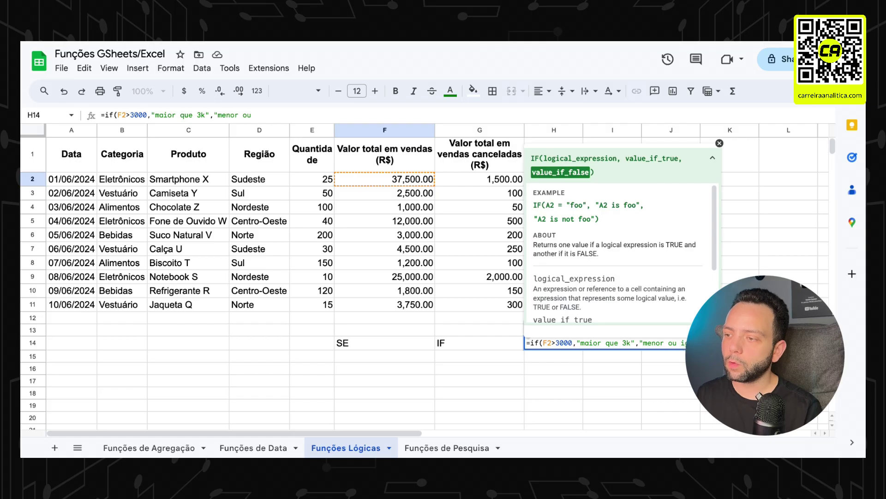
{"action": "type", "text": " a 3k"}
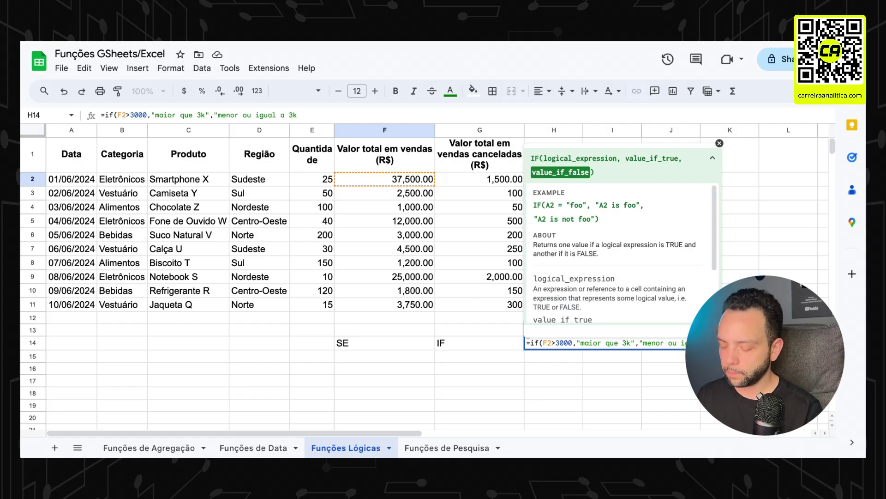
{"action": "type", "text": "\")"}
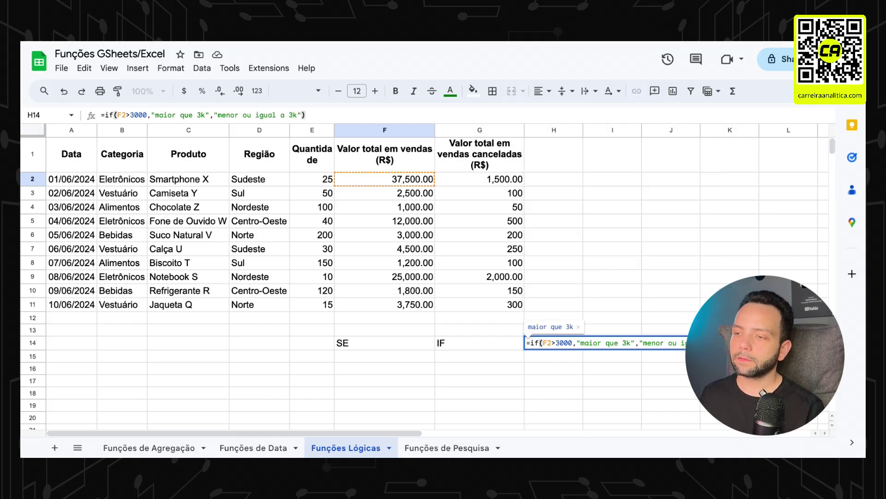
{"action": "key", "text": "Return"}
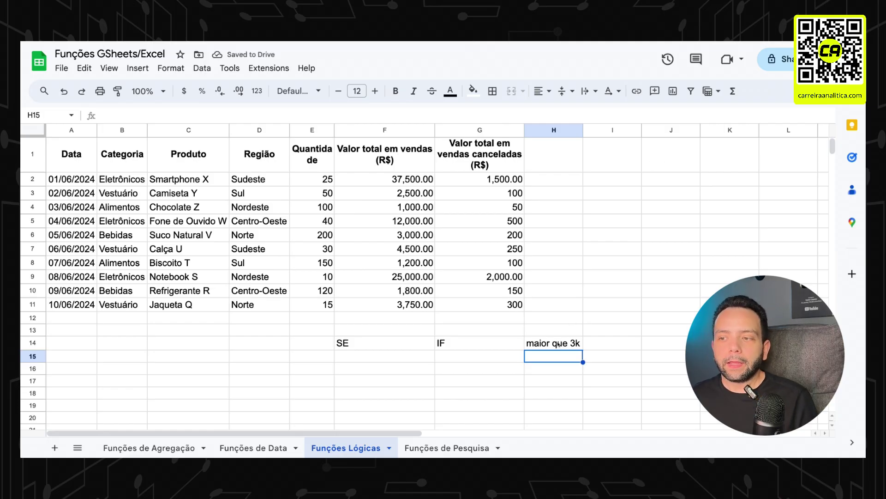
Review the IF formula in H14, focusing on its condition on F2.
{"action": "left_click", "coordinate": [558, 344]}
{"action": "double_click", "coordinate": [556, 343]}
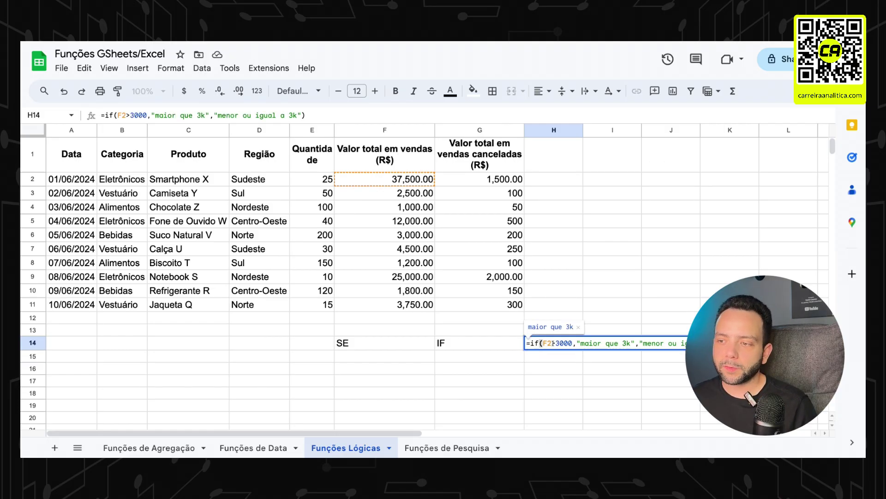
{"action": "key", "text": "ctrl+a"}
{"action": "key", "text": "Escape"}
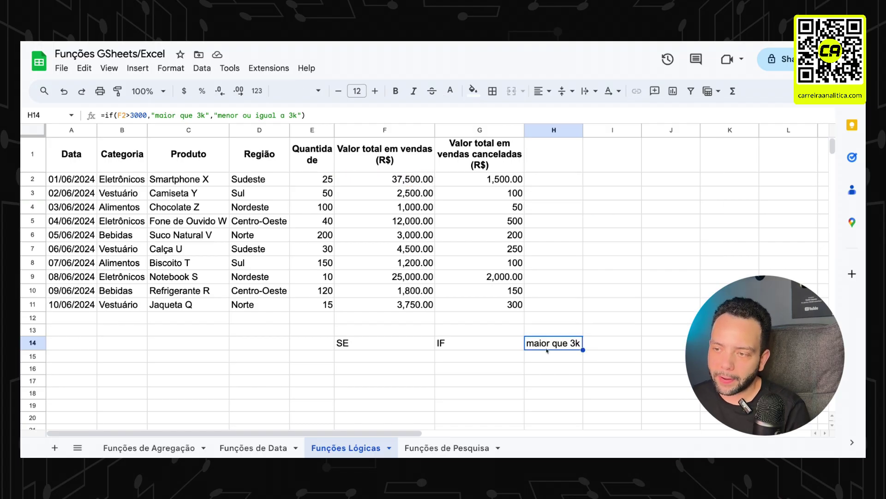
{"action": "double_click", "coordinate": [560, 346]}
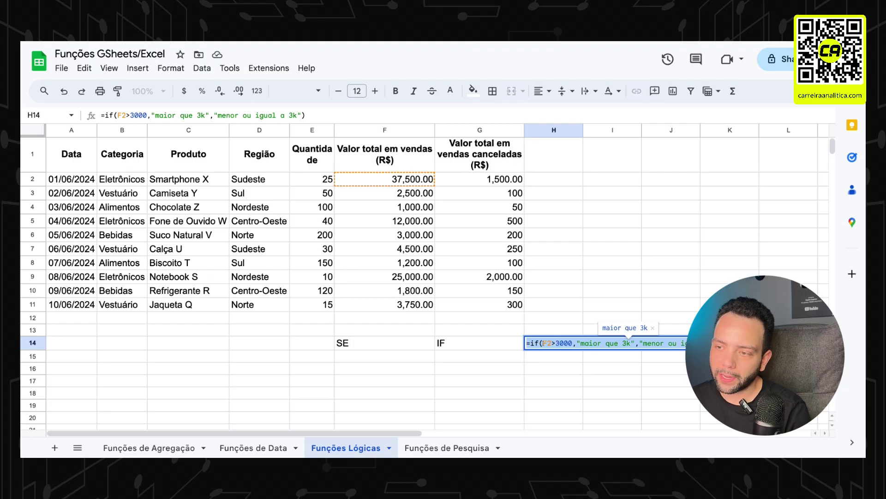
{"action": "left_click_drag", "start_coordinate": [542, 343], "coordinate": [556, 343]}
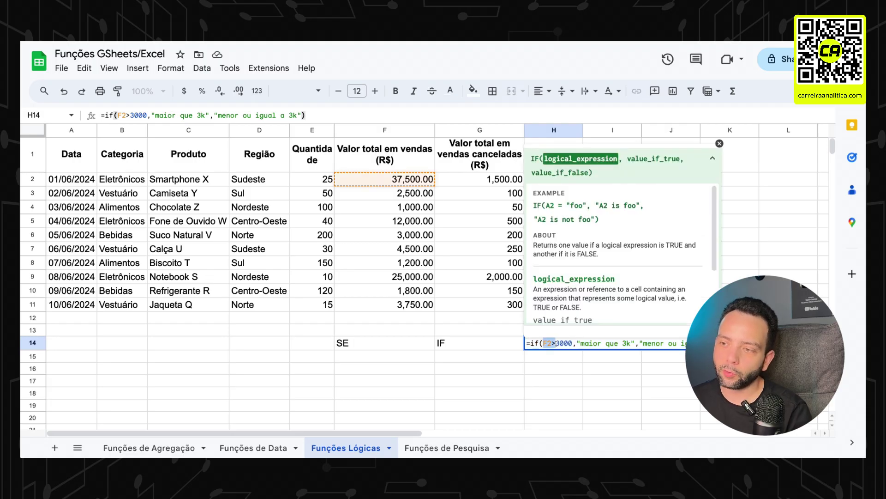
{"action": "key", "text": "Escape"}
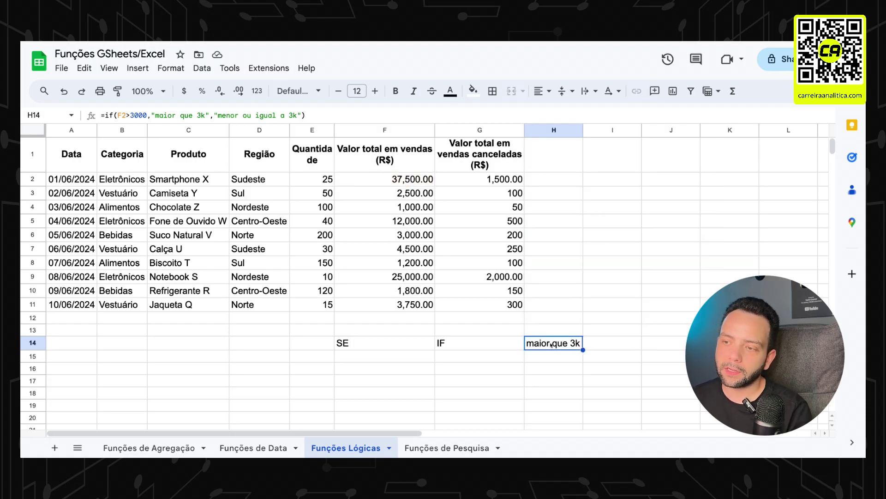
Try to copy cell H14 with its relative reference into H2, and undo the paste.
{"action": "key", "text": "ctrl+c"}
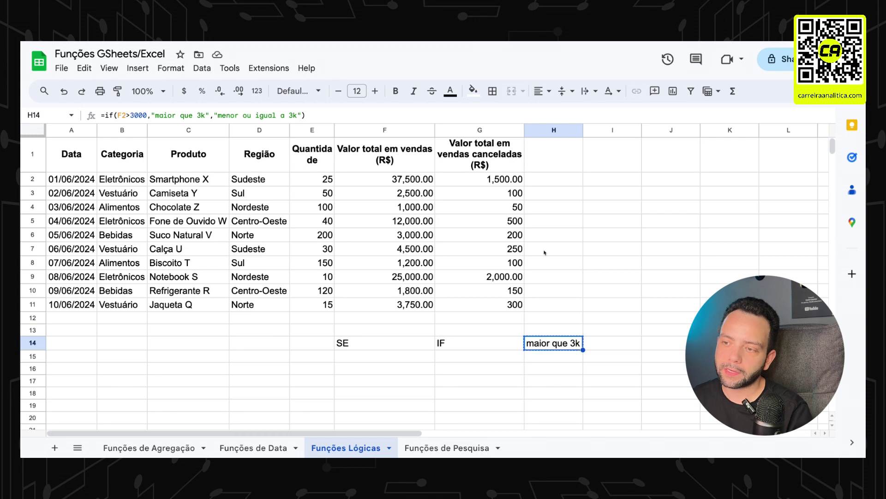
{"action": "left_click", "coordinate": [546, 181]}
{"action": "key", "text": "ctrl+v"}
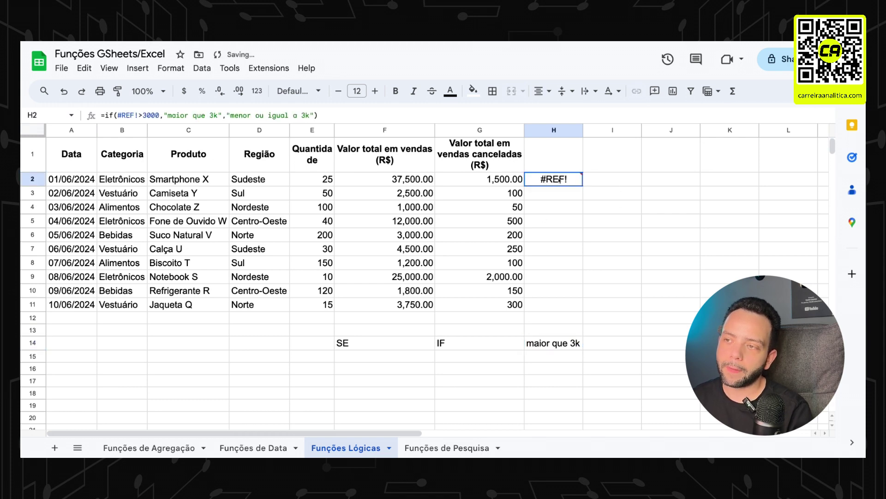
{"action": "double_click", "coordinate": [558, 181]}
{"action": "key", "text": "Escape"}
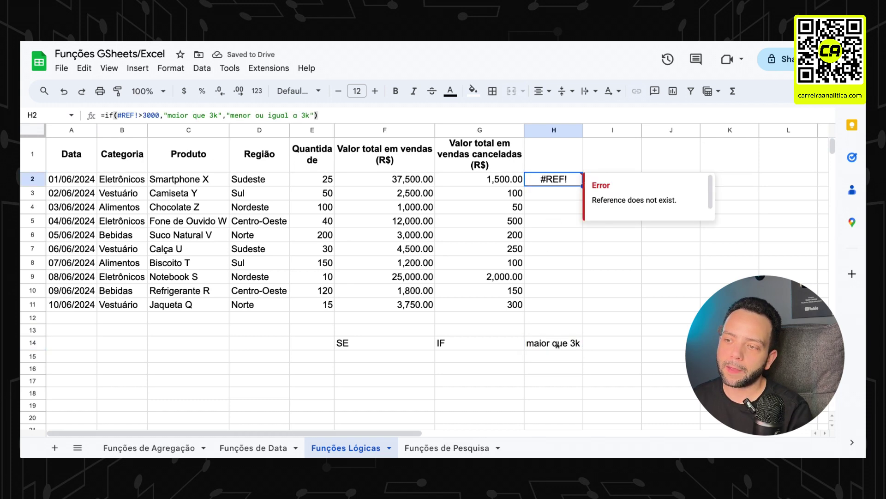
{"action": "left_click", "coordinate": [556, 345]}
{"action": "double_click", "coordinate": [556, 345]}
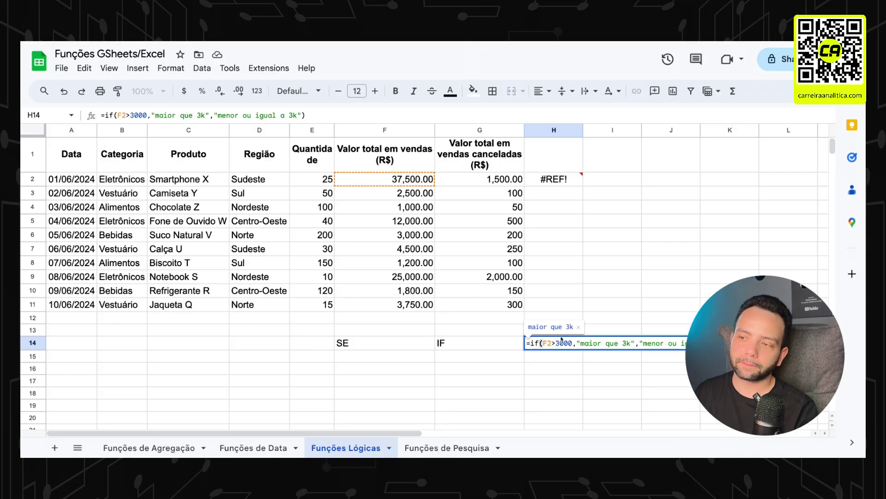
{"action": "key", "text": "Escape"}
{"action": "key", "text": "ctrl+z"}
Copy the text of the IF formula from H14 into H2, keeping its reference to F2.
{"action": "double_click", "coordinate": [559, 344]}
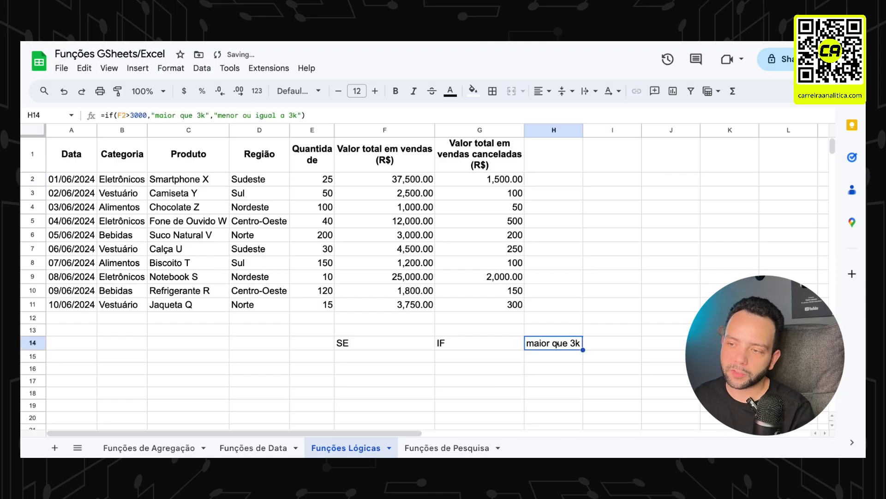
{"action": "key", "text": "Escape"}
{"action": "double_click", "coordinate": [559, 180]}
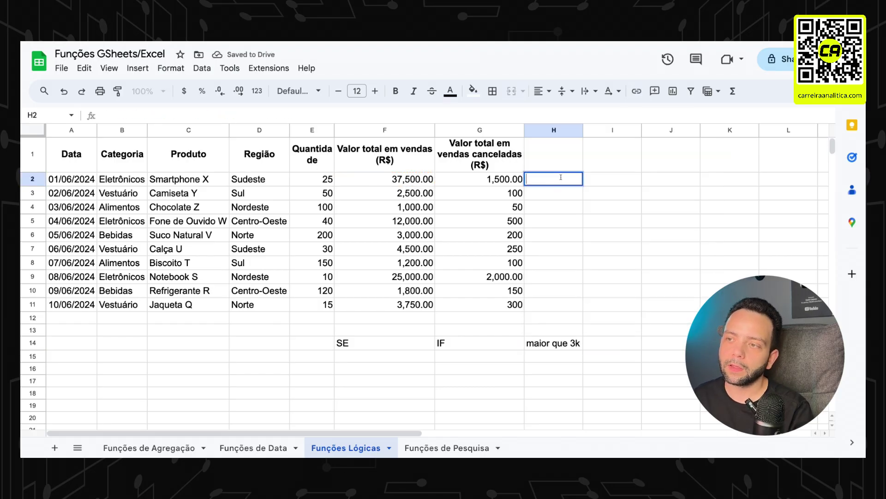
{"action": "key", "text": "ctrl+v"}
{"action": "key", "text": "Return"}
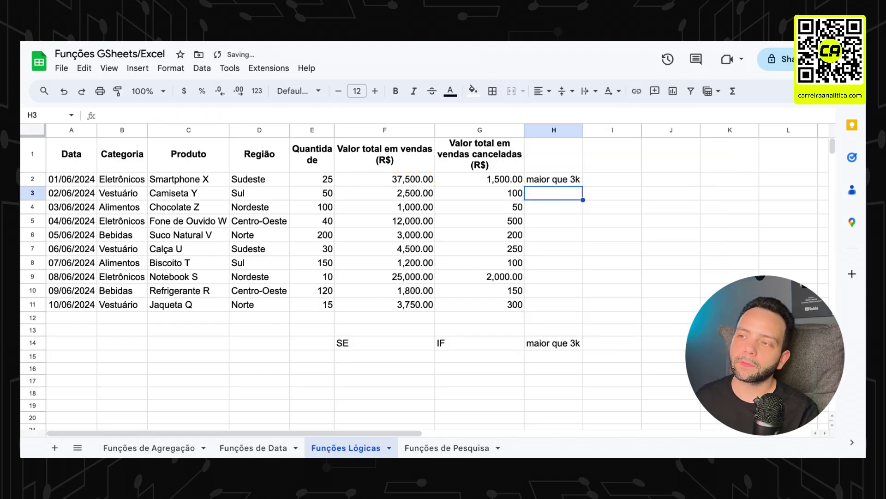
Check the IF formula's reference in H2 and fill it down through H11.
{"action": "double_click", "coordinate": [553, 177]}
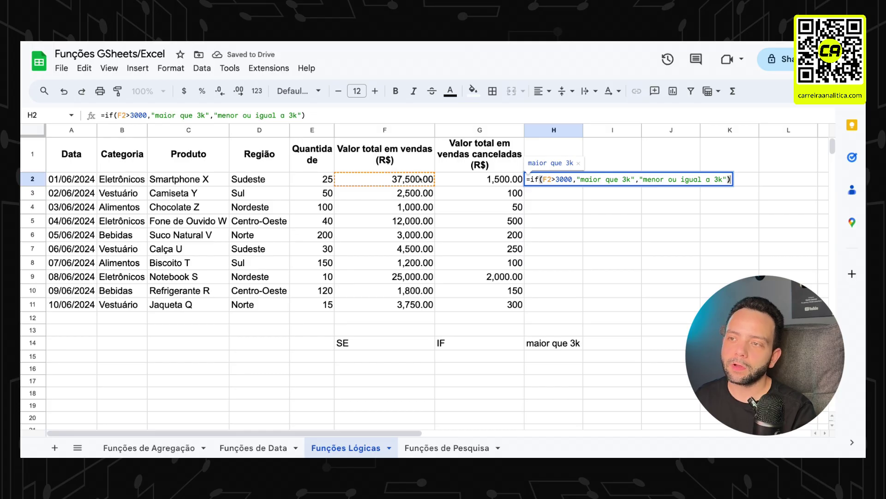
{"action": "key", "text": "Escape"}
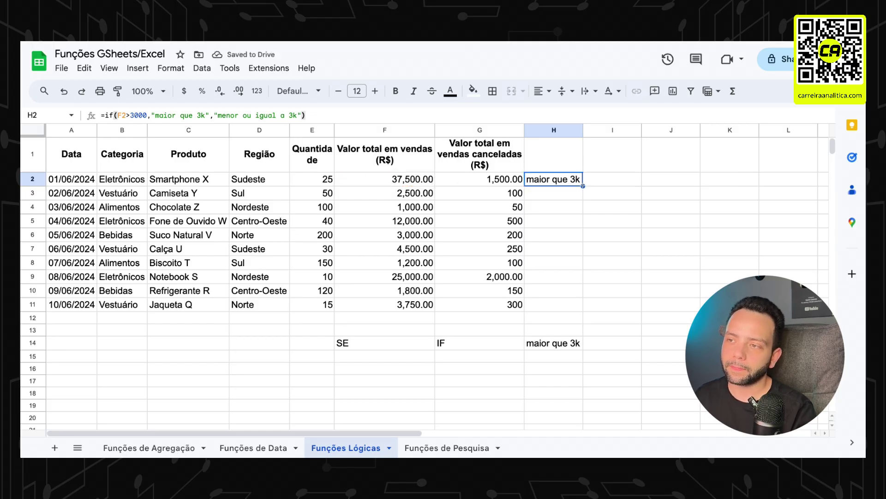
{"action": "left_click_drag", "start_coordinate": [583, 186], "coordinate": [570, 308]}
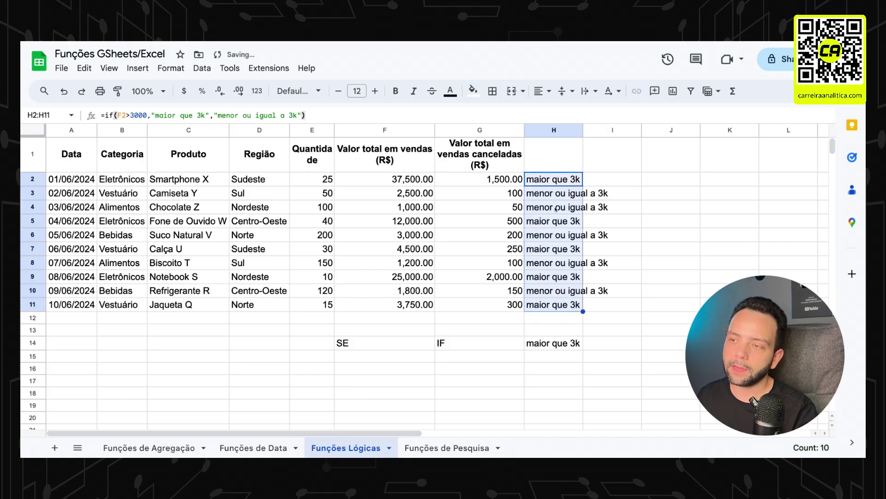
Compare the IF results in column H with the total sales values in column F, including the one in F6.
{"action": "left_click", "coordinate": [557, 342]}
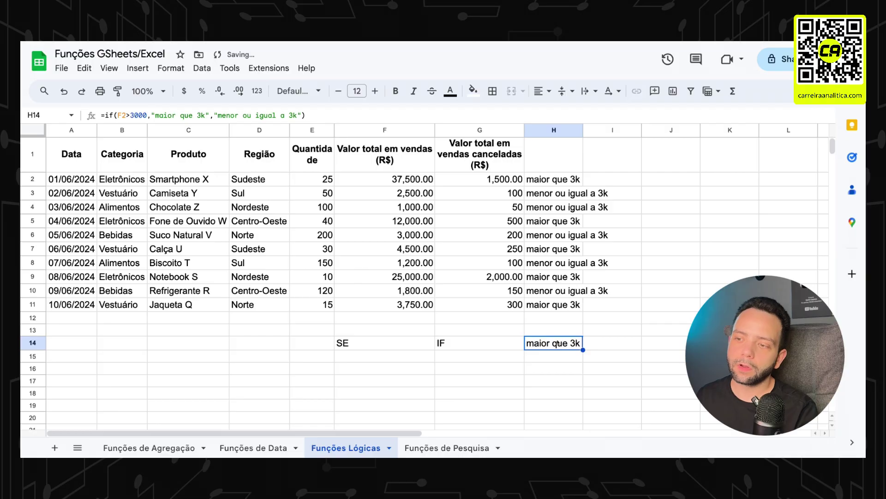
{"action": "left_click", "coordinate": [565, 185]}
{"action": "double_click", "coordinate": [561, 196]}
{"action": "left_click", "coordinate": [556, 210]}
{"action": "left_click", "coordinate": [551, 224]}
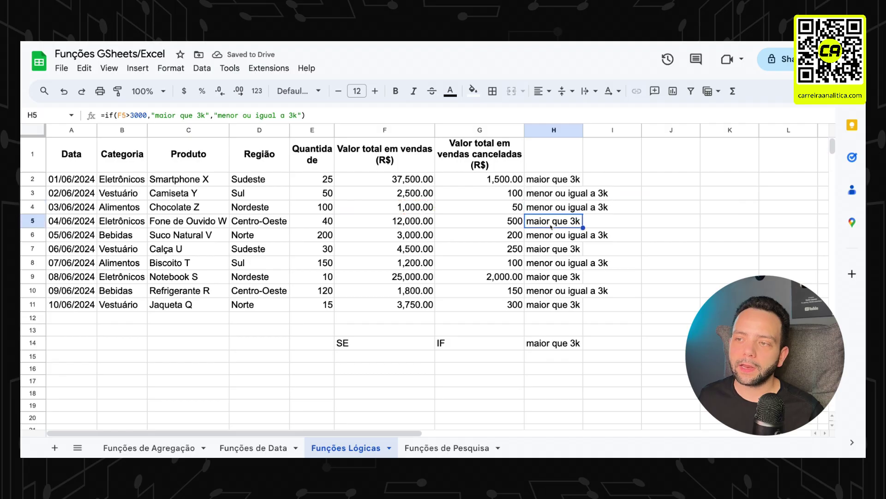
{"action": "double_click", "coordinate": [550, 224]}
{"action": "double_click", "coordinate": [545, 236]}
{"action": "left_click", "coordinate": [429, 236]}
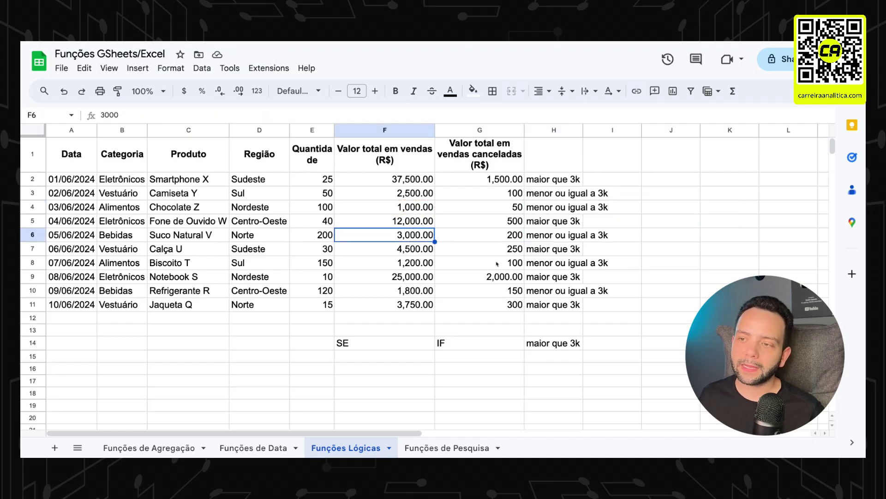
Label cell F15 as E and cell G15 as AND.
{"action": "left_click", "coordinate": [498, 263]}
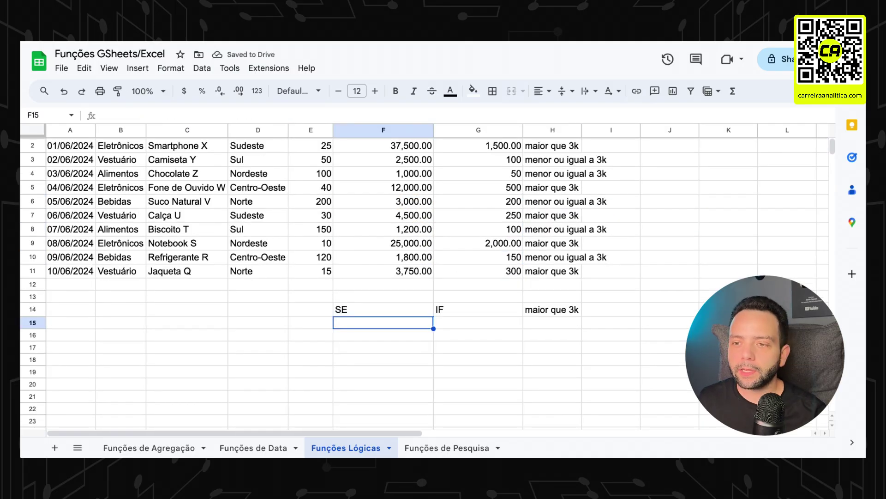
{"action": "type", "text": "E"}
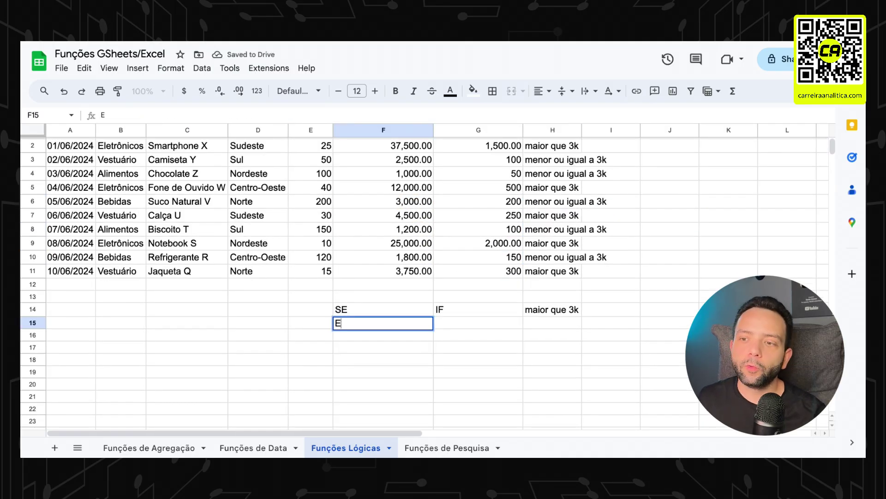
{"action": "key", "text": "Tab"}
{"action": "type", "text": "AND"}
{"action": "key", "text": "Return"}
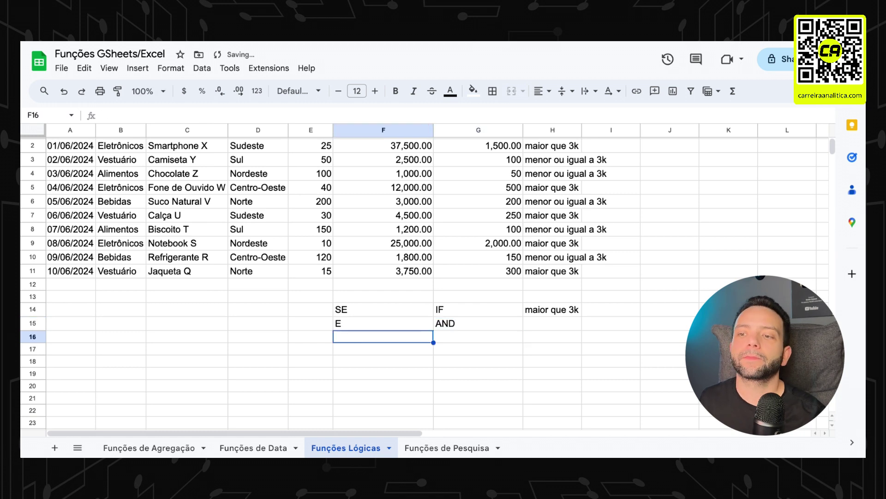
Label cell F16 as OU and cell G16 as OR.
{"action": "type", "text": "OU"}
{"action": "key", "text": "Tab"}
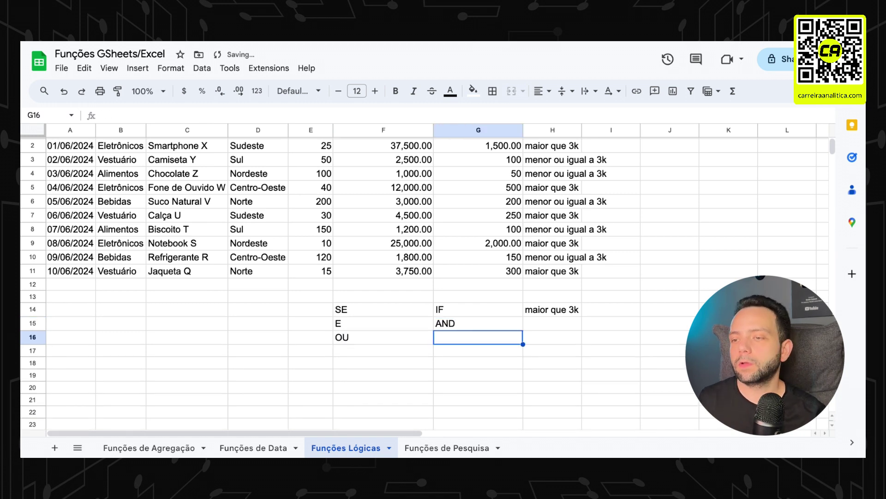
{"action": "type", "text": "OR"}
{"action": "key", "text": "Return"}
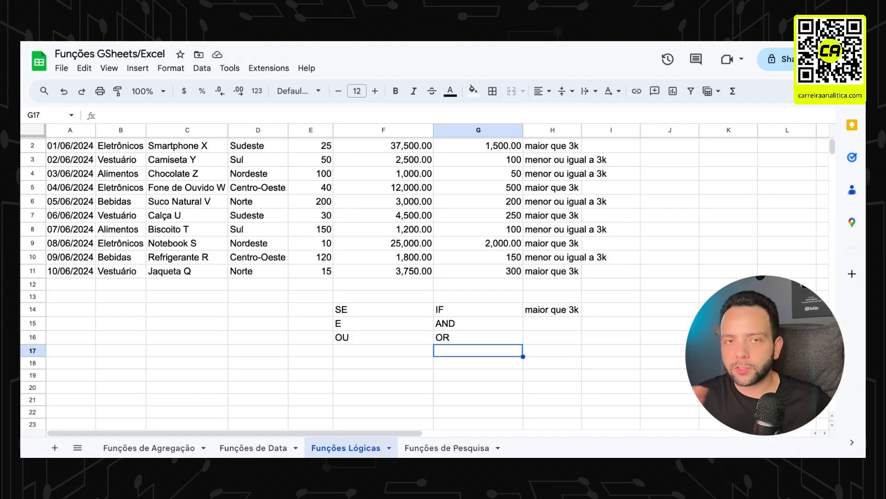
{"action": "left_click", "coordinate": [438, 310]}
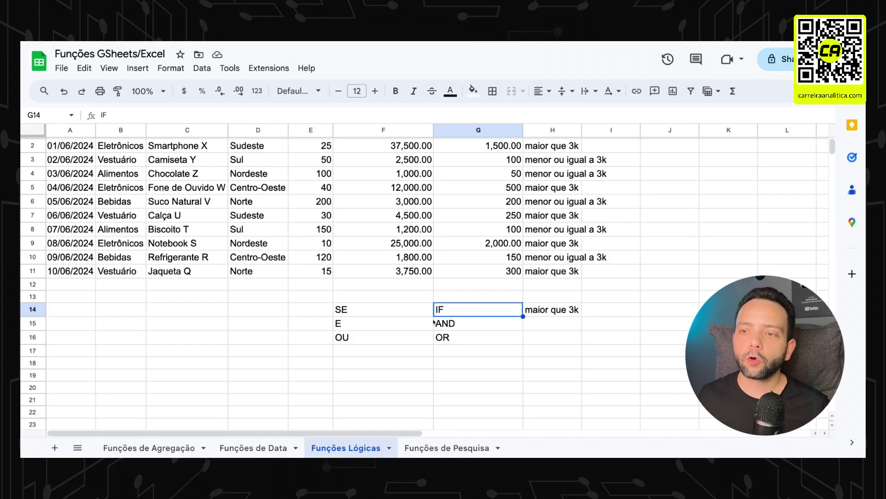
{"action": "left_click", "coordinate": [389, 328]}
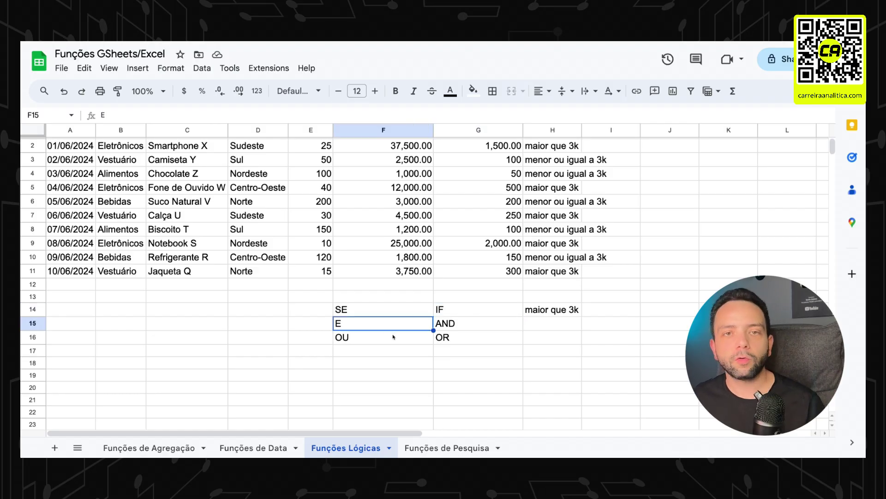
{"action": "left_click", "coordinate": [394, 338]}
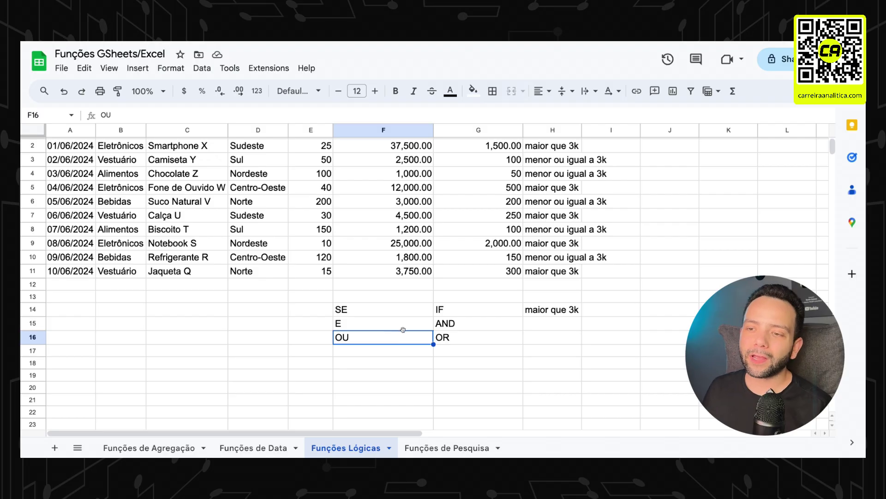
{"action": "left_click", "coordinate": [397, 327]}
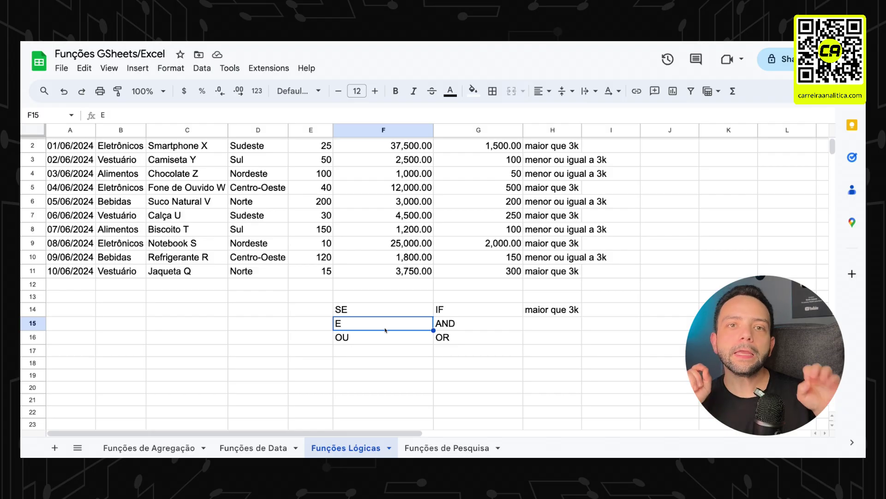
{"action": "left_click", "coordinate": [380, 338]}
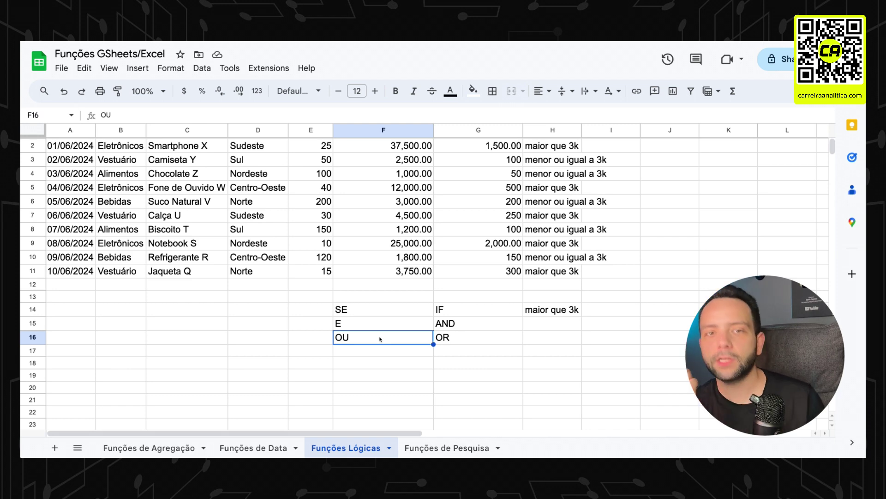
Add the header "Maior que 3000" in cell I1.
{"action": "scroll", "coordinate": [616, 175], "scroll_direction": "up", "scroll_amount": 1}
{"action": "left_click", "coordinate": [616, 175]}
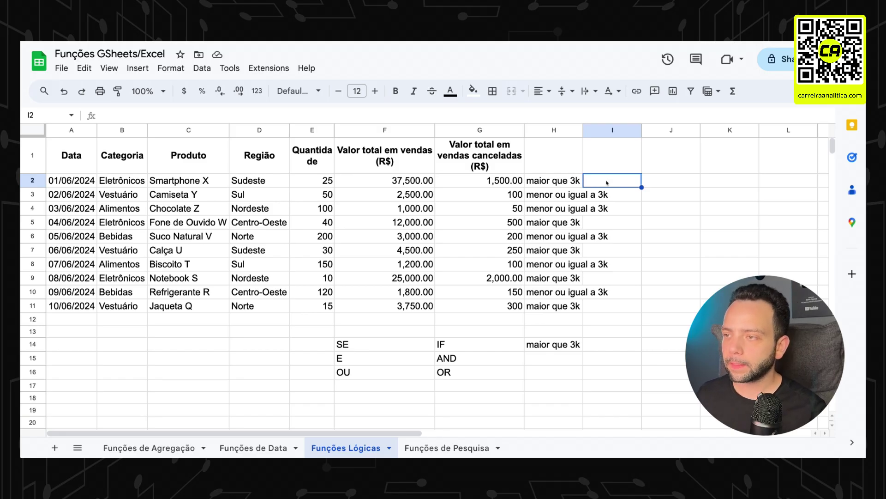
{"action": "key", "text": "Up"}
{"action": "type", "text": "Maior que 3000"}
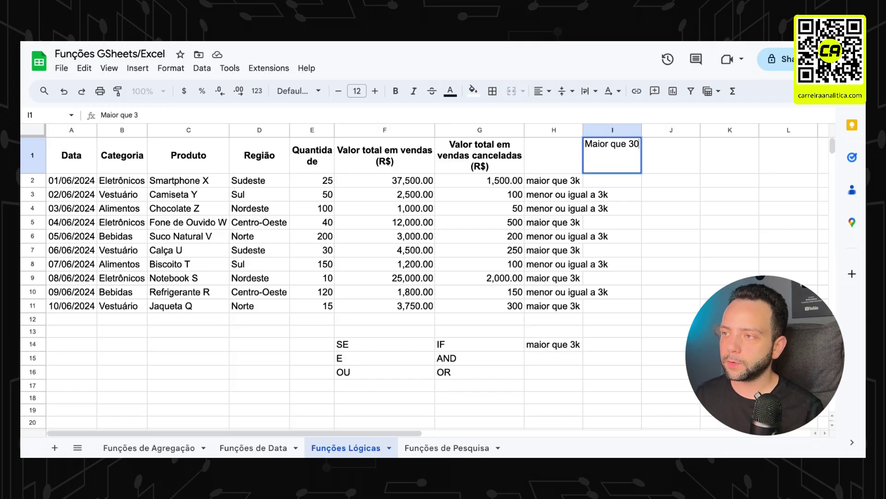
{"action": "key", "text": "Return"}
Enter the comparison =F2>3000 in I2 and fill it down through I11.
{"action": "type", "text": "="}
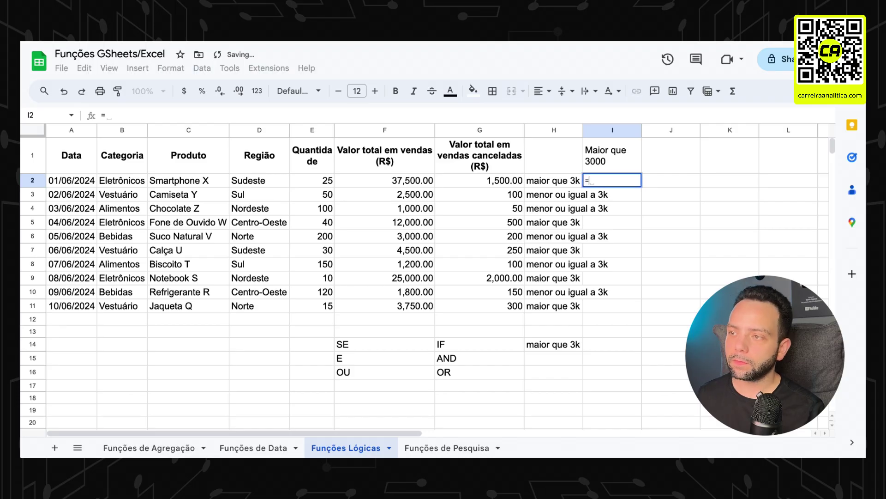
{"action": "left_click", "coordinate": [384, 185]}
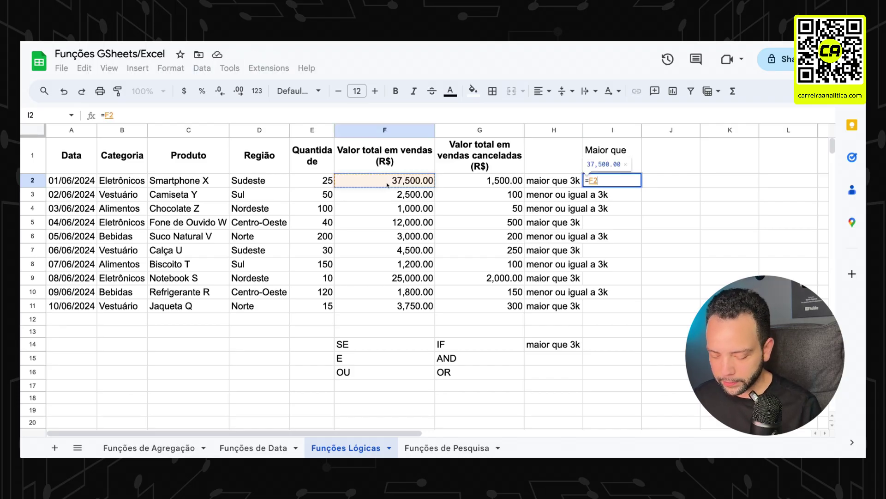
{"action": "type", "text": ">3000"}
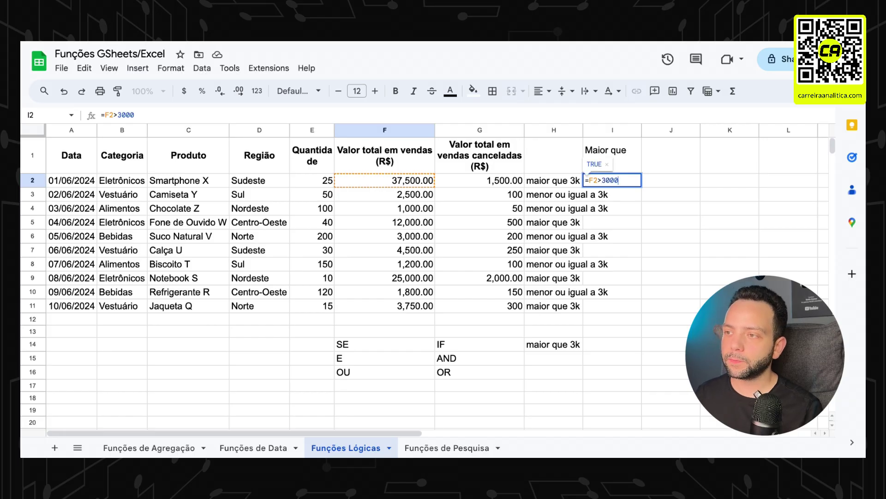
{"action": "key", "text": "Return"}
{"action": "key", "text": "Up"}
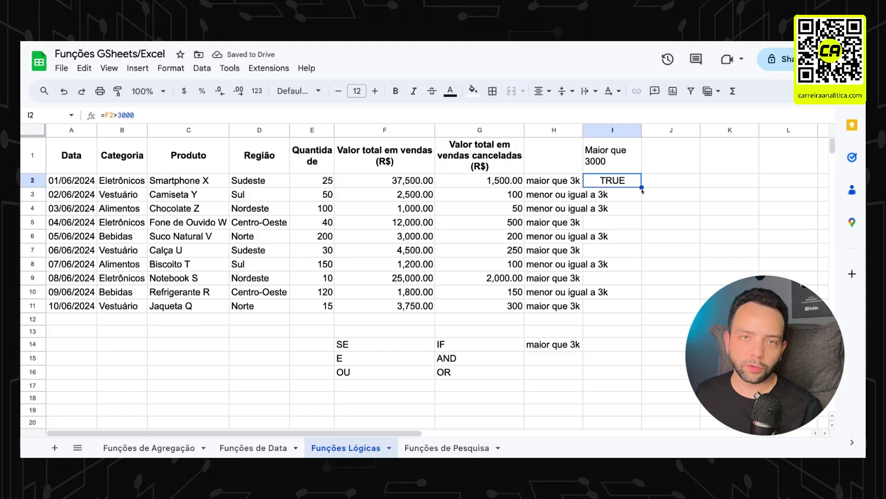
{"action": "left_click_drag", "start_coordinate": [642, 187], "coordinate": [639, 301]}
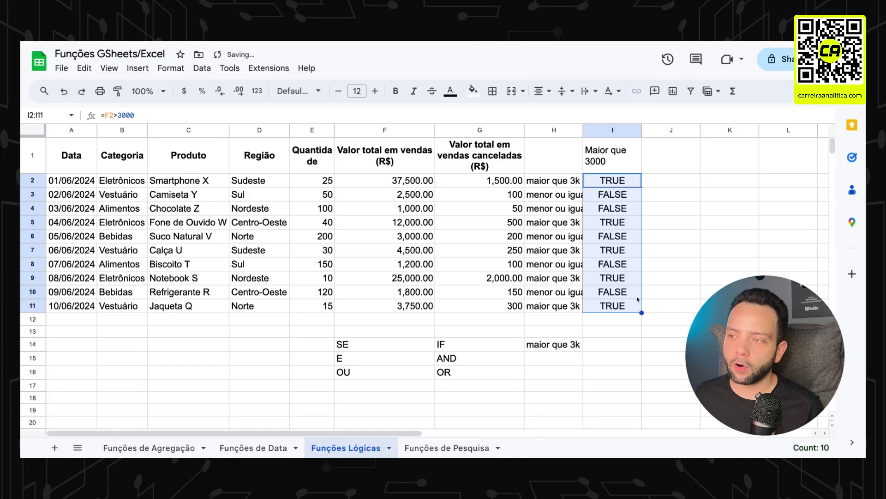
Add the header "Menor que 10000" in cell J1.
{"action": "left_click", "coordinate": [679, 169]}
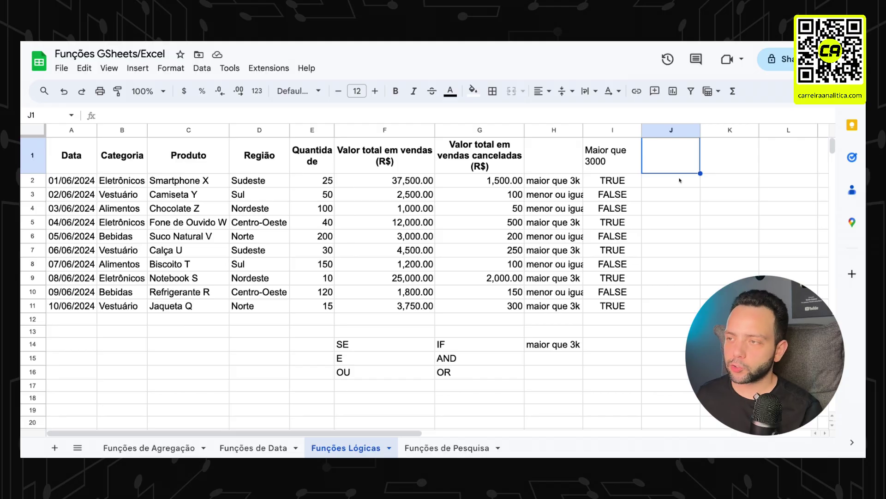
{"action": "type", "text": "Menor que 10"}
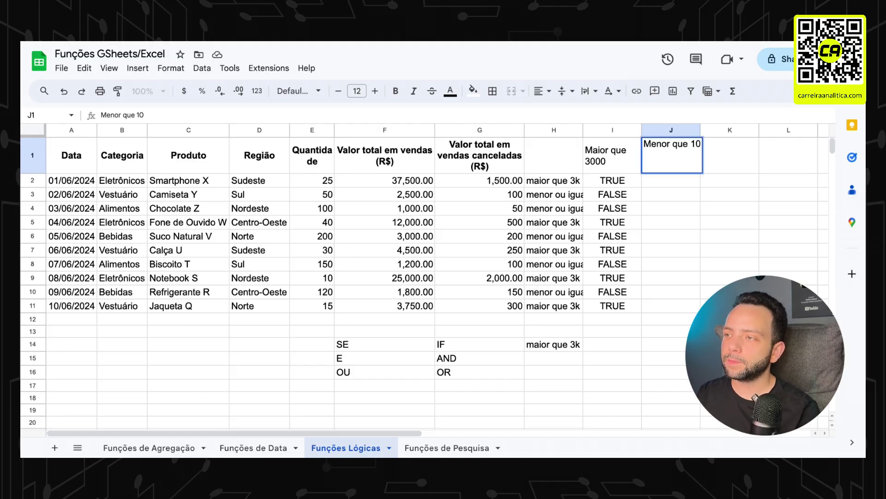
{"action": "type", "text": "000"}
{"action": "key", "text": "Return"}
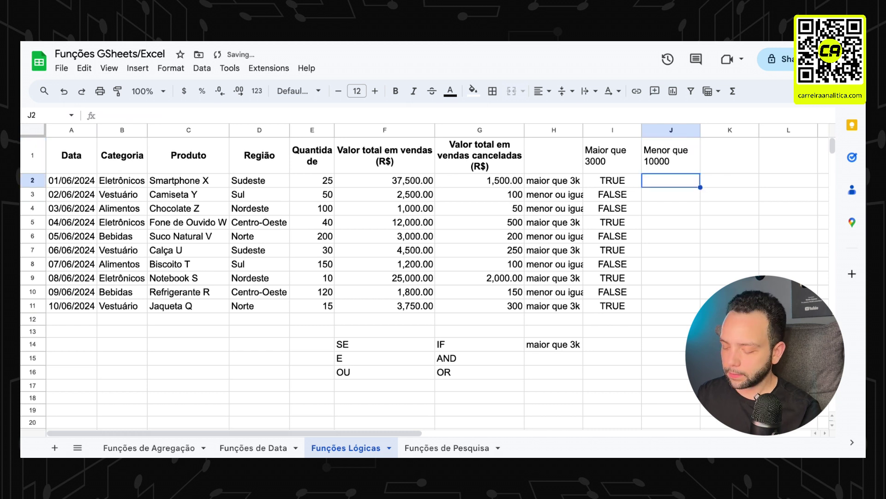
Enter the comparison =F2<10000 in J2 and fill it down through J11.
{"action": "type", "text": "="}
{"action": "left_click", "coordinate": [406, 180]}
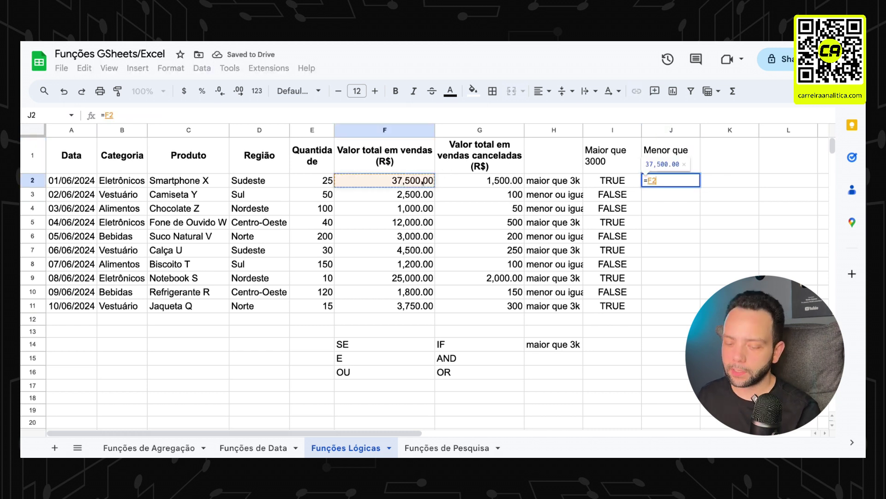
{"action": "type", "text": "<10000"}
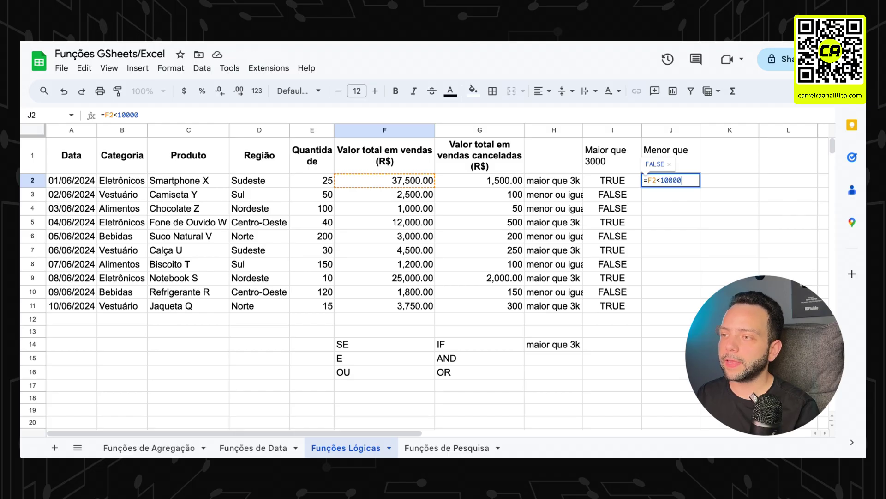
{"action": "key", "text": "Return"}
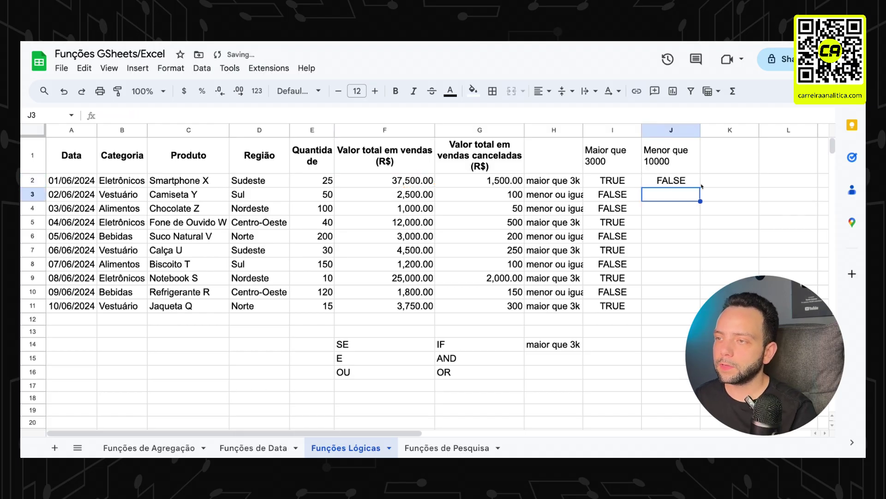
{"action": "key", "text": "ctrl+z"}
{"action": "key", "text": "ctrl+y"}
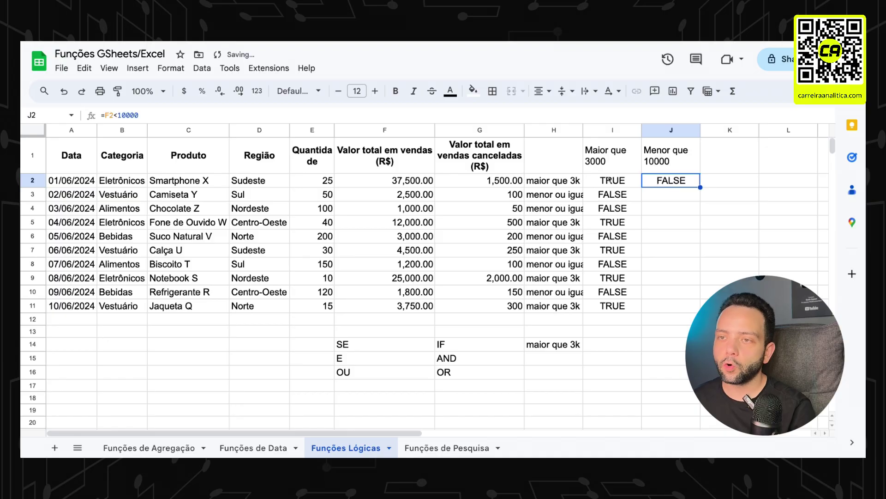
{"action": "left_click", "coordinate": [404, 181]}
{"action": "left_click", "coordinate": [689, 183]}
{"action": "left_click_drag", "start_coordinate": [701, 187], "coordinate": [696, 310]}
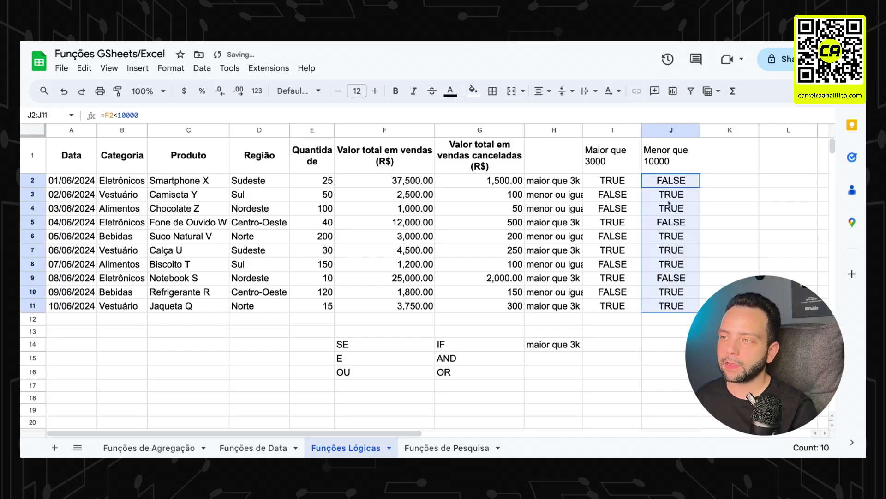
Add the header "E / AND" in cell K1 and the header "OU /OR" in cell L1.
{"action": "key", "text": "Down"}
{"action": "left_click", "coordinate": [357, 363]}
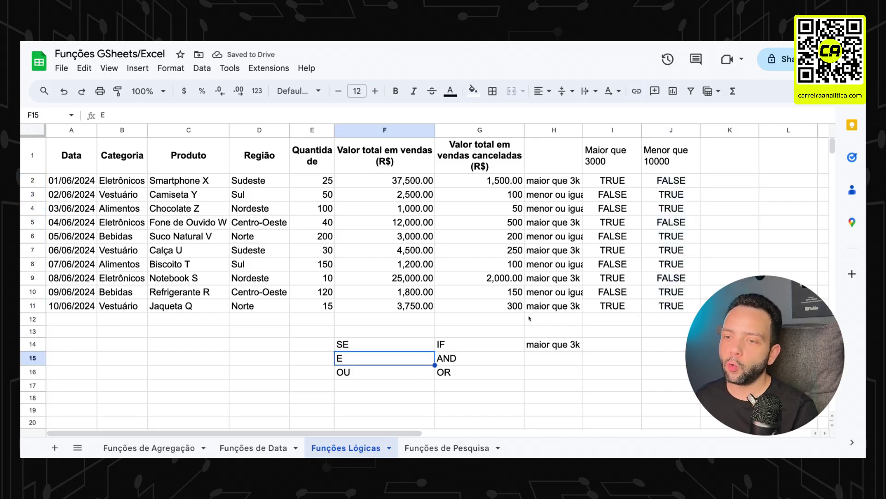
{"action": "left_click", "coordinate": [742, 163]}
{"action": "type", "text": "E"}
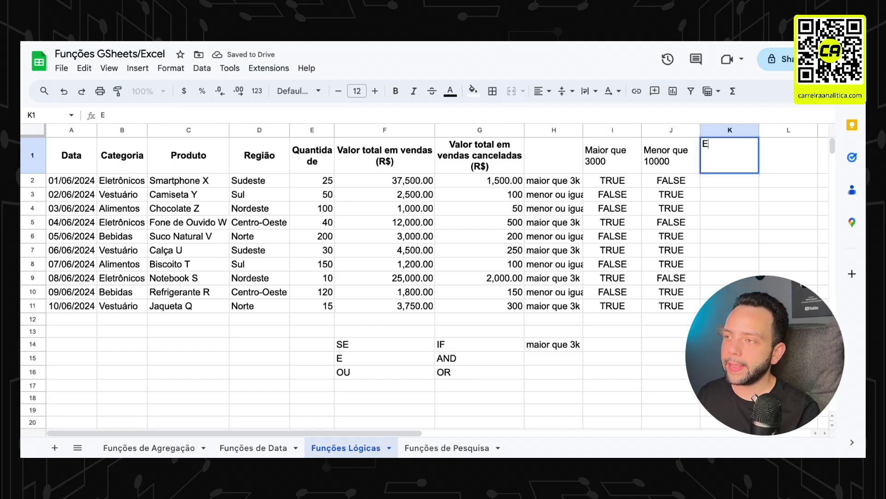
{"action": "type", "text": " / AND"}
{"action": "key", "text": "Return"}
{"action": "key", "text": "Up"}
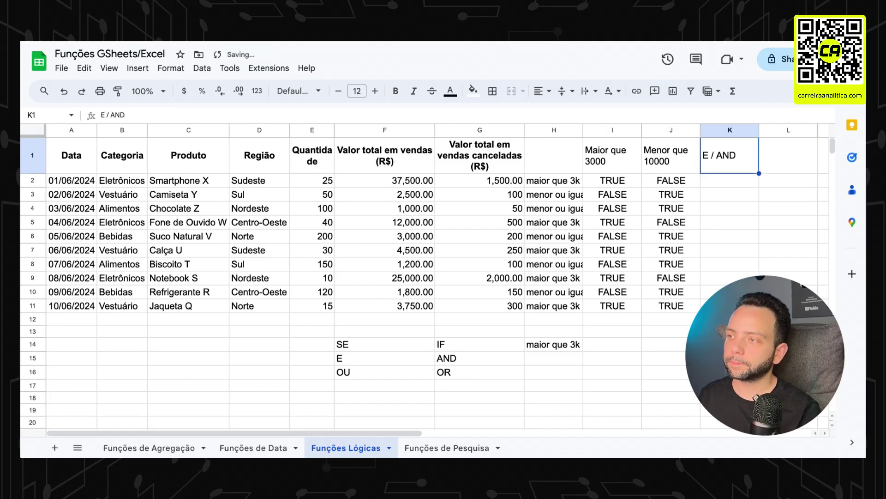
{"action": "key", "text": "Right"}
{"action": "type", "text": "OU"}
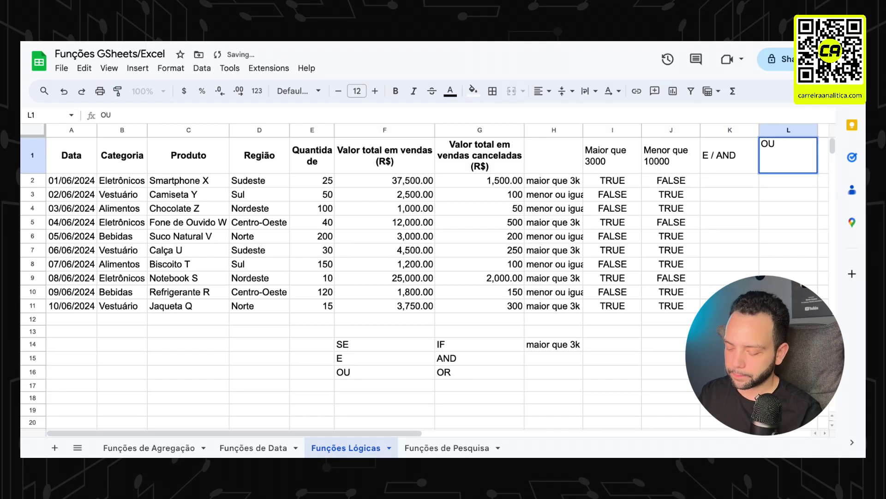
{"action": "type", "text": " /OR"}
{"action": "key", "text": "Return"}
Enter an AND formula in K2 that tests the two comparison results in I2 and J2.
{"action": "scroll", "coordinate": [693, 187], "scroll_direction": "right", "scroll_amount": 5}
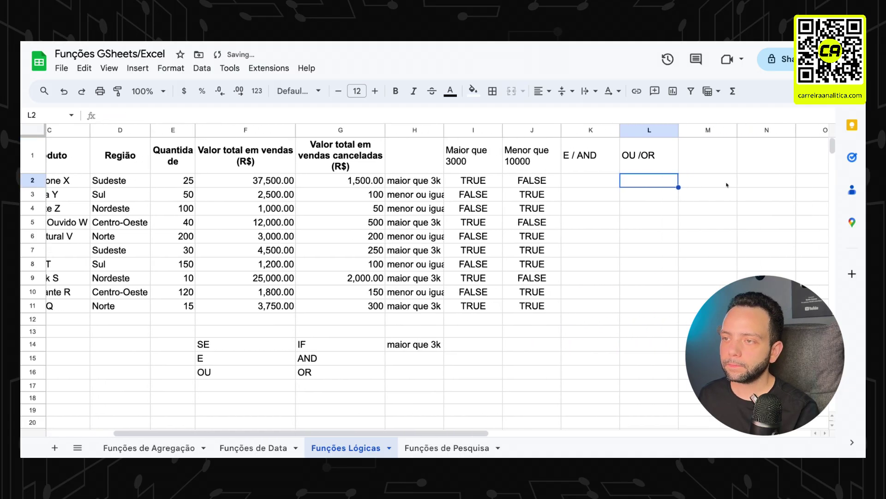
{"action": "scroll", "coordinate": [661, 189], "scroll_direction": "right", "scroll_amount": 1}
{"action": "left_click", "coordinate": [452, 182]}
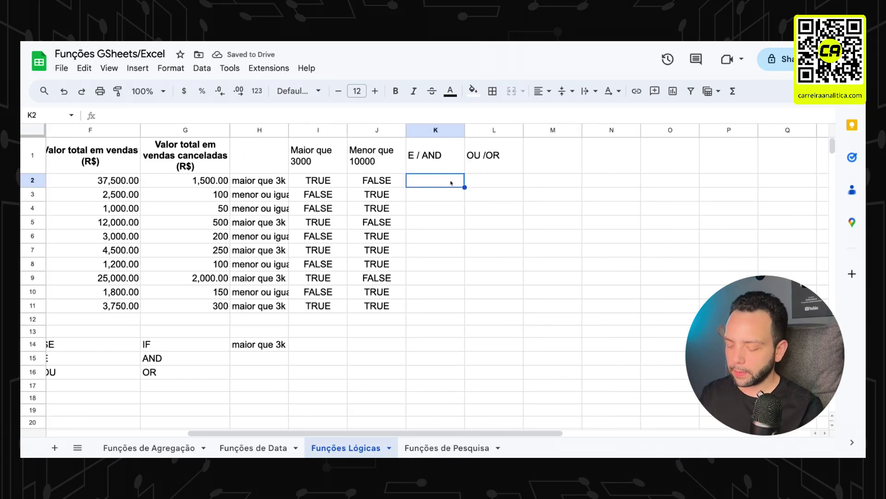
{"action": "type", "text": "="}
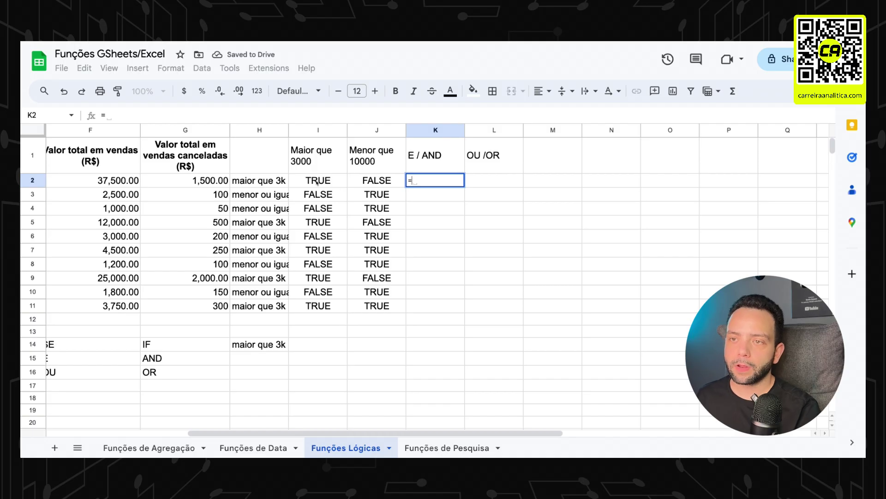
{"action": "type", "text": "AND("}
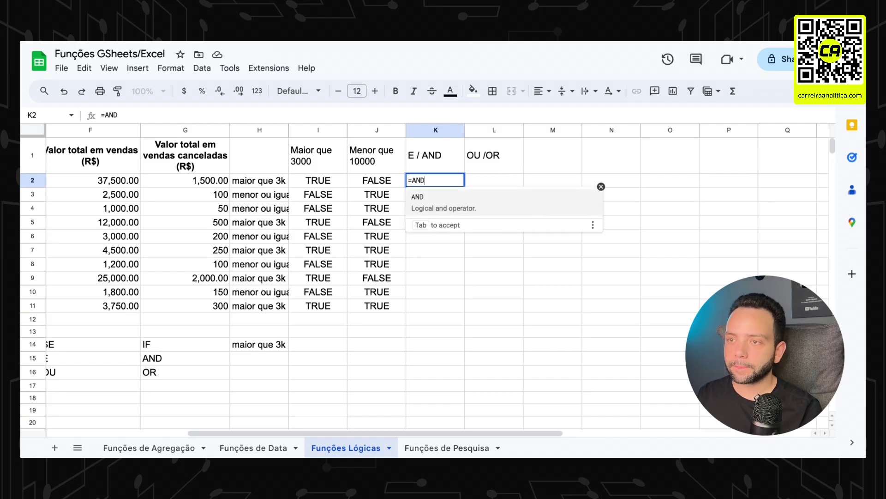
{"action": "left_click", "coordinate": [321, 181]}
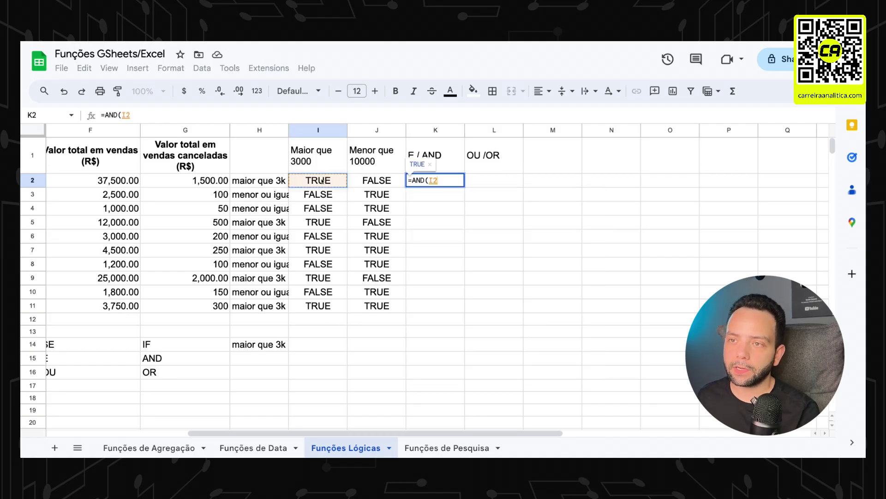
{"action": "type", "text": ","}
{"action": "left_click", "coordinate": [377, 183]}
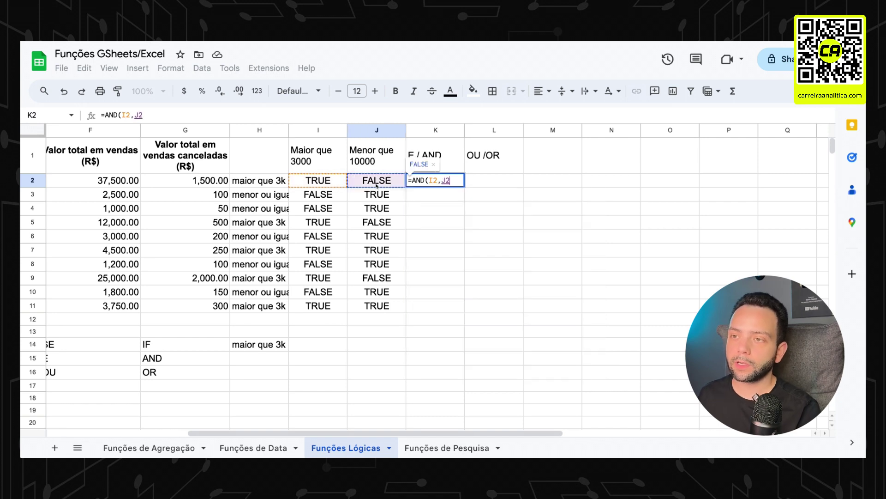
{"action": "key", "text": "Return"}
Enter an OR formula in L2 that tests the two comparison results in I2 and J2.
{"action": "left_click", "coordinate": [501, 180]}
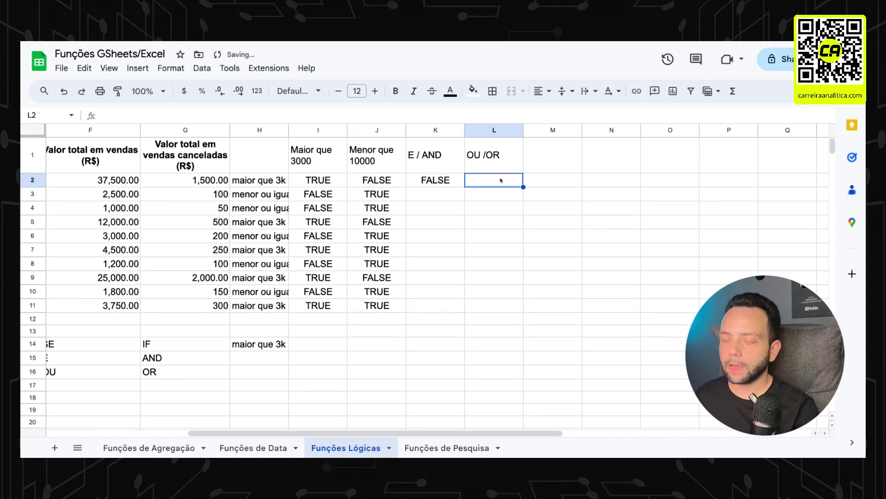
{"action": "type", "text": "=OR("}
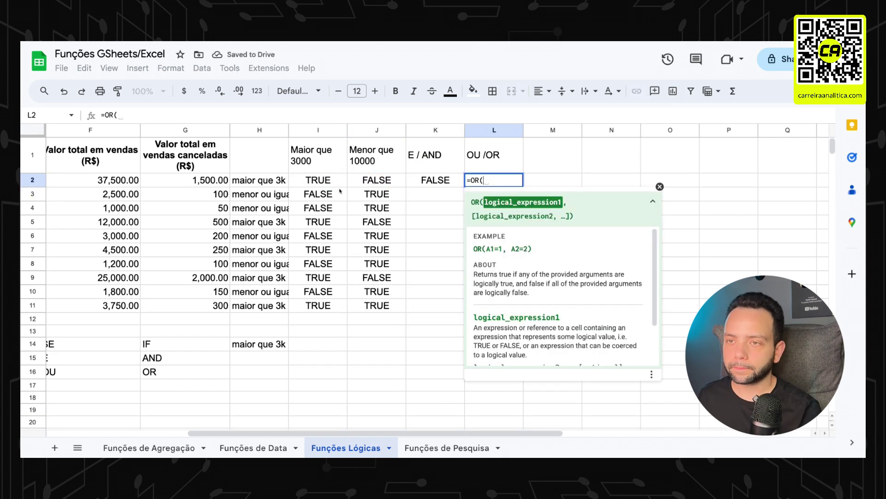
{"action": "left_click", "coordinate": [339, 184]}
{"action": "type", "text": ","}
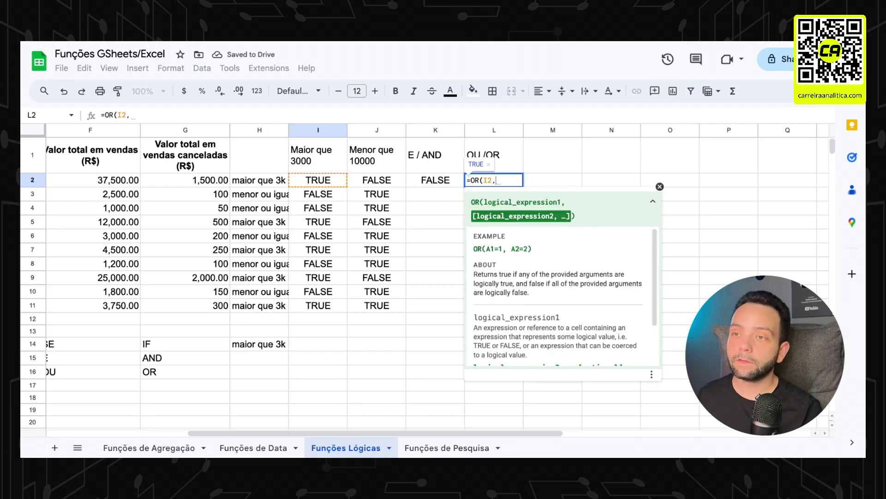
{"action": "left_click", "coordinate": [384, 184]}
{"action": "key", "text": "Return"}
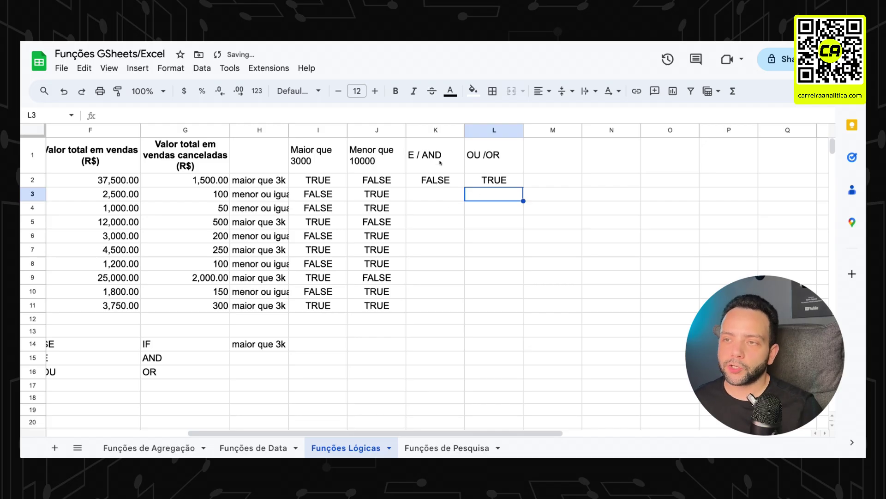
Compare the AND and OR results in K2 and L2 with the two comparison results in I2 and J2.
{"action": "left_click", "coordinate": [439, 183]}
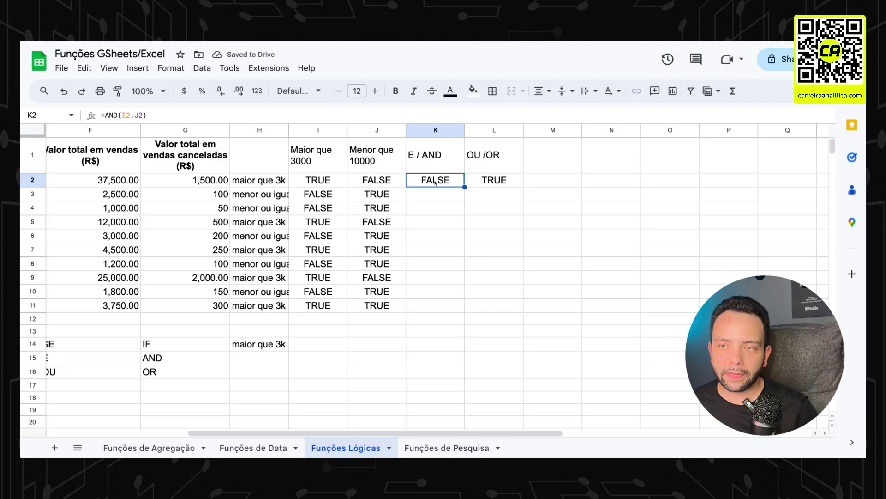
{"action": "left_click", "coordinate": [319, 182]}
{"action": "left_click", "coordinate": [375, 182]}
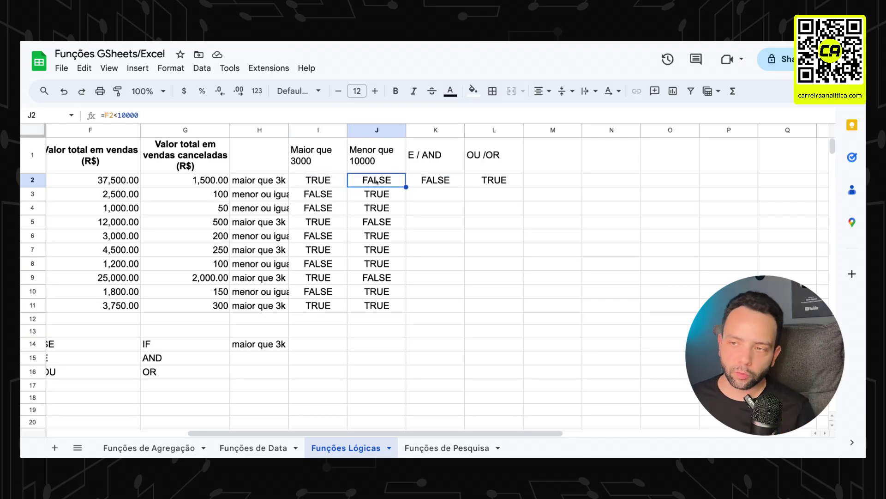
{"action": "left_click", "coordinate": [494, 185]}
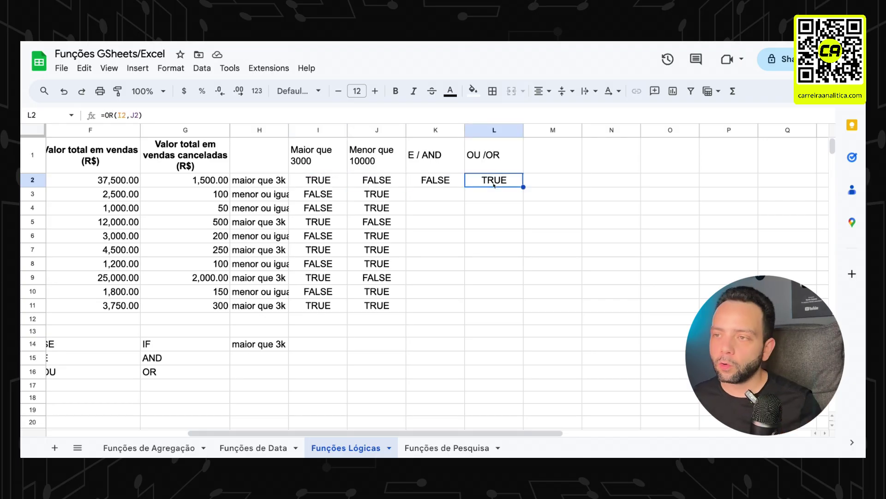
{"action": "left_click", "coordinate": [316, 182]}
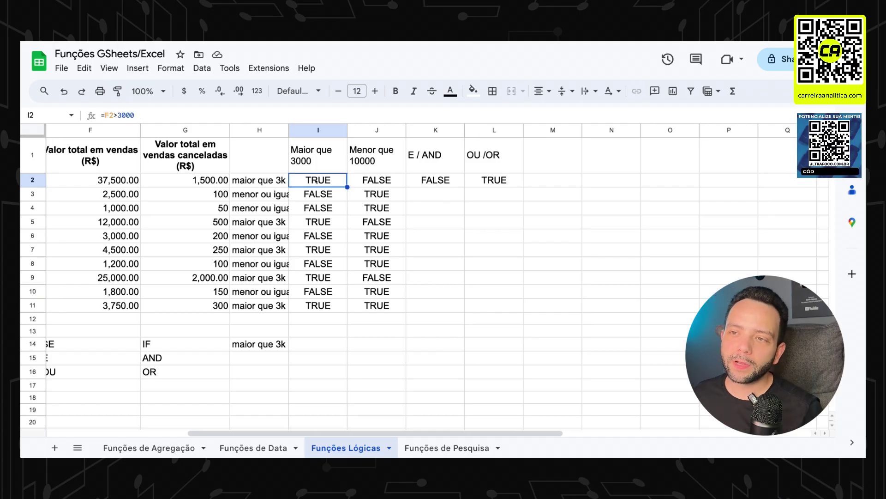
{"action": "left_click", "coordinate": [385, 185]}
{"action": "left_click", "coordinate": [427, 181]}
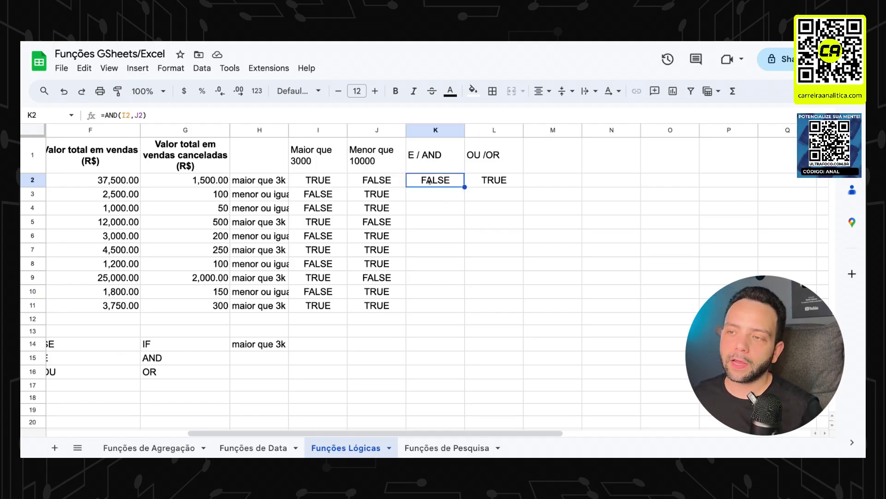
{"action": "left_click", "coordinate": [312, 180]}
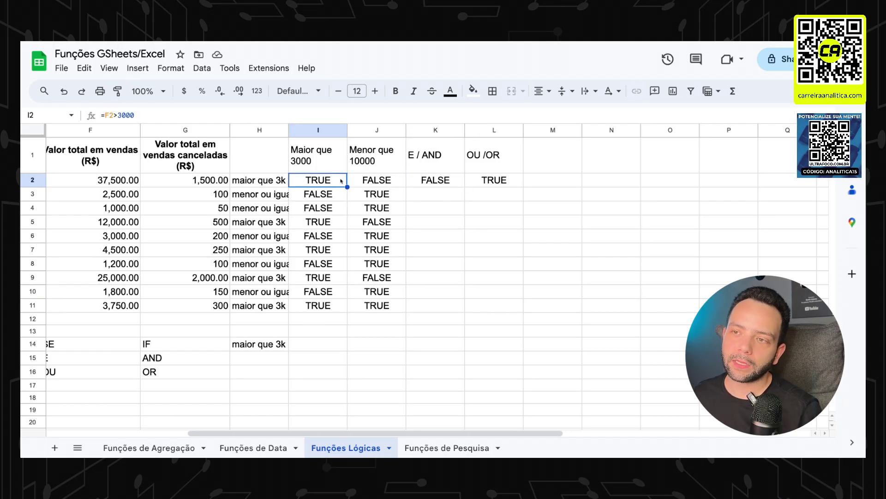
{"action": "left_click", "coordinate": [375, 184]}
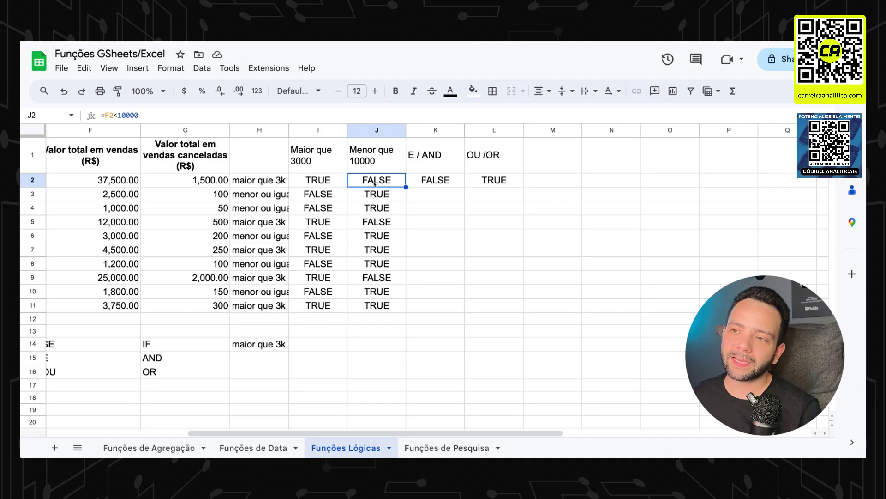
{"action": "left_click", "coordinate": [477, 183]}
{"action": "left_click_drag", "start_coordinate": [497, 164], "coordinate": [494, 182]}
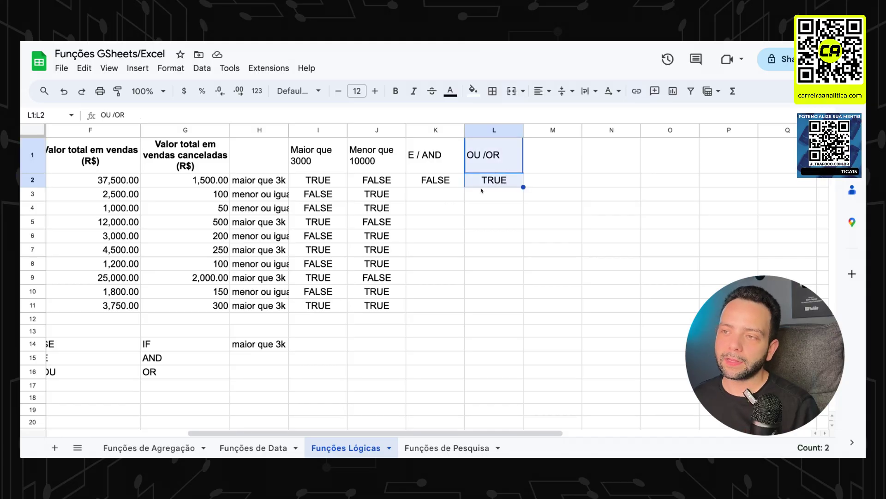
{"action": "left_click", "coordinate": [322, 180]}
Fill the AND and OR formulas from K2:L2 down through row 11.
{"action": "left_click_drag", "start_coordinate": [416, 183], "coordinate": [506, 304]}
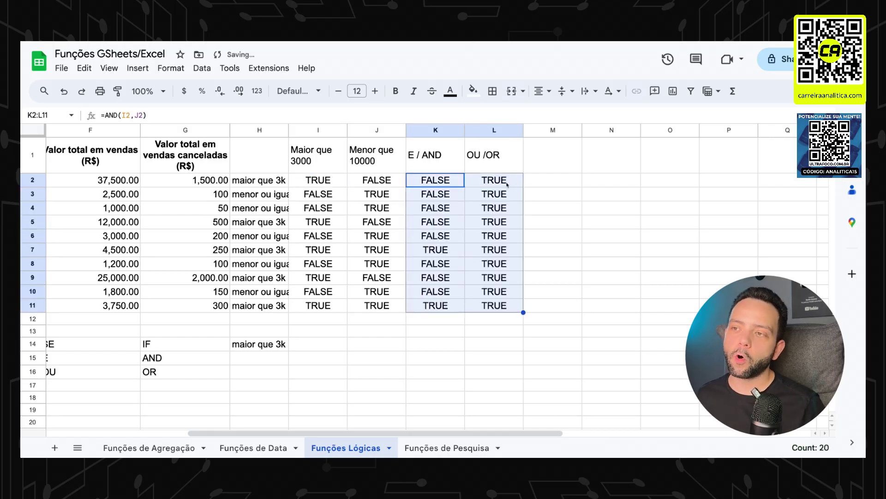
{"action": "left_click_drag", "start_coordinate": [507, 184], "coordinate": [506, 313]}
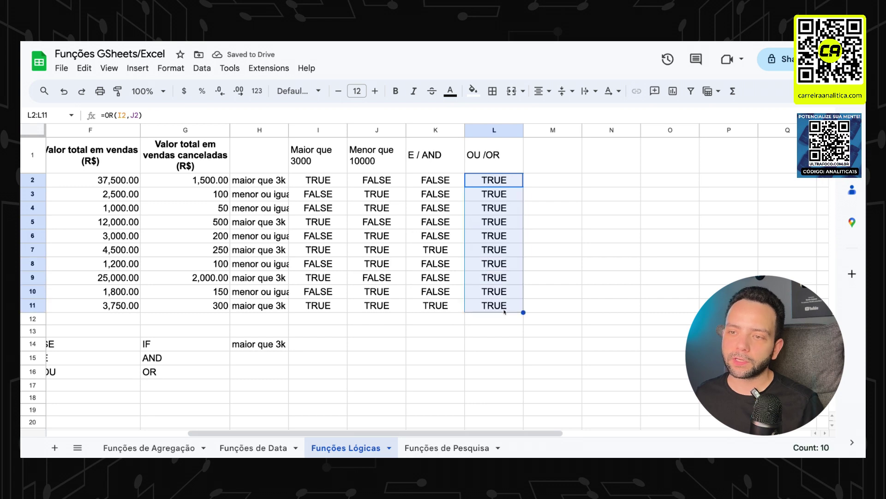
{"action": "scroll", "coordinate": [506, 304], "scroll_direction": "left", "scroll_amount": 2}
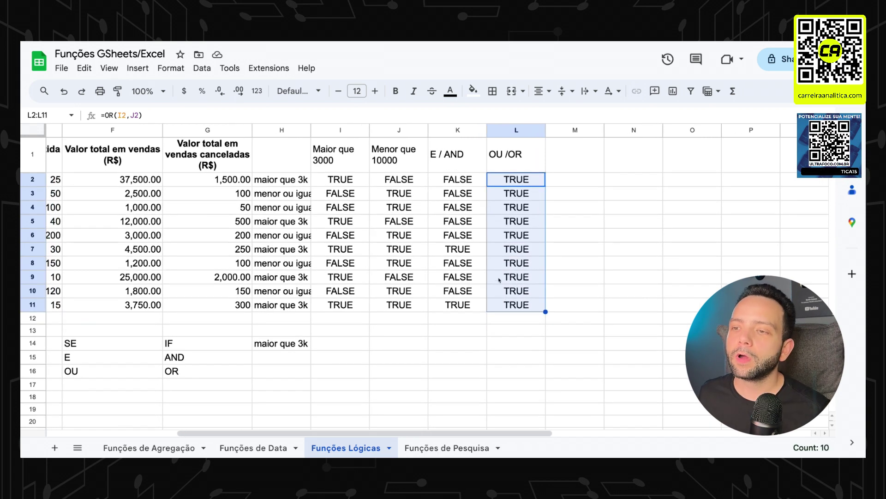
{"action": "scroll", "coordinate": [489, 291], "scroll_direction": "down", "scroll_amount": 1}
{"action": "scroll", "coordinate": [475, 283], "scroll_direction": "up", "scroll_amount": 1}
{"action": "scroll", "coordinate": [490, 284], "scroll_direction": "left", "scroll_amount": 5}
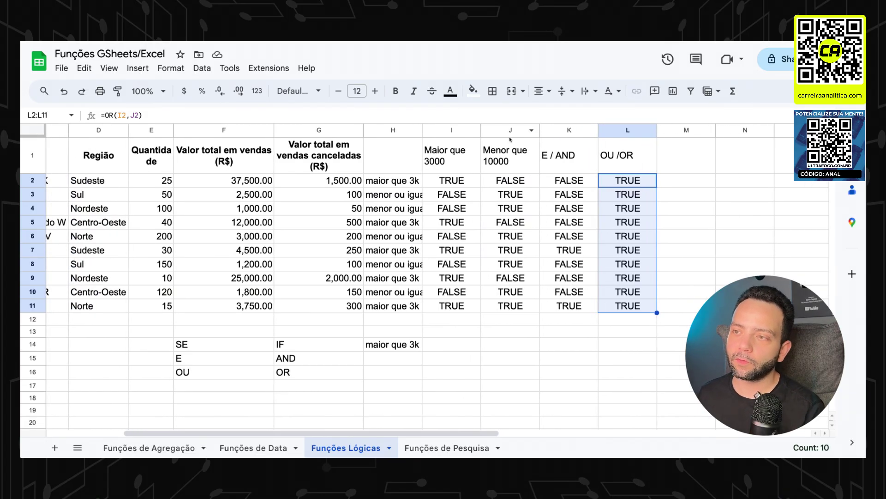
{"action": "left_click_drag", "start_coordinate": [510, 157], "coordinate": [445, 157]}
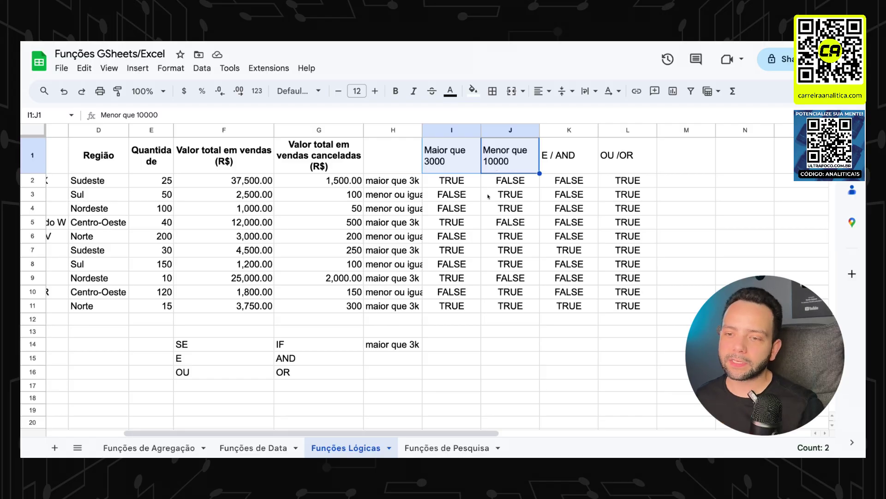
Switch to the Funções de Pesquisa sheet and enter the label "PROCV" in cell G14.
{"action": "scroll", "coordinate": [485, 205], "scroll_direction": "left", "scroll_amount": 5}
{"action": "left_click", "coordinate": [447, 448]}
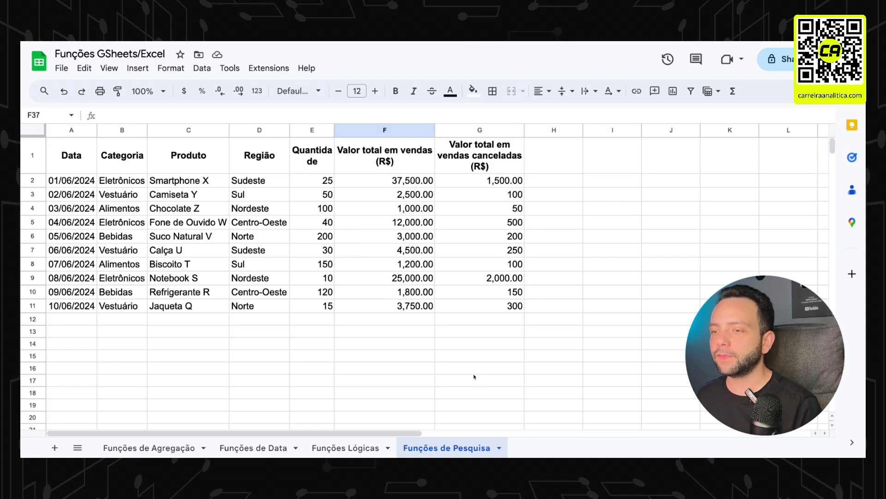
{"action": "left_click", "coordinate": [476, 347]}
{"action": "type", "text": "vloo"}
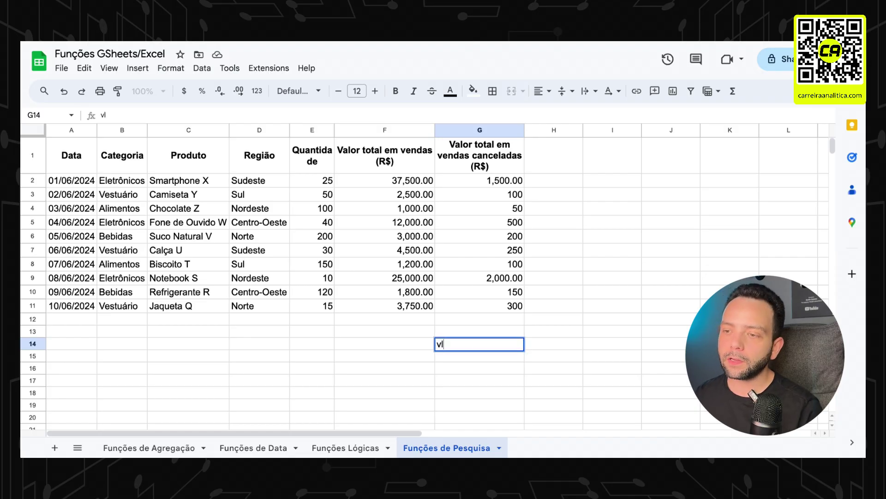
{"action": "key", "text": "BackSpace"}
{"action": "key", "text": "BackSpace"}
{"action": "key", "text": "BackSpace"}
{"action": "key", "text": "BackSpace"}
{"action": "type", "text": "PROCV"}
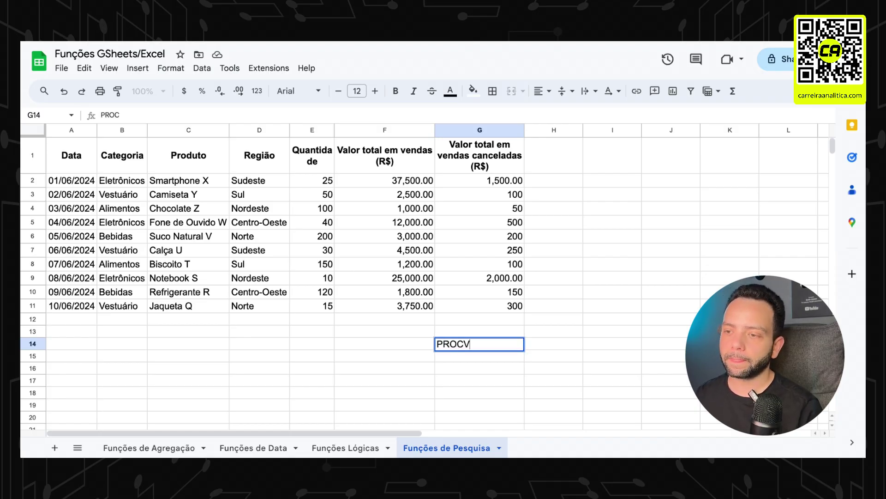
{"action": "key", "text": "Return"}
Enter the label "VLOOKUP" in cell H14, beside the PROCV label.
{"action": "key", "text": "Right"}
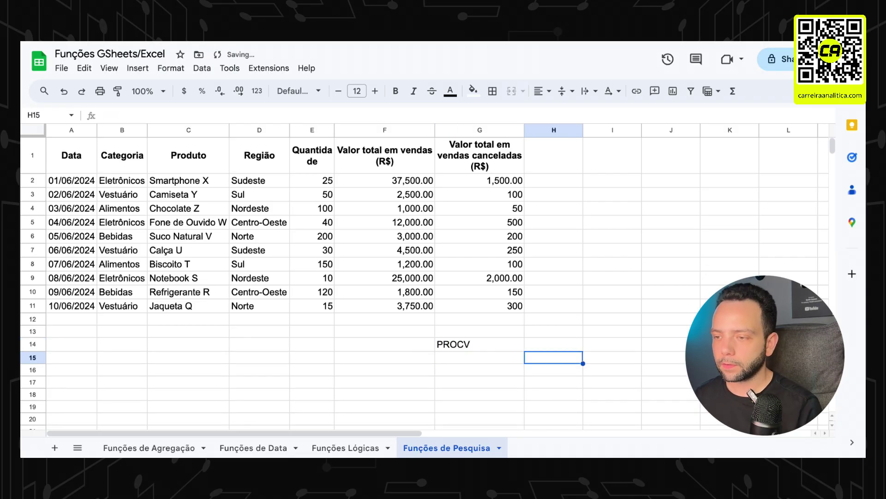
{"action": "key", "text": "Up"}
{"action": "type", "text": "VLOOKUP"}
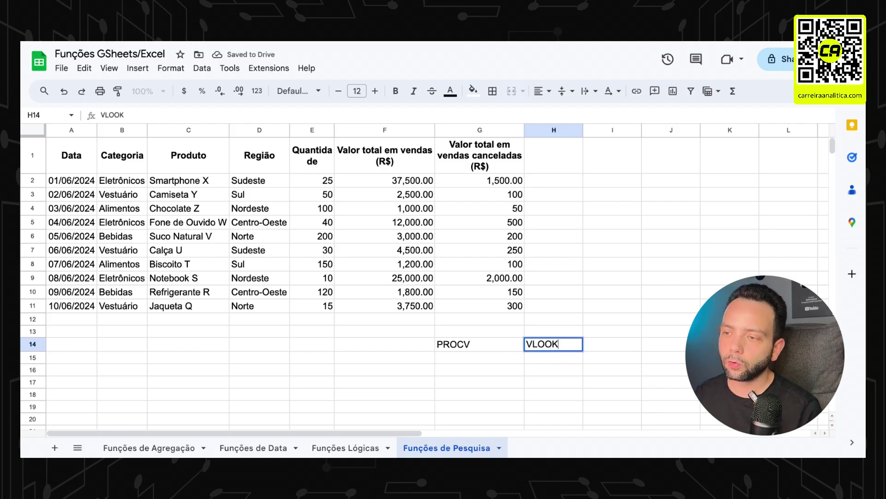
{"action": "key", "text": "Return"}
Examine the product, total sales and cancelled sales columns of the table as lookup key and return values.
{"action": "key", "text": "Up"}
{"action": "key", "text": "Up"}
{"action": "key", "text": "Up"}
{"action": "key", "text": "Right"}
{"action": "key", "text": "Up"}
{"action": "key", "text": "Up"}
{"action": "key", "text": "Up"}
{"action": "key", "text": "Right"}
{"action": "key", "text": "Up"}
{"action": "key", "text": "Up"}
{"action": "key", "text": "Up"}
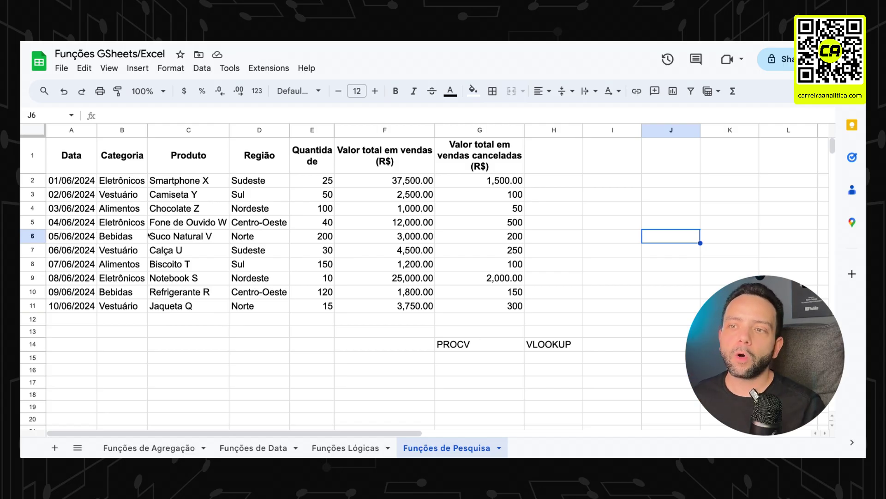
{"action": "left_click", "coordinate": [416, 185]}
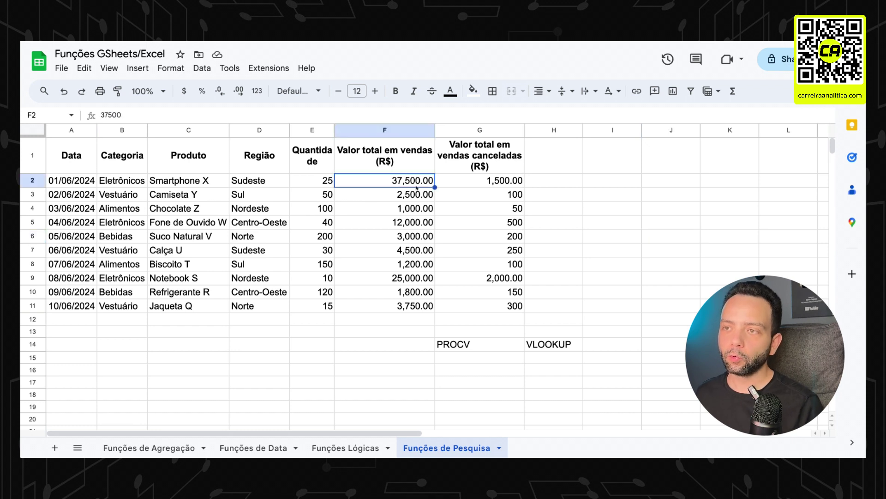
{"action": "left_click", "coordinate": [484, 162]}
{"action": "left_click", "coordinate": [412, 176]}
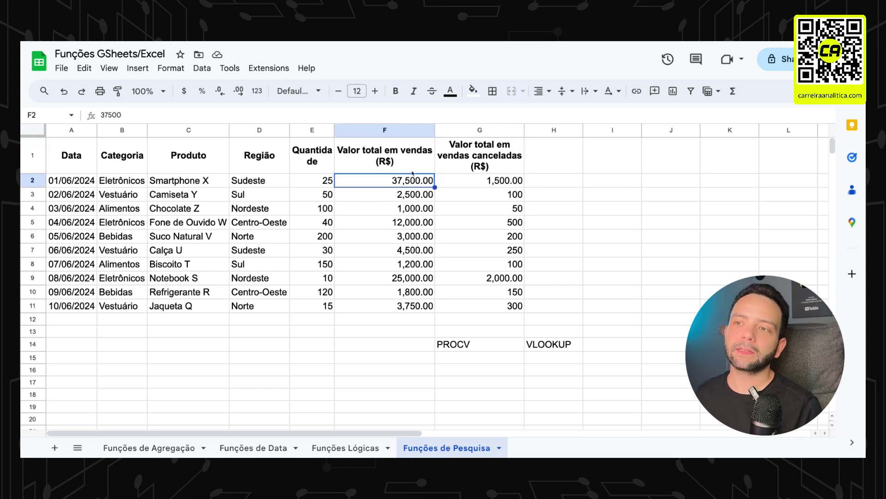
{"action": "left_click", "coordinate": [211, 182]}
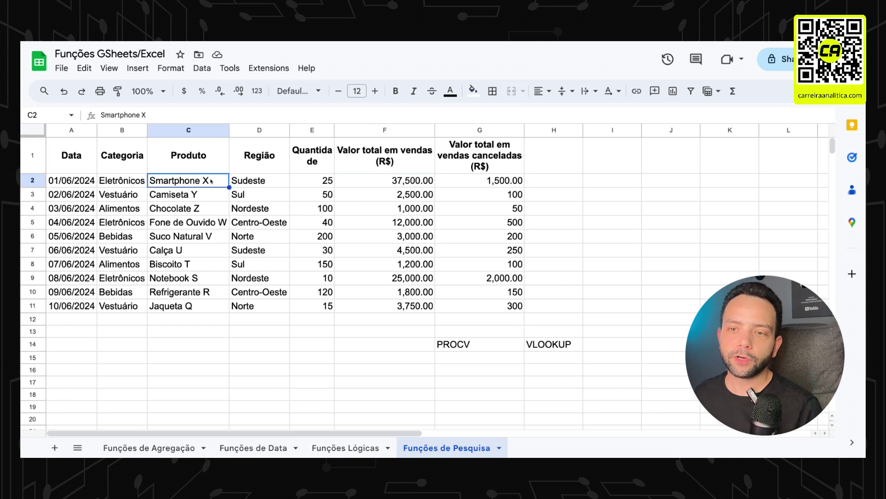
{"action": "left_click", "coordinate": [637, 199]}
Enter =VLOOKUP(C2,C1:G11,5,FALSE) in cell I14 to look up Smartphone X's cancelled sales.
{"action": "left_click", "coordinate": [612, 345]}
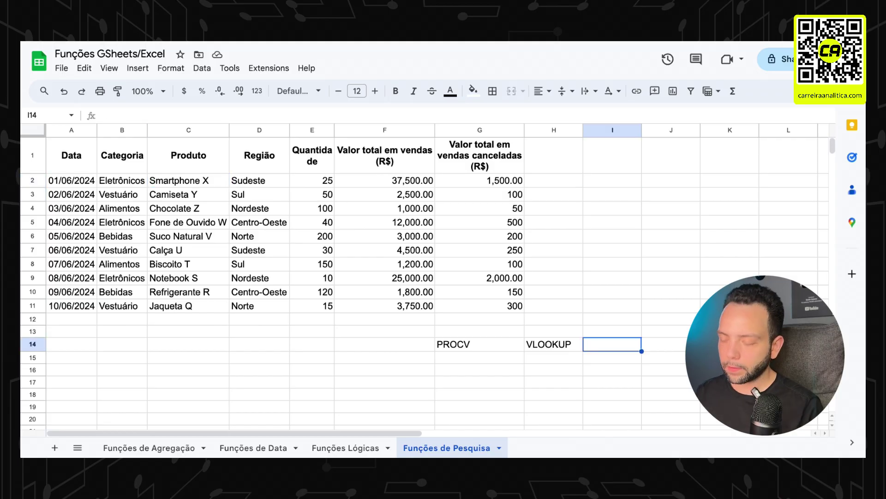
{"action": "type", "text": "=V"}
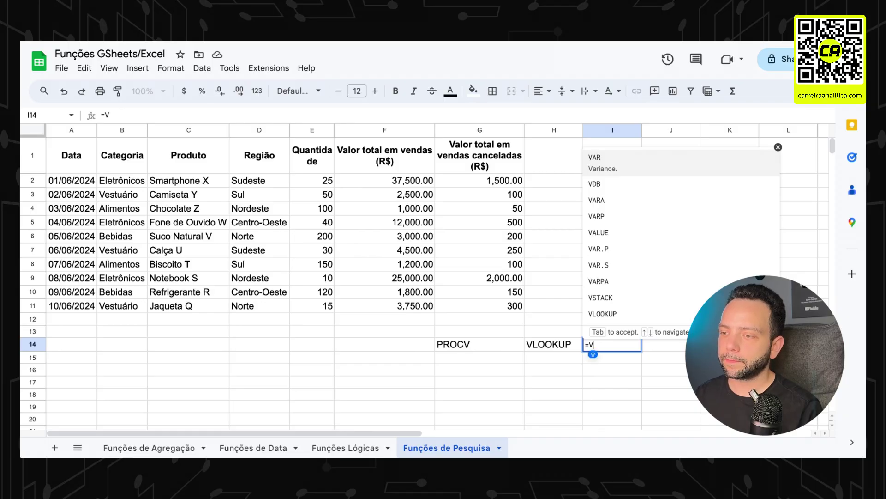
{"action": "type", "text": "LOOKUP("}
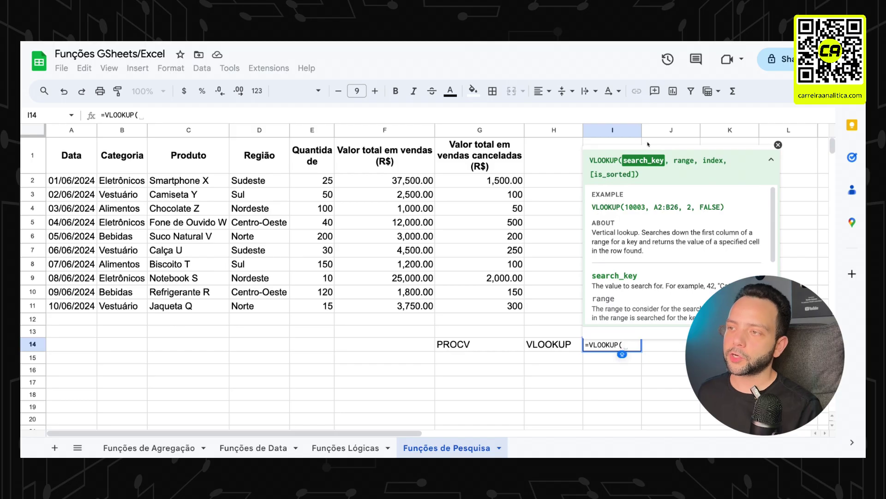
{"action": "left_click", "coordinate": [198, 182]}
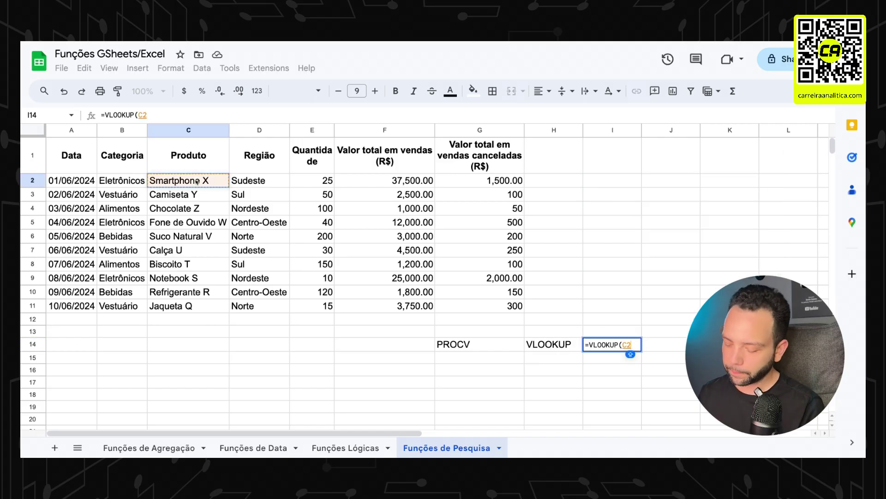
{"action": "type", "text": ","}
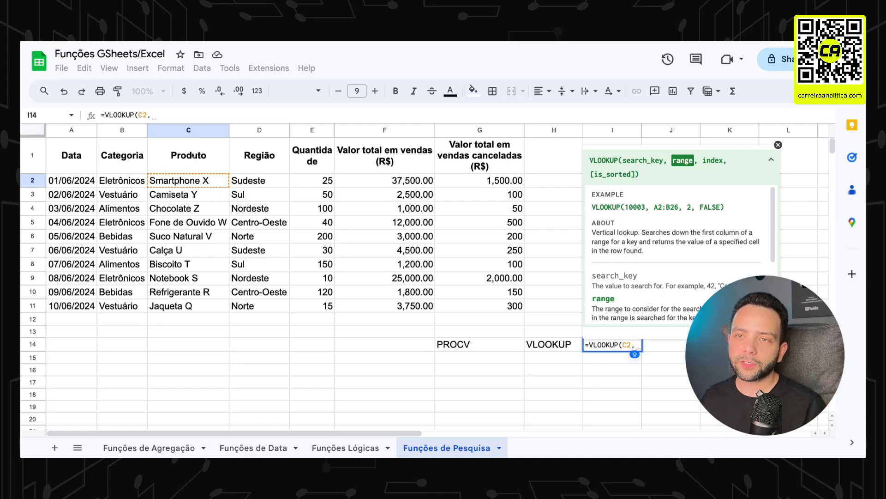
{"action": "left_click_drag", "start_coordinate": [193, 155], "coordinate": [473, 309]}
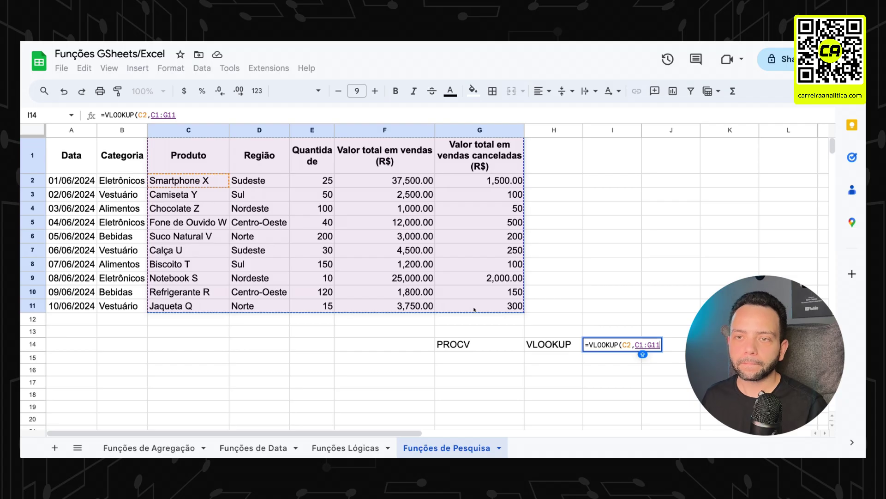
{"action": "type", "text": ",5,FALSE"}
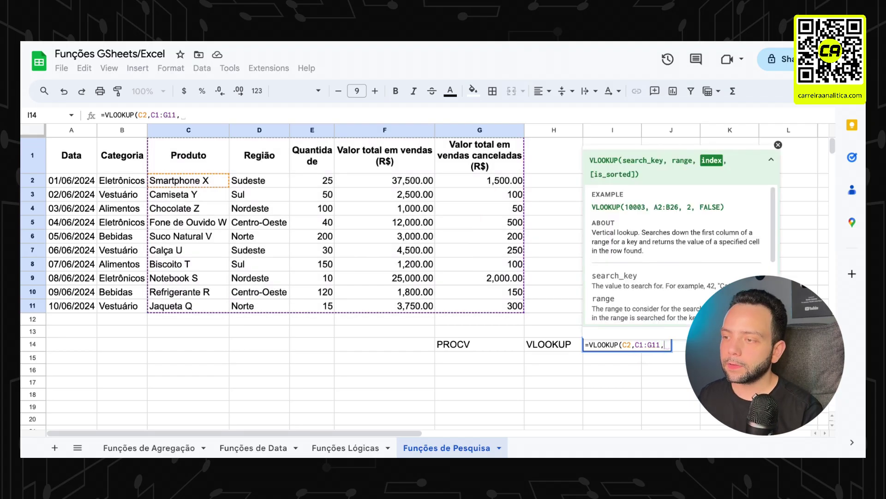
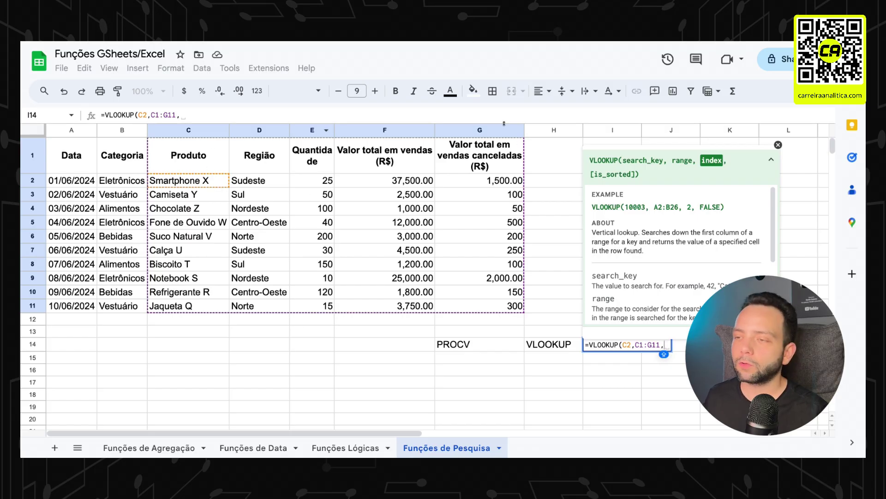
{"action": "type", "text": "5,"}
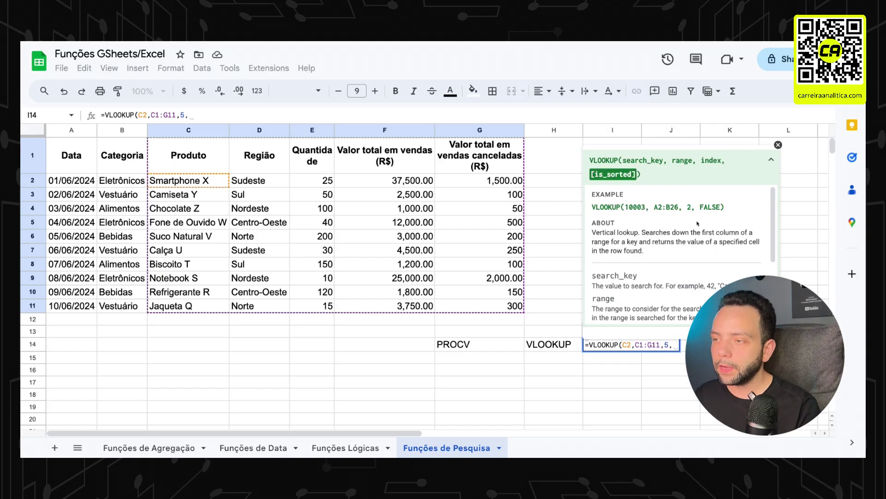
{"action": "type", "text": "FALSE"}
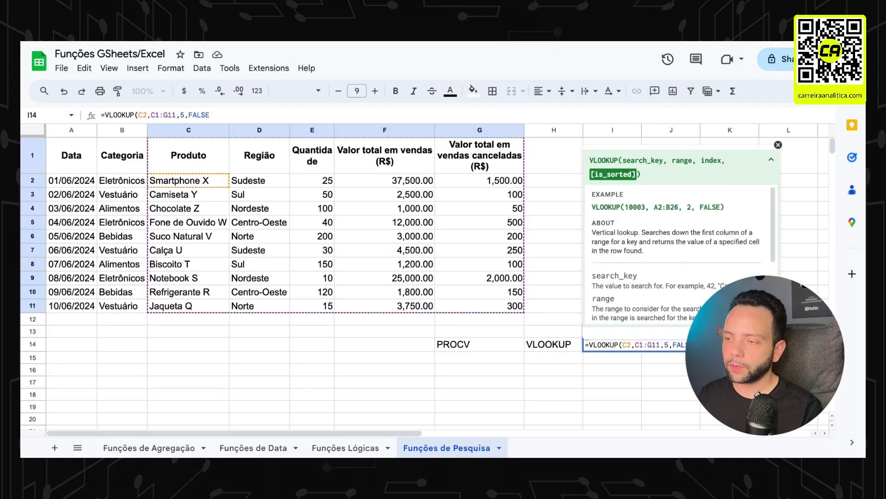
{"action": "type", "text": ")"}
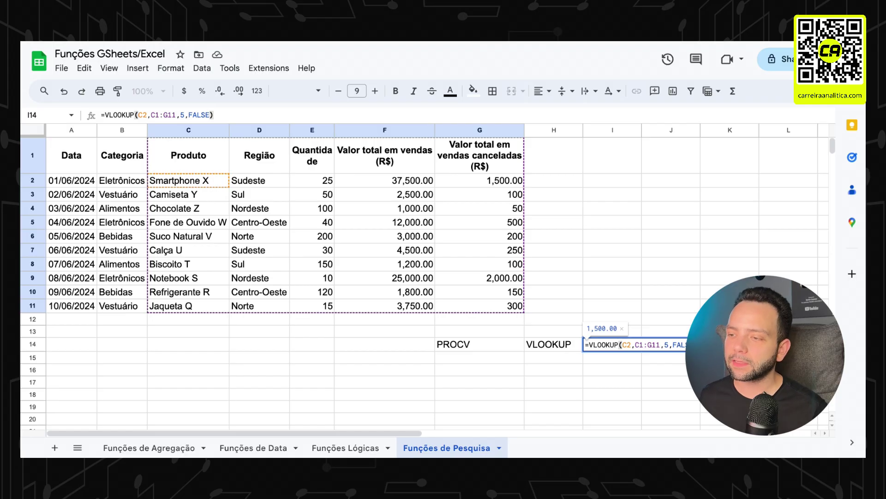
{"action": "key", "text": "Return"}
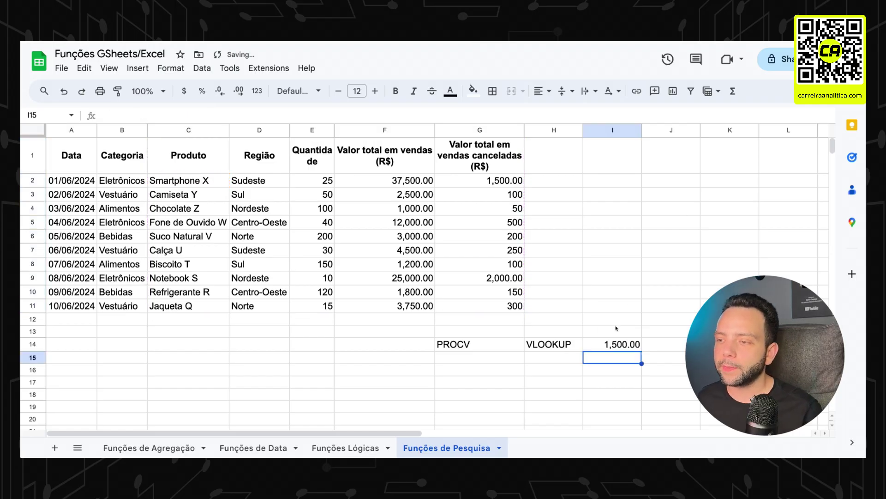
Move the VLOOKUP formula from cell I14 to J14, keeping its references, and leave I14 empty.
{"action": "left_click", "coordinate": [615, 344]}
{"action": "double_click", "coordinate": [615, 344]}
{"action": "key", "text": "Escape"}
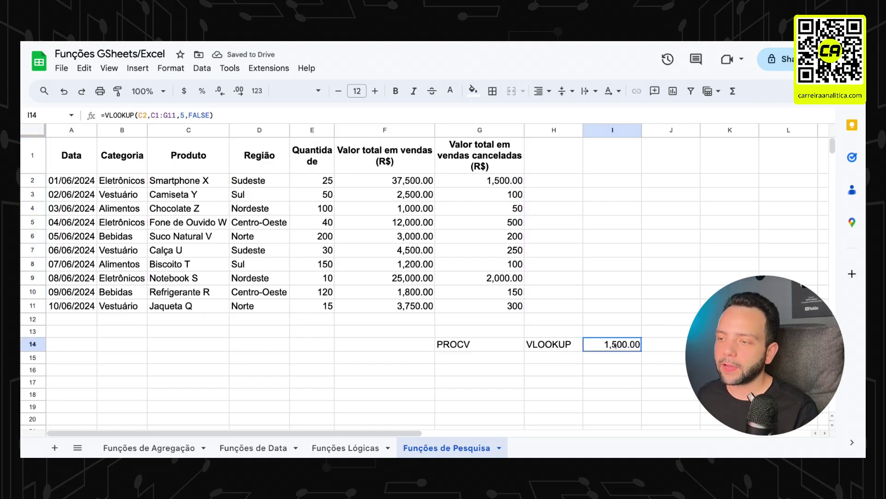
{"action": "double_click", "coordinate": [615, 344]}
{"action": "key", "text": "Escape"}
{"action": "key", "text": "Delete"}
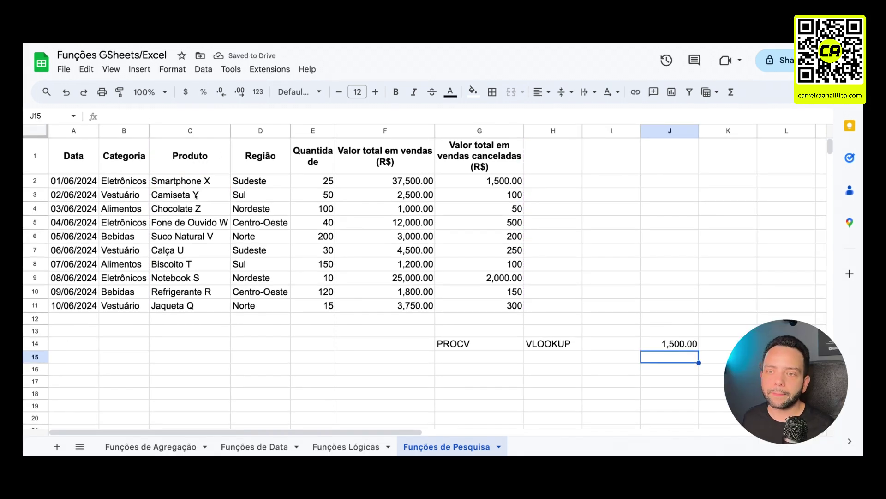
Copy the product name "Camiseta Y" from cell C3 into cell I14.
{"action": "left_click", "coordinate": [196, 194]}
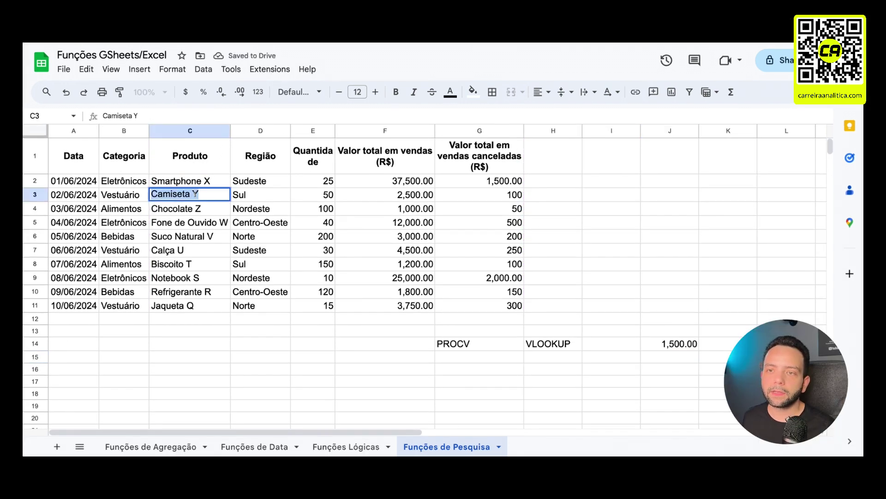
{"action": "double_click", "coordinate": [604, 347]}
{"action": "type", "text": "Camiseta Y"}
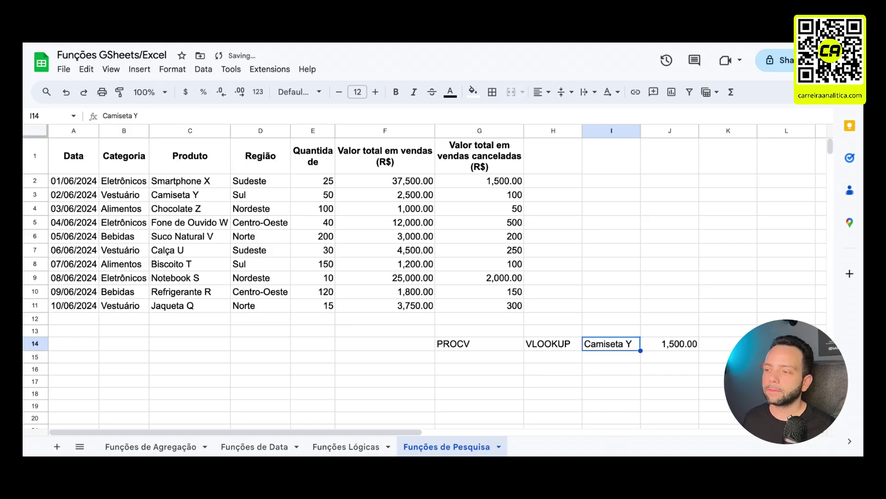
Replace the search key C2 with I14 in the VLOOKUP formula in cell J14.
{"action": "key", "text": "Tab"}
{"action": "key", "text": "Return"}
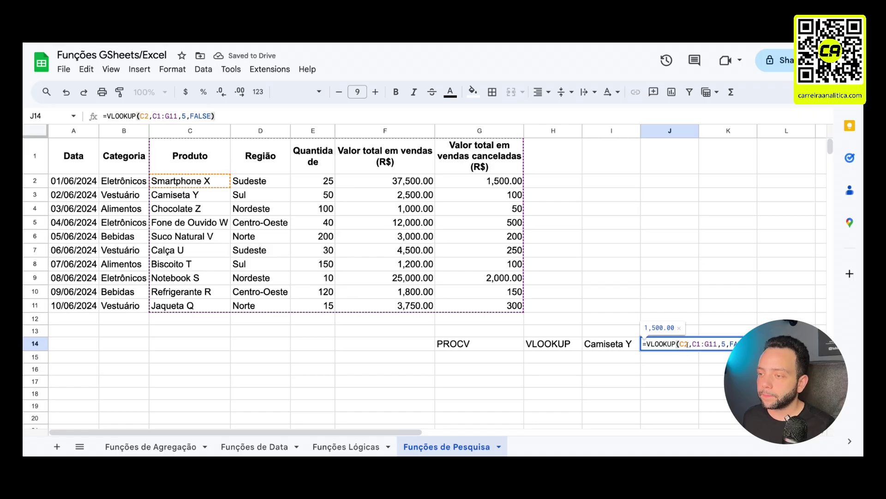
{"action": "left_click", "coordinate": [682, 343]}
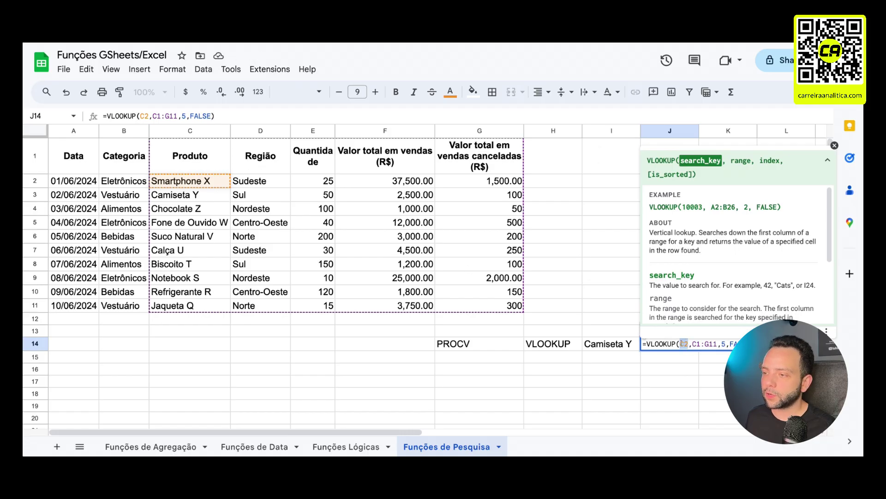
{"action": "key", "text": "BackSpace"}
{"action": "left_click", "coordinate": [595, 344]}
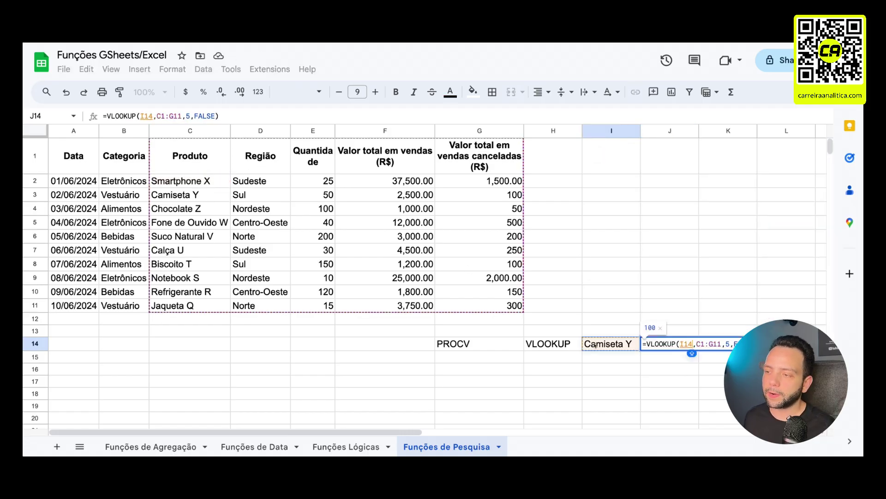
{"action": "key", "text": "Return"}
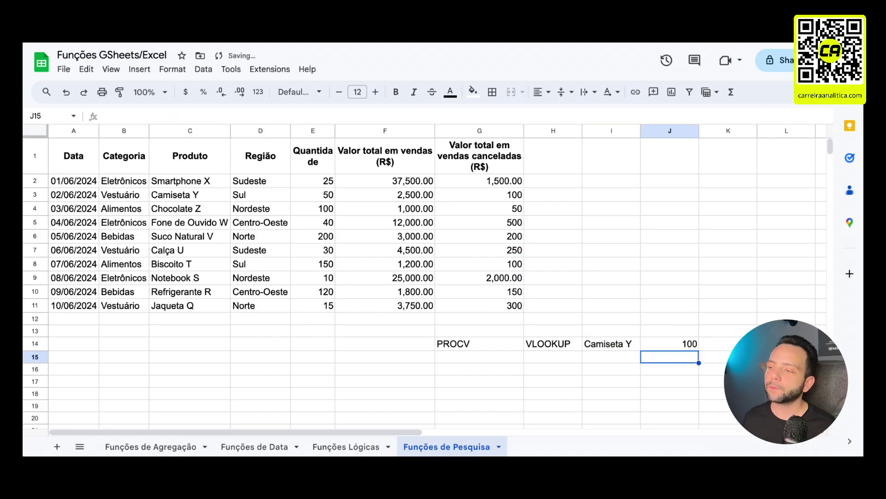
Check the VLOOKUP formula in J14 against Camiseta Y's cancelled sales value in cell G3.
{"action": "left_click", "coordinate": [653, 340]}
{"action": "double_click", "coordinate": [654, 340]}
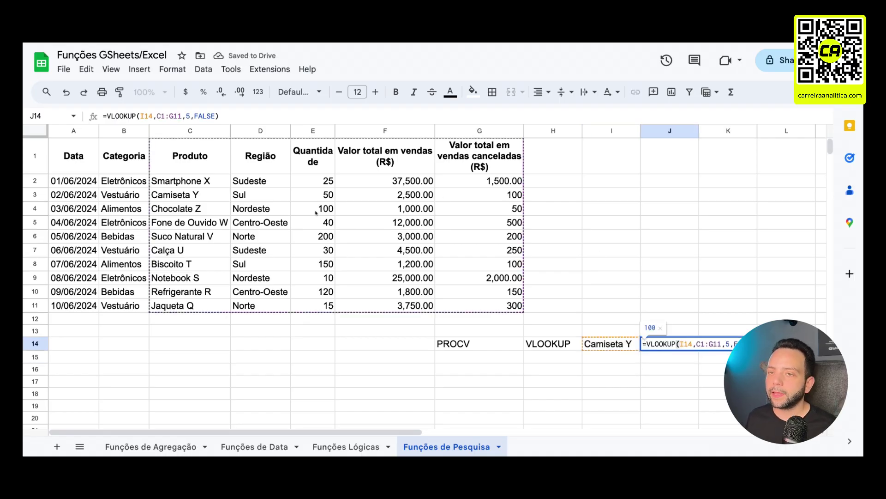
{"action": "left_click", "coordinate": [508, 196]}
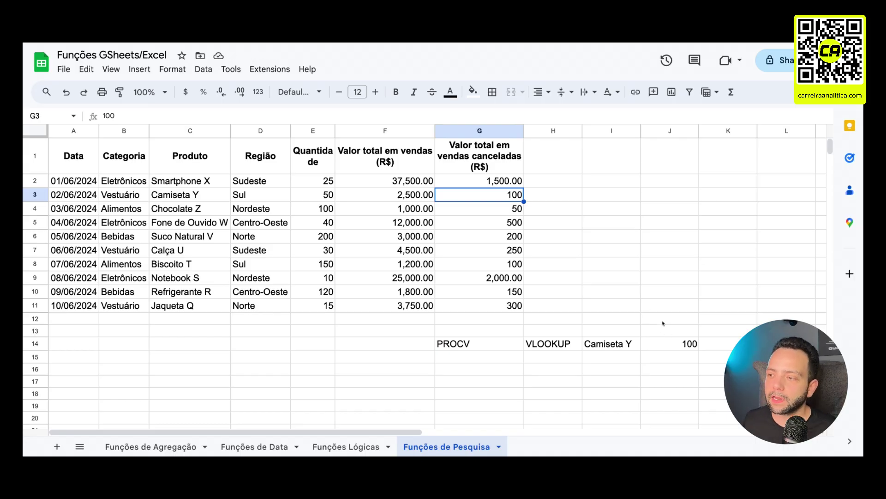
{"action": "left_click", "coordinate": [552, 368]}
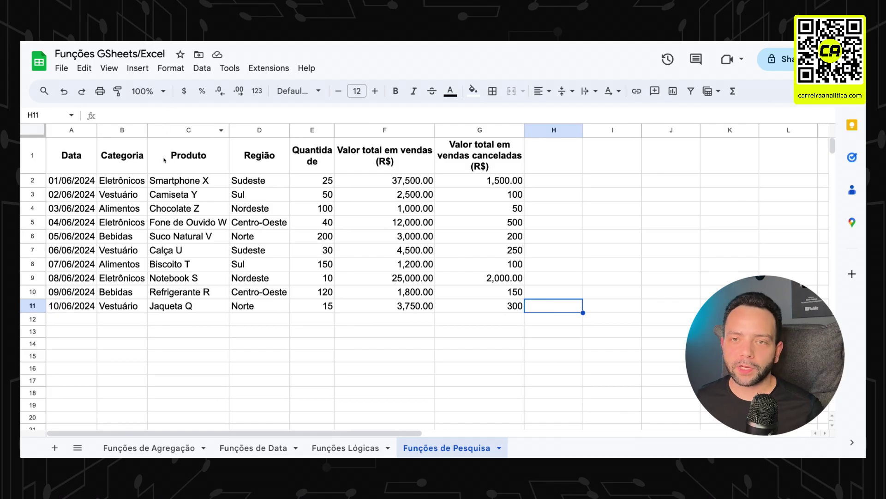
Start creating a pivot table from the sales data in range A1:G11.
{"action": "left_click_drag", "start_coordinate": [69, 156], "coordinate": [488, 307]}
{"action": "left_click", "coordinate": [138, 67]}
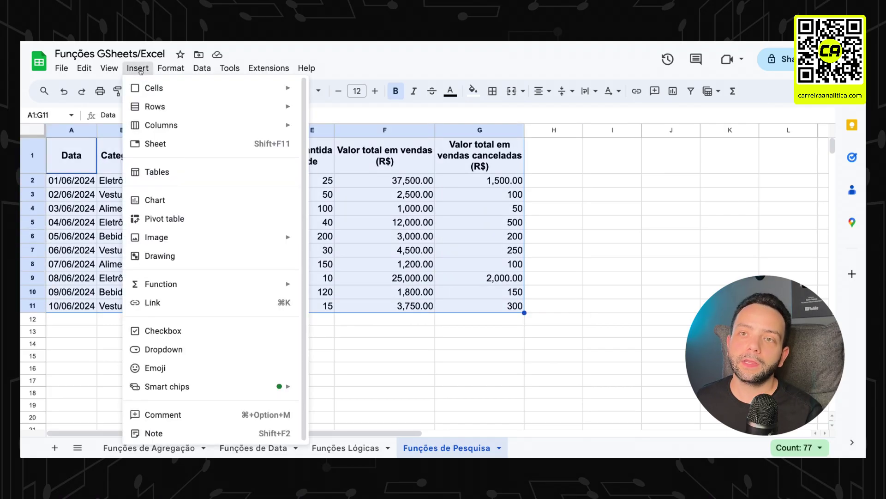
{"action": "left_click", "coordinate": [208, 222]}
{"action": "scroll", "coordinate": [253, 267], "scroll_direction": "right", "scroll_amount": 5}
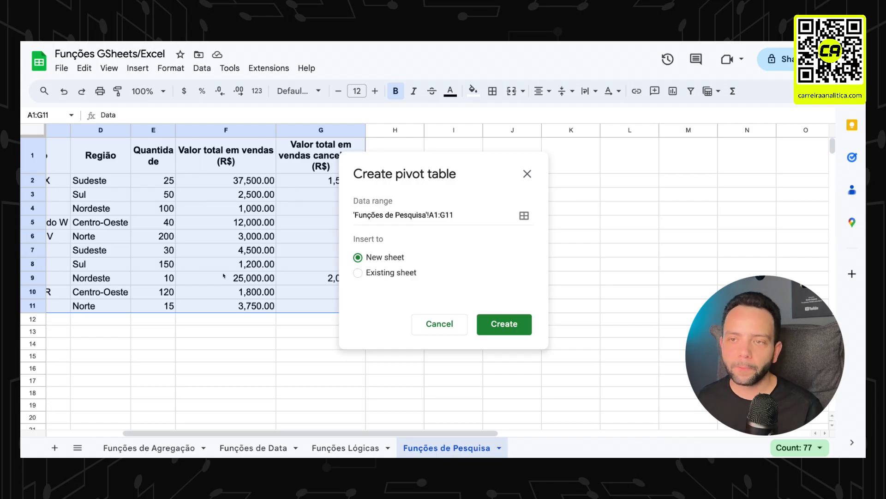
{"action": "scroll", "coordinate": [195, 266], "scroll_direction": "right", "scroll_amount": 3}
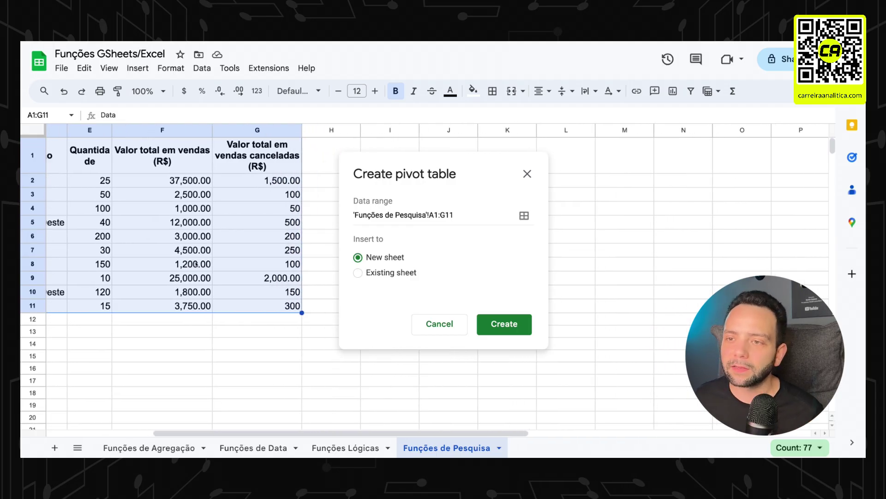
{"action": "scroll", "coordinate": [196, 264], "scroll_direction": "right", "scroll_amount": 1}
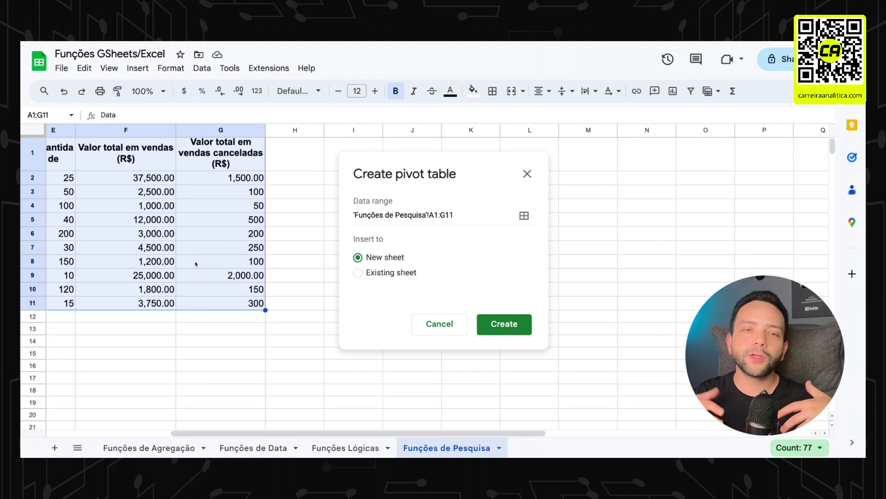
{"action": "scroll", "coordinate": [199, 264], "scroll_direction": "right", "scroll_amount": 1}
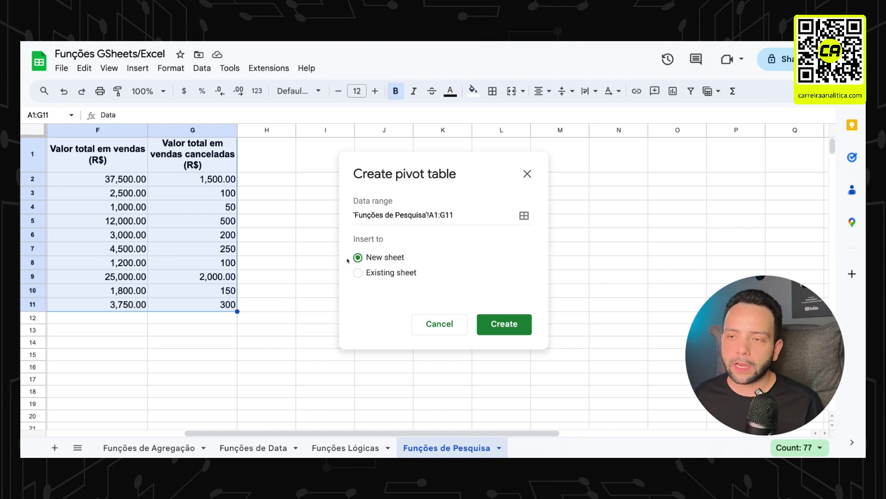
Set the pivot table to be inserted in the existing sheet at 'Funções de Pesquisa'!I1.
{"action": "left_click", "coordinate": [358, 273]}
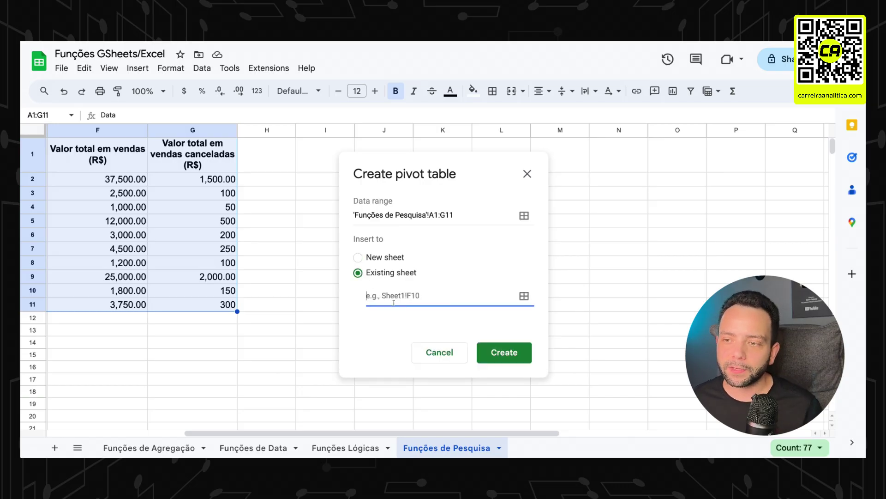
{"action": "left_click", "coordinate": [374, 258]}
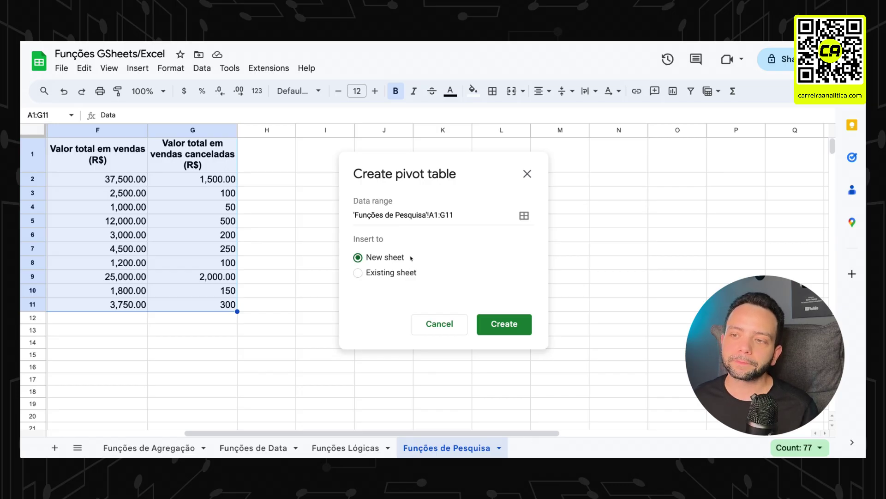
{"action": "left_click", "coordinate": [356, 273]}
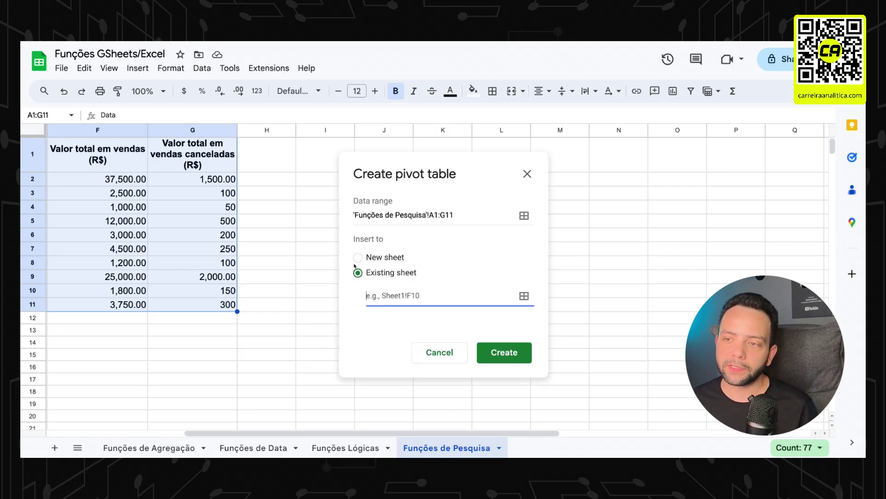
{"action": "scroll", "coordinate": [240, 194], "scroll_direction": "right", "scroll_amount": 1}
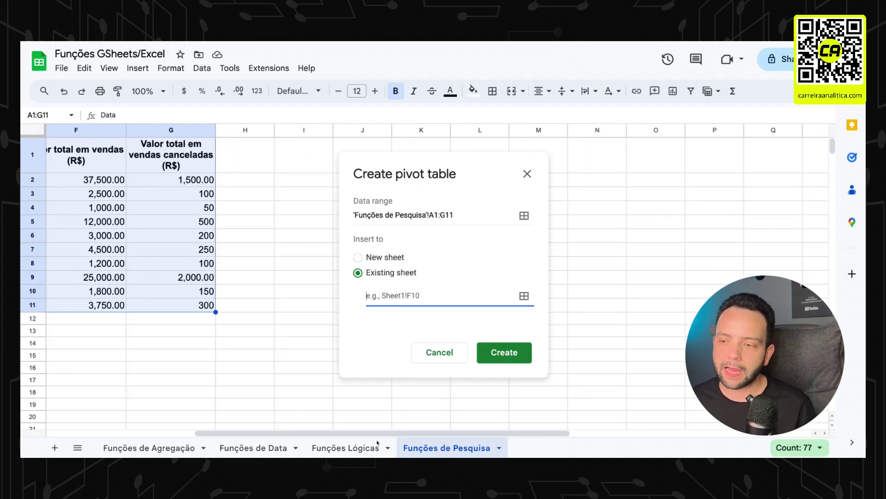
{"action": "left_click", "coordinate": [524, 295]}
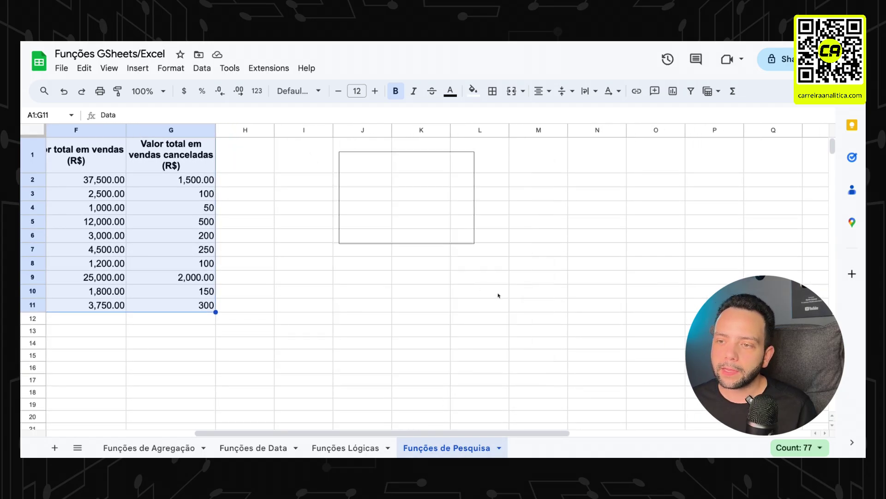
{"action": "scroll", "coordinate": [322, 164], "scroll_direction": "right", "scroll_amount": 1}
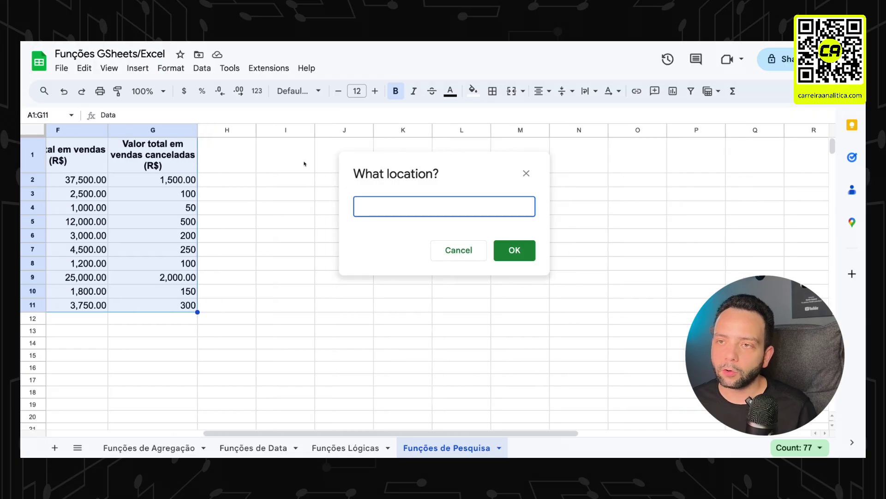
{"action": "left_click", "coordinate": [303, 161]}
{"action": "left_click", "coordinate": [514, 251]}
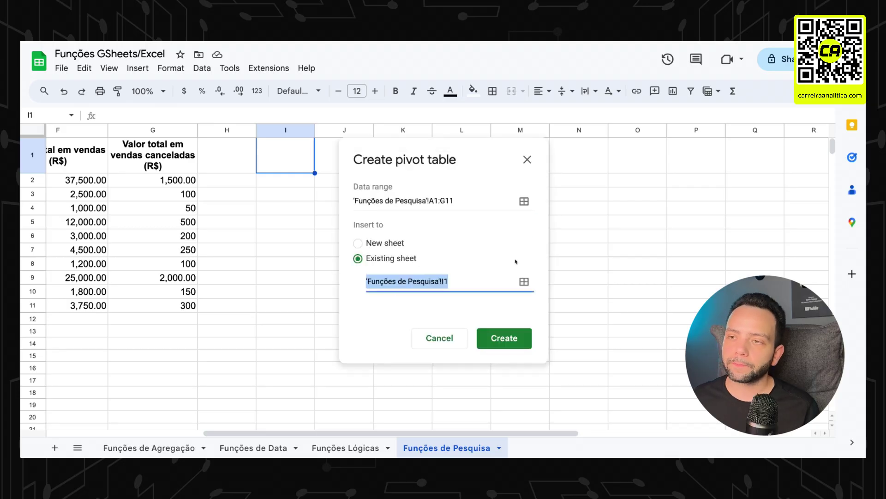
Create the pivot table at I1 and review its empty Rows, Columns and Values layout beside the source sales data.
{"action": "left_click", "coordinate": [508, 338]}
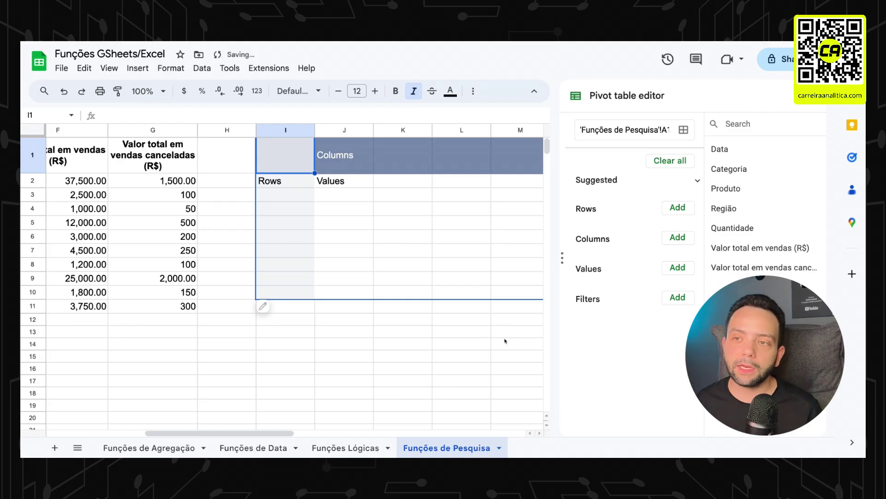
{"action": "scroll", "coordinate": [503, 339], "scroll_direction": "right", "scroll_amount": 5}
{"action": "scroll", "coordinate": [444, 350], "scroll_direction": "left", "scroll_amount": 10}
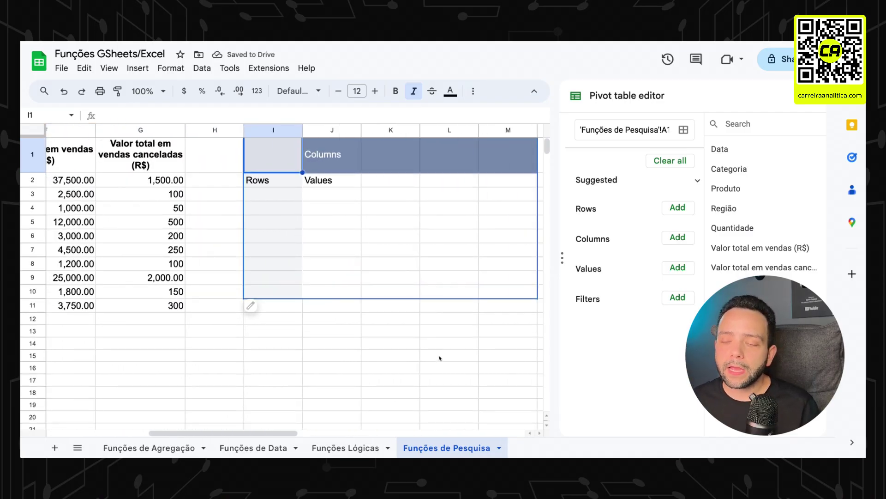
{"action": "scroll", "coordinate": [443, 356], "scroll_direction": "right", "scroll_amount": 1}
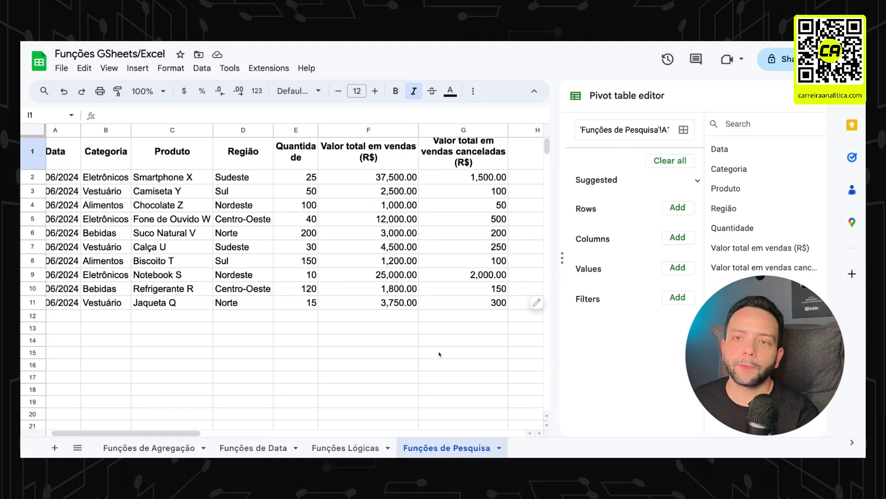
{"action": "scroll", "coordinate": [415, 352], "scroll_direction": "left", "scroll_amount": 1}
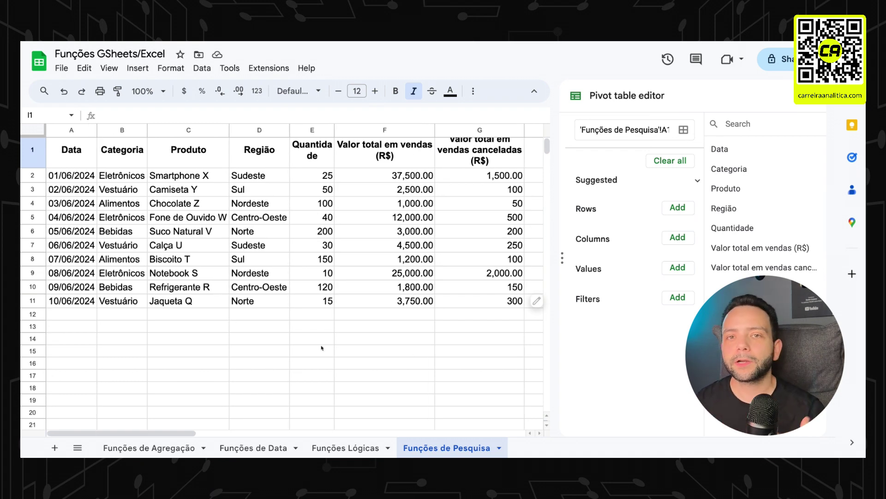
{"action": "scroll", "coordinate": [330, 341], "scroll_direction": "right", "scroll_amount": 1}
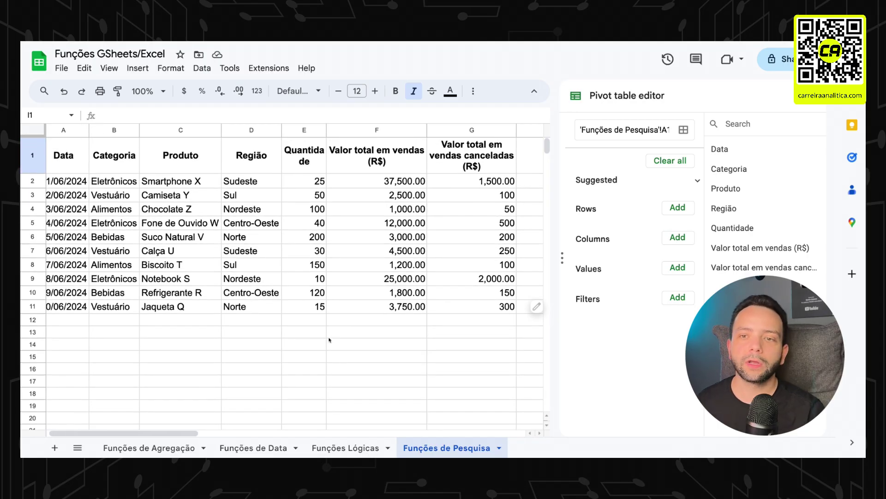
{"action": "scroll", "coordinate": [343, 214], "scroll_direction": "right", "scroll_amount": 10}
{"action": "scroll", "coordinate": [344, 214], "scroll_direction": "left", "scroll_amount": 2}
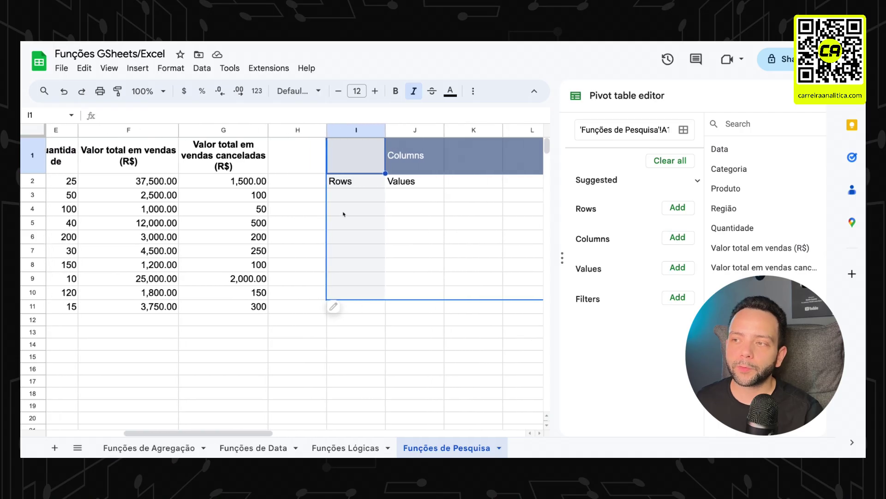
{"action": "scroll", "coordinate": [343, 214], "scroll_direction": "right", "scroll_amount": 1}
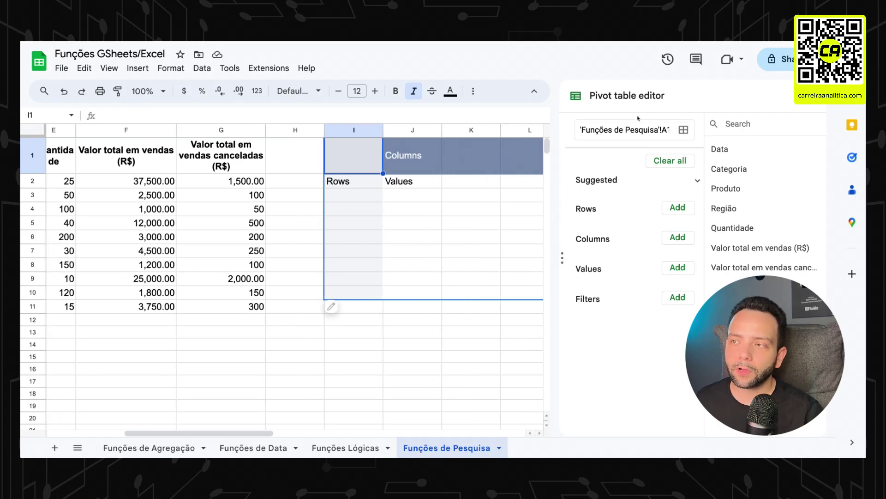
Hide the pivot table editor by selecting cells outside the pivot table, and reopen it for editing.
{"action": "left_click", "coordinate": [307, 343]}
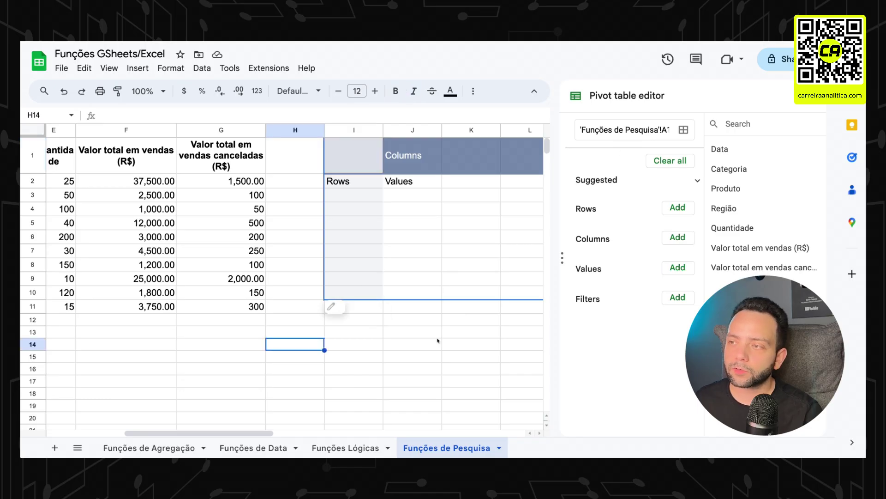
{"action": "left_click", "coordinate": [411, 381]}
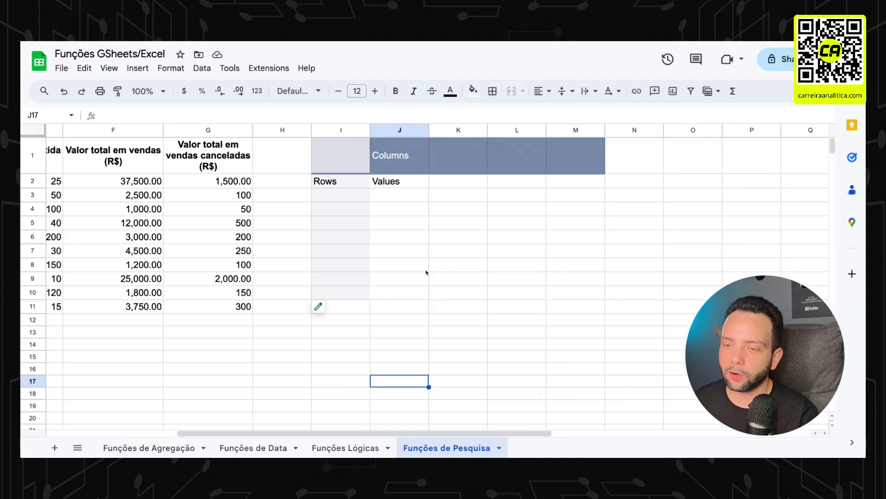
{"action": "left_click", "coordinate": [328, 310]}
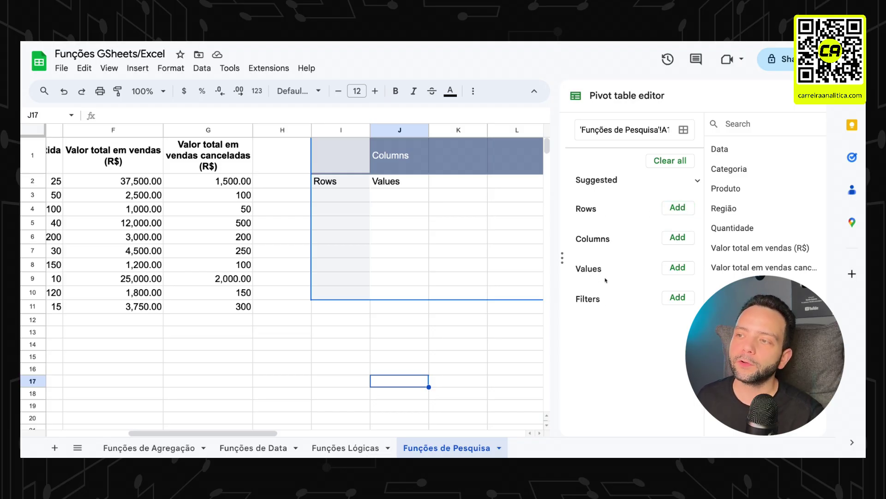
Add Categoria as the row field of the pivot table.
{"action": "scroll", "coordinate": [437, 283], "scroll_direction": "left", "scroll_amount": 5}
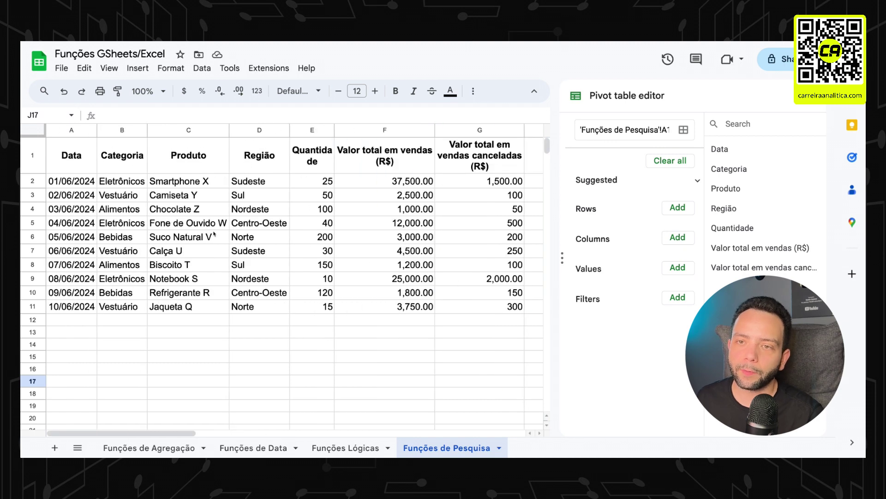
{"action": "scroll", "coordinate": [231, 233], "scroll_direction": "right", "scroll_amount": 4}
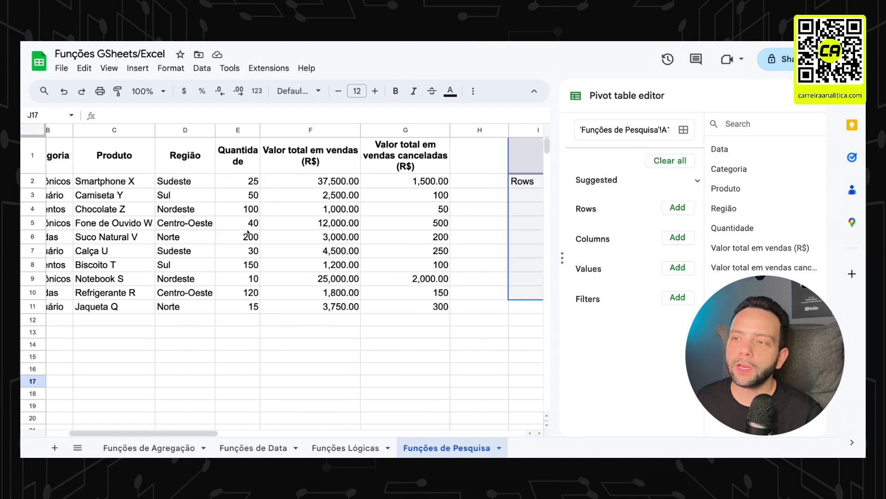
{"action": "scroll", "coordinate": [248, 232], "scroll_direction": "right", "scroll_amount": 5}
{"action": "left_click", "coordinate": [217, 182]}
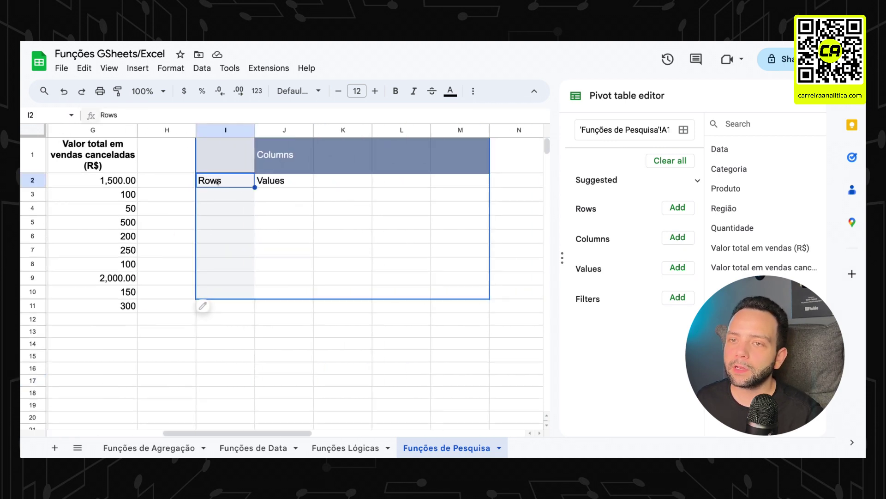
{"action": "left_click", "coordinate": [670, 210]}
{"action": "left_click", "coordinate": [679, 271]}
Add Região as the pivot table's column field and highlight the category-by-region grid I2:O6.
{"action": "left_click", "coordinate": [678, 207]}
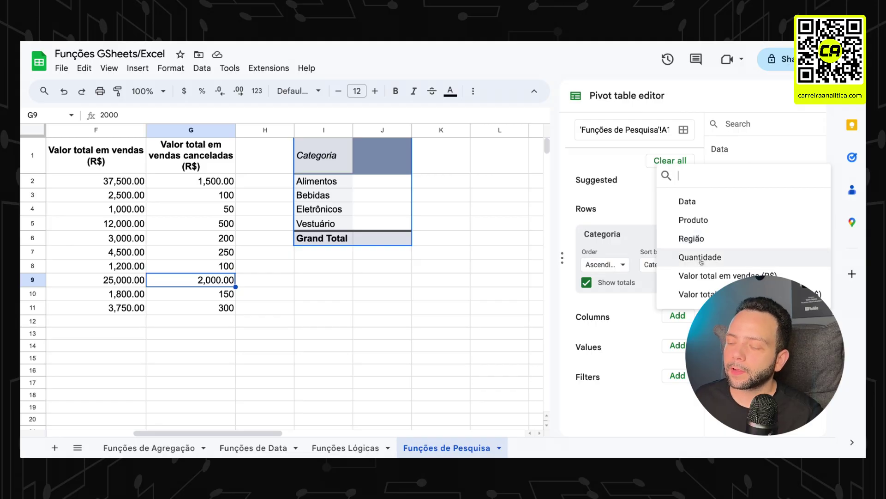
{"action": "left_click", "coordinate": [691, 240]}
{"action": "scroll", "coordinate": [395, 258], "scroll_direction": "right", "scroll_amount": 4}
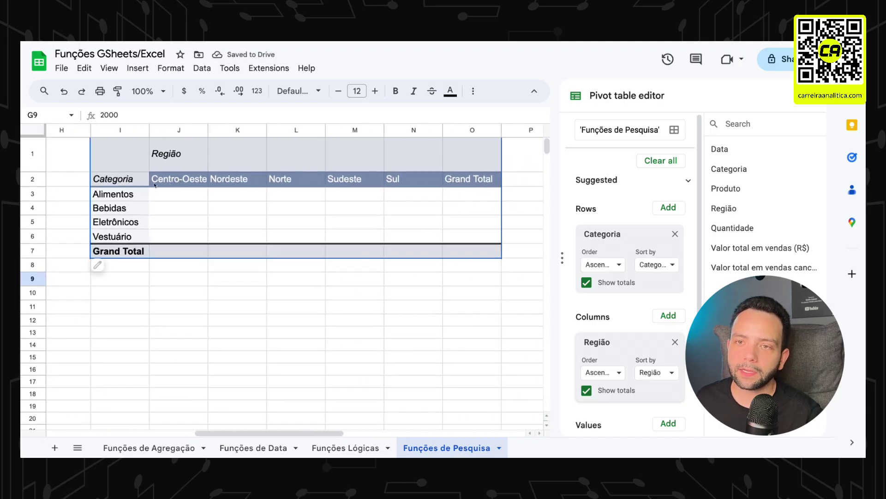
{"action": "left_click", "coordinate": [125, 184]}
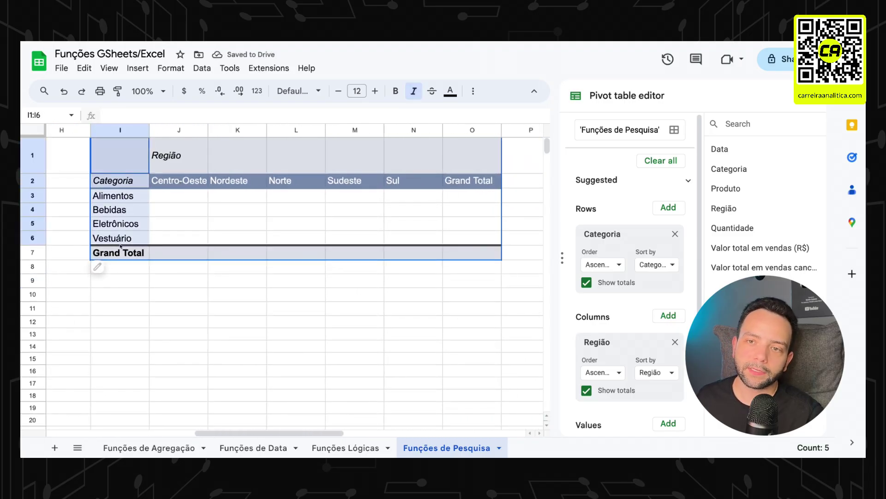
{"action": "left_click_drag", "start_coordinate": [127, 181], "coordinate": [466, 240]}
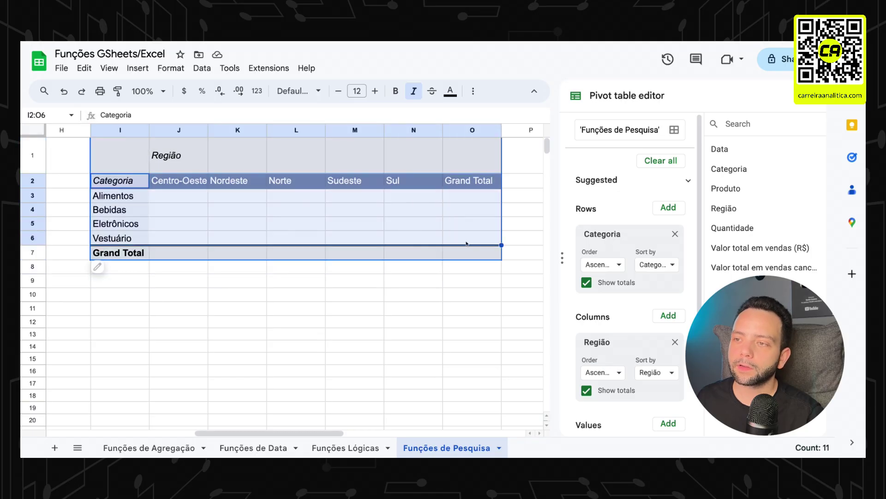
Add Valor total em vendas (R$) as the value field of the pivot table.
{"action": "scroll", "coordinate": [608, 353], "scroll_direction": "down", "scroll_amount": 2}
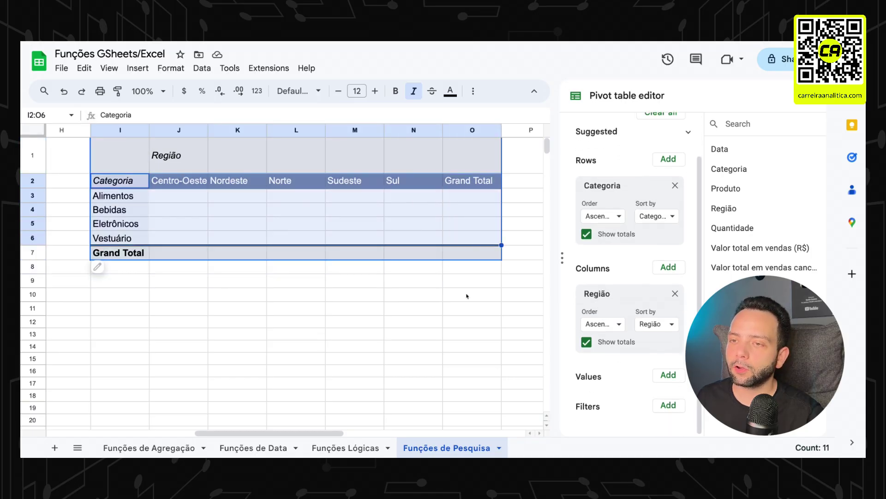
{"action": "left_click", "coordinate": [669, 374]}
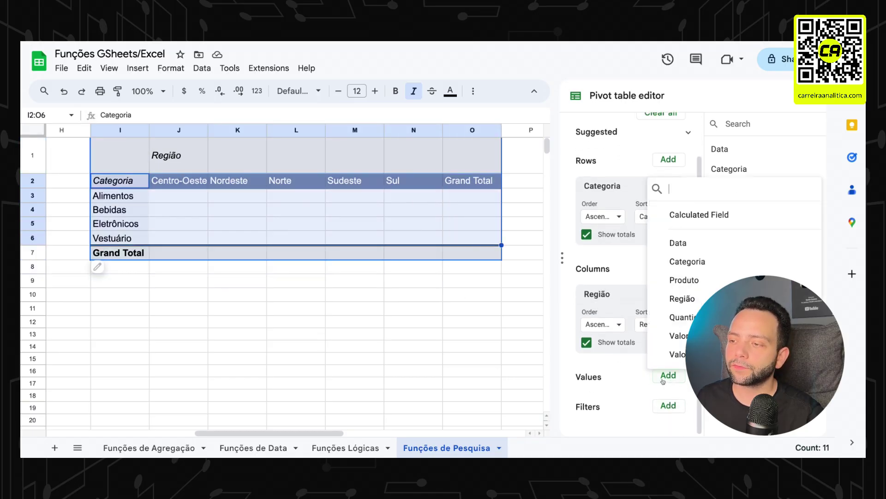
{"action": "left_click", "coordinate": [150, 181]}
{"action": "left_click", "coordinate": [665, 377]}
{"action": "scroll", "coordinate": [254, 318], "scroll_direction": "left", "scroll_amount": 10}
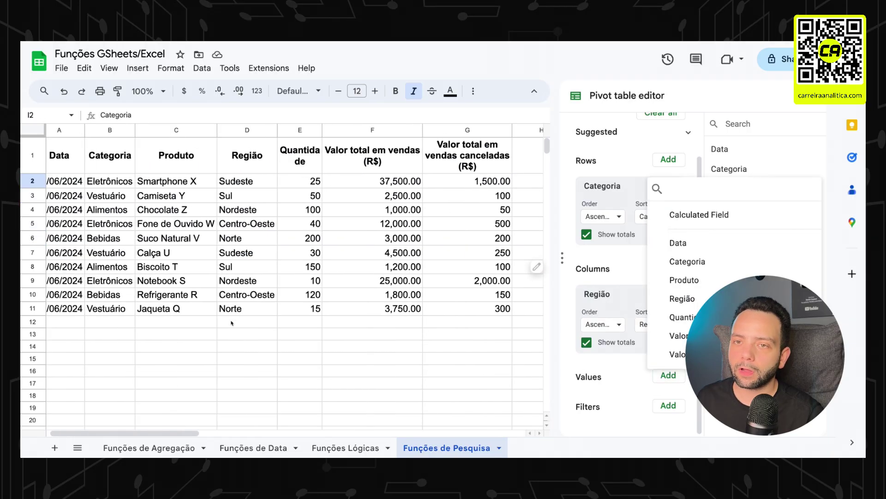
{"action": "scroll", "coordinate": [253, 319], "scroll_direction": "right", "scroll_amount": 5}
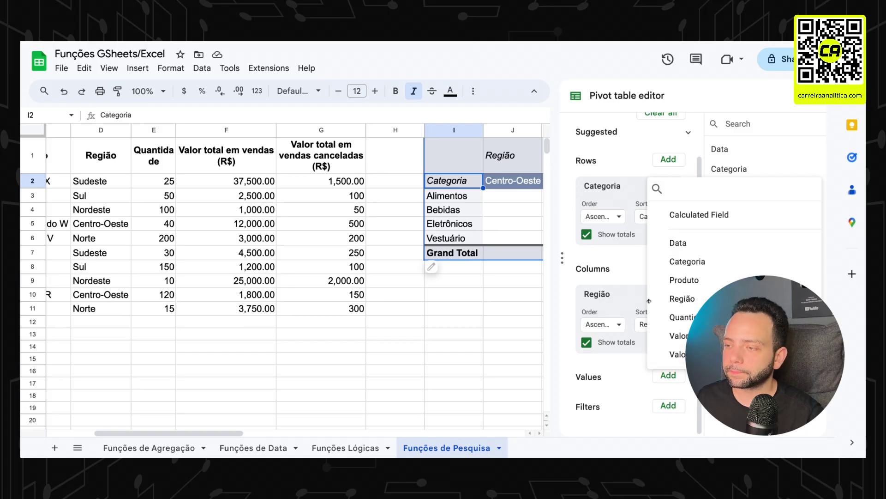
{"action": "left_click", "coordinate": [679, 336]}
{"action": "scroll", "coordinate": [325, 250], "scroll_direction": "right", "scroll_amount": 6}
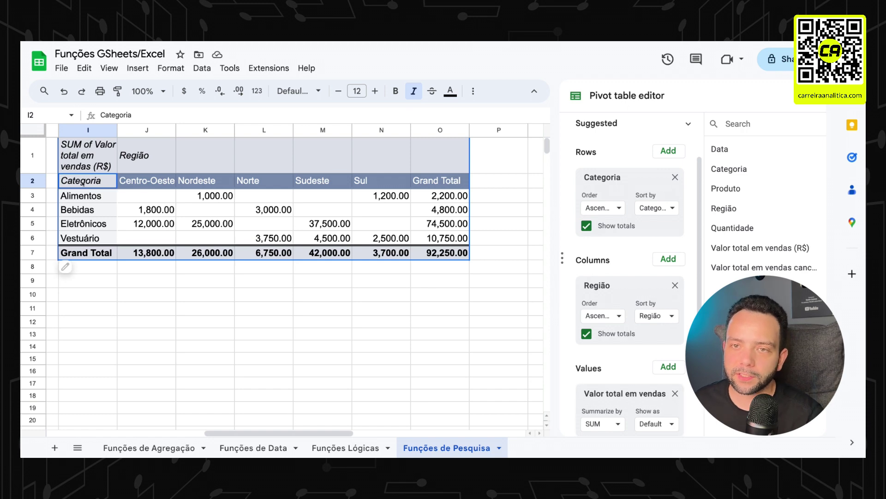
Examine the pivot table's category and region totals, including the overall total in O7, against the source sales values.
{"action": "left_click_drag", "start_coordinate": [83, 182], "coordinate": [446, 254]}
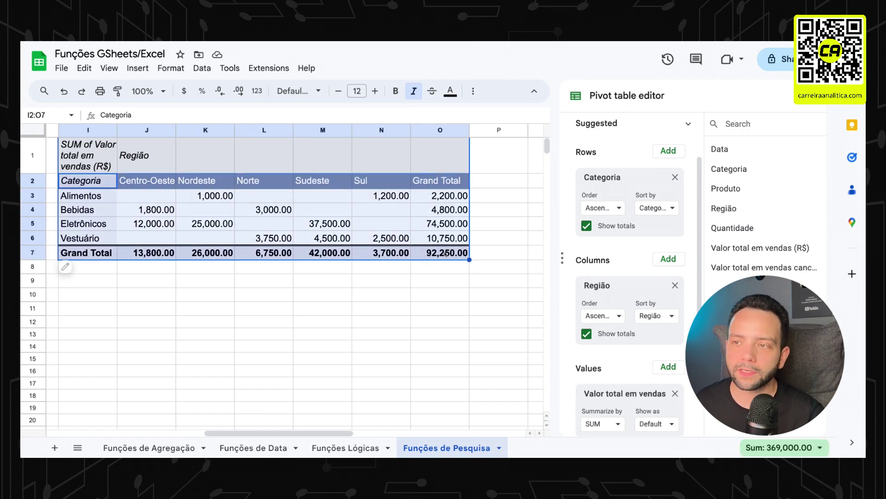
{"action": "left_click", "coordinate": [382, 238]}
{"action": "left_click_drag", "start_coordinate": [440, 181], "coordinate": [447, 228]}
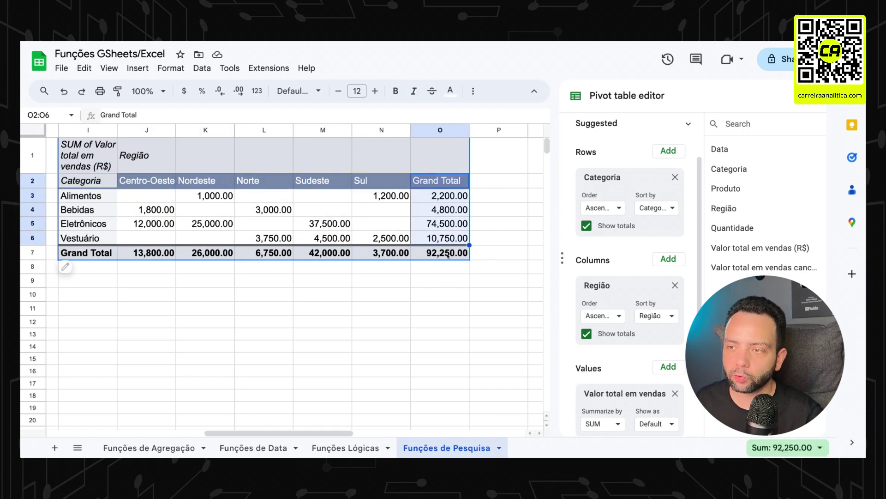
{"action": "right_click", "coordinate": [447, 253]}
{"action": "scroll", "coordinate": [351, 253], "scroll_direction": "left", "scroll_amount": 5}
{"action": "scroll", "coordinate": [351, 253], "scroll_direction": "right", "scroll_amount": 5}
{"action": "scroll", "coordinate": [350, 253], "scroll_direction": "left", "scroll_amount": 10}
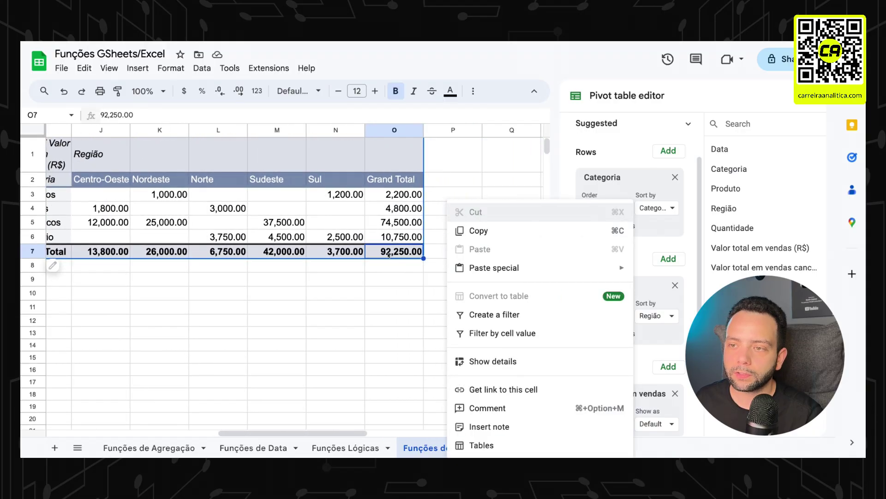
{"action": "scroll", "coordinate": [406, 309], "scroll_direction": "right", "scroll_amount": 5}
{"action": "scroll", "coordinate": [406, 309], "scroll_direction": "left", "scroll_amount": 5}
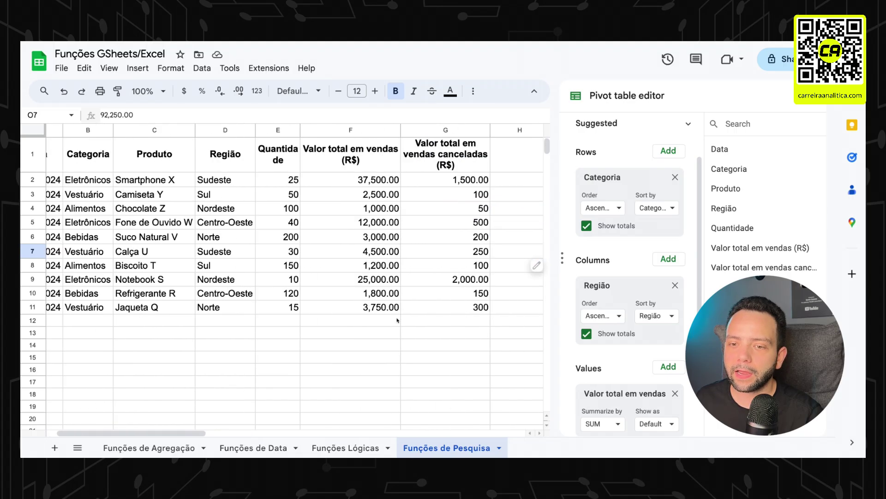
{"action": "scroll", "coordinate": [406, 310], "scroll_direction": "right", "scroll_amount": 8}
Compare the SOMA result on the Funções de Agregação sheet with the pivot table's grand total on Funções de Pesquisa.
{"action": "left_click", "coordinate": [171, 447]}
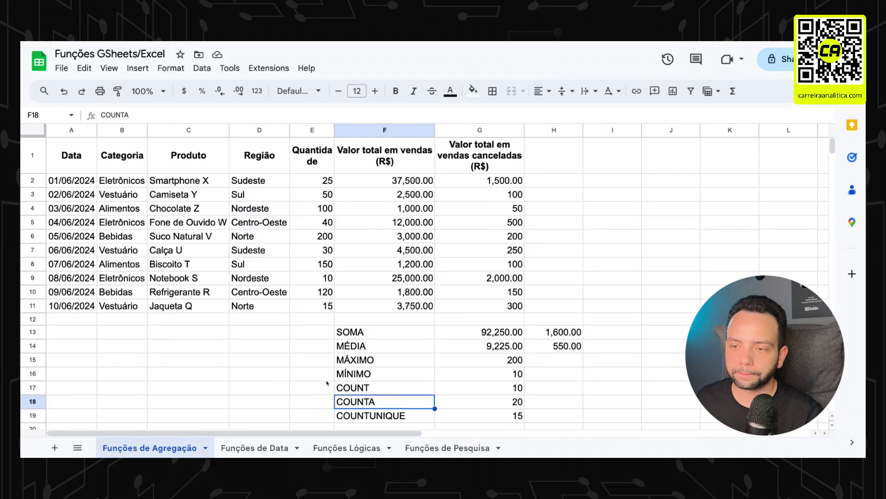
{"action": "scroll", "coordinate": [432, 406], "scroll_direction": "down", "scroll_amount": 3}
{"action": "left_click", "coordinate": [480, 289]}
{"action": "left_click", "coordinate": [447, 448]}
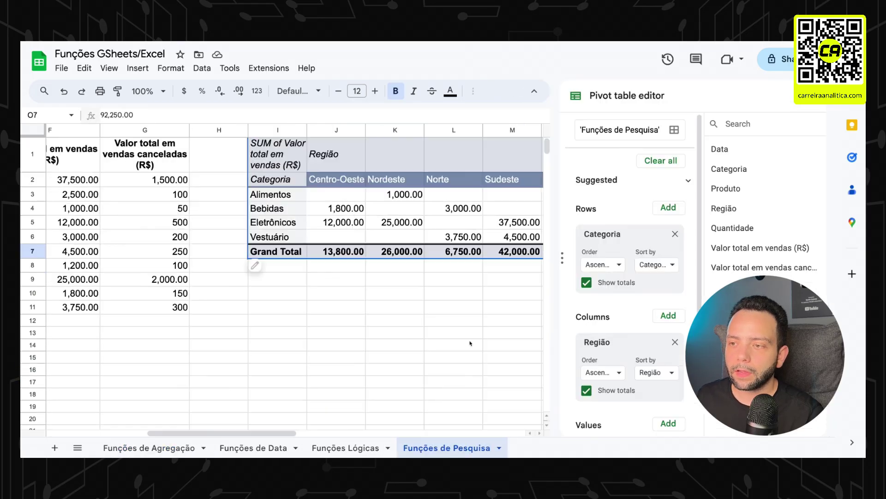
{"action": "scroll", "coordinate": [317, 214], "scroll_direction": "right", "scroll_amount": 5}
{"action": "scroll", "coordinate": [317, 214], "scroll_direction": "left", "scroll_amount": 2}
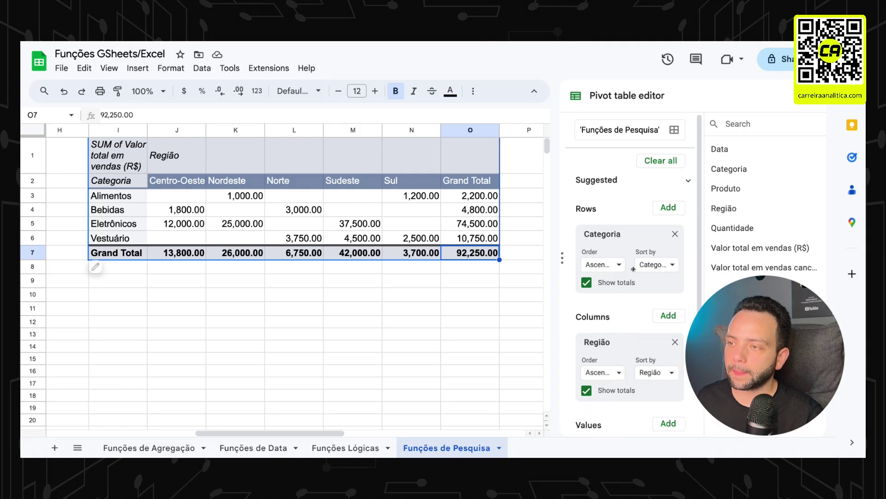
Try summarizing the pivot table's sales values by COUNTA, and restore the SUM summary.
{"action": "scroll", "coordinate": [618, 352], "scroll_direction": "down", "scroll_amount": 3}
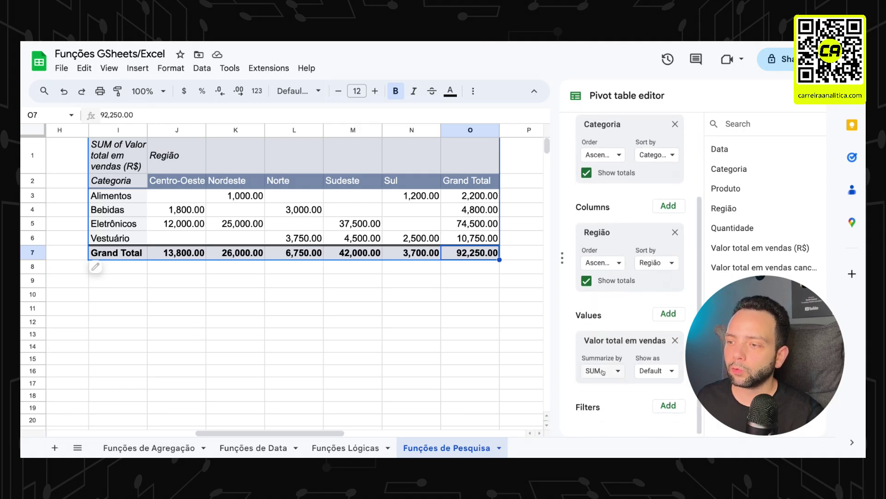
{"action": "left_click", "coordinate": [612, 370]}
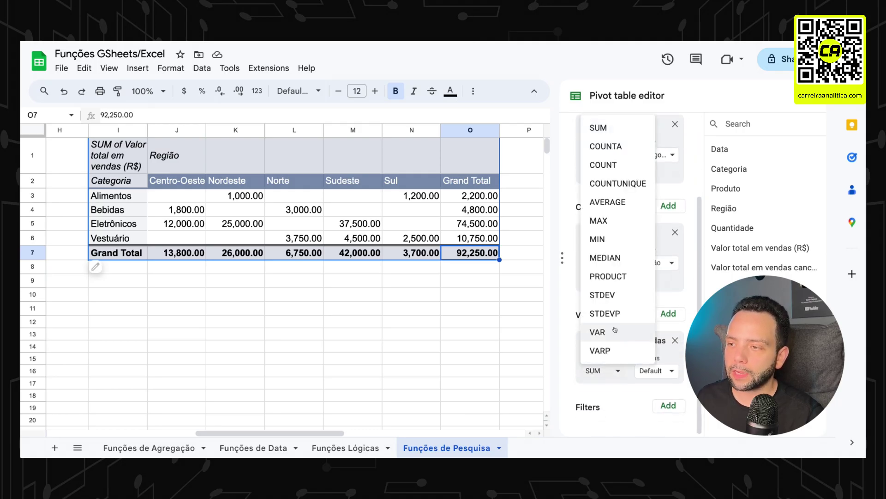
{"action": "left_click", "coordinate": [611, 146]}
{"action": "left_click", "coordinate": [610, 371]}
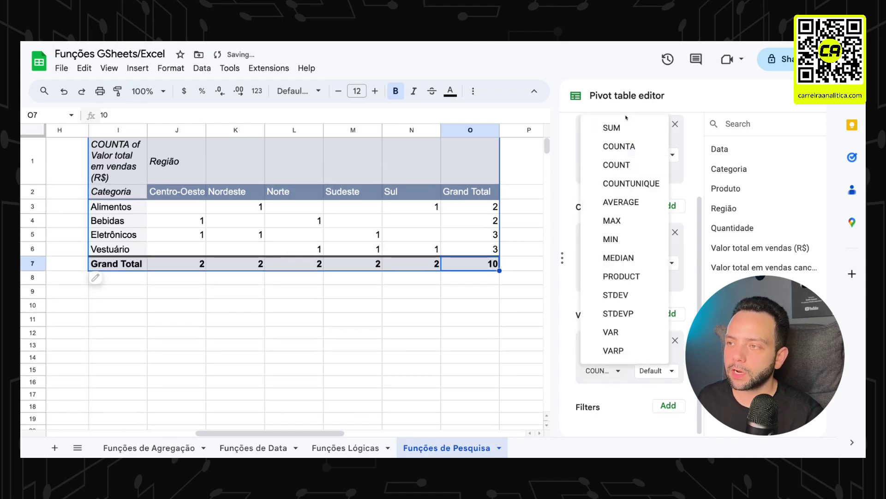
{"action": "left_click", "coordinate": [626, 128]}
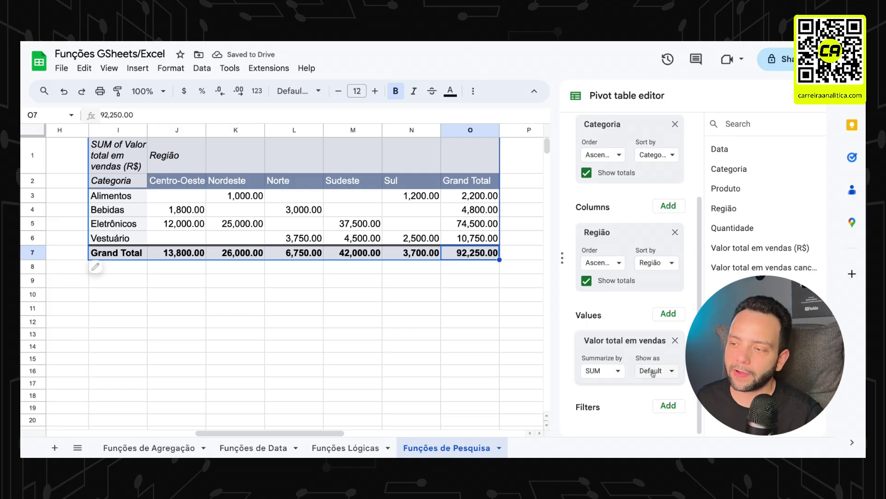
Show the pivot table's summed sales values as a percentage of the grand total.
{"action": "left_click", "coordinate": [653, 372]}
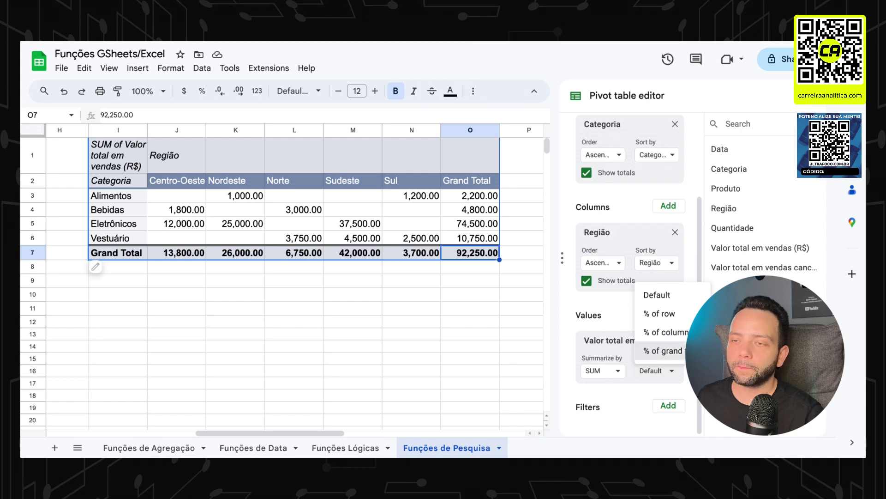
{"action": "left_click", "coordinate": [663, 350]}
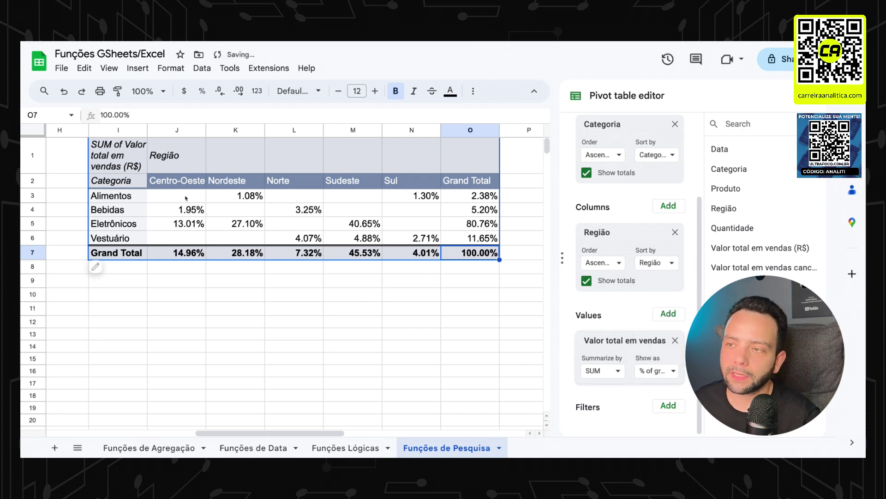
Examine the category-by-region percentages in J3:N6, including the Eletrônicos shares for Nordeste, Centro-Oeste and Sudeste.
{"action": "left_click_drag", "start_coordinate": [187, 196], "coordinate": [409, 237]}
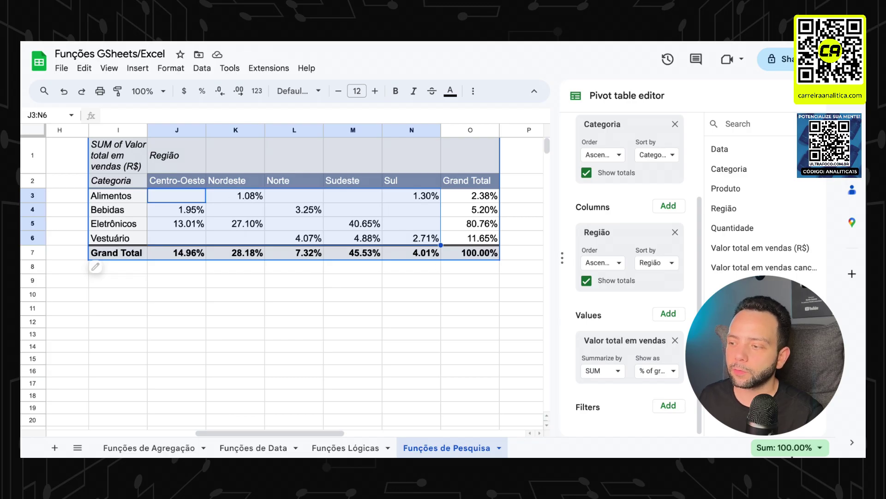
{"action": "left_click", "coordinate": [248, 227]}
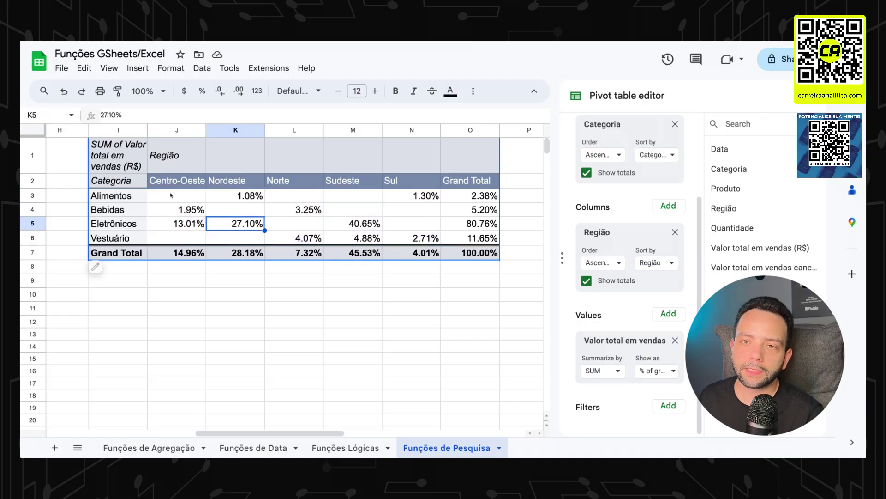
{"action": "left_click_drag", "start_coordinate": [185, 196], "coordinate": [186, 211]}
{"action": "left_click", "coordinate": [186, 225]}
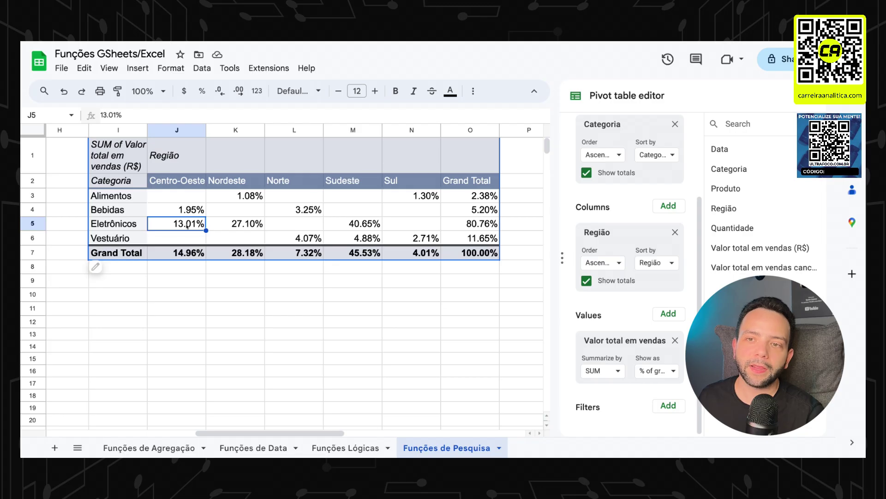
{"action": "scroll", "coordinate": [186, 225], "scroll_direction": "left", "scroll_amount": 10}
{"action": "scroll", "coordinate": [262, 215], "scroll_direction": "right", "scroll_amount": 10}
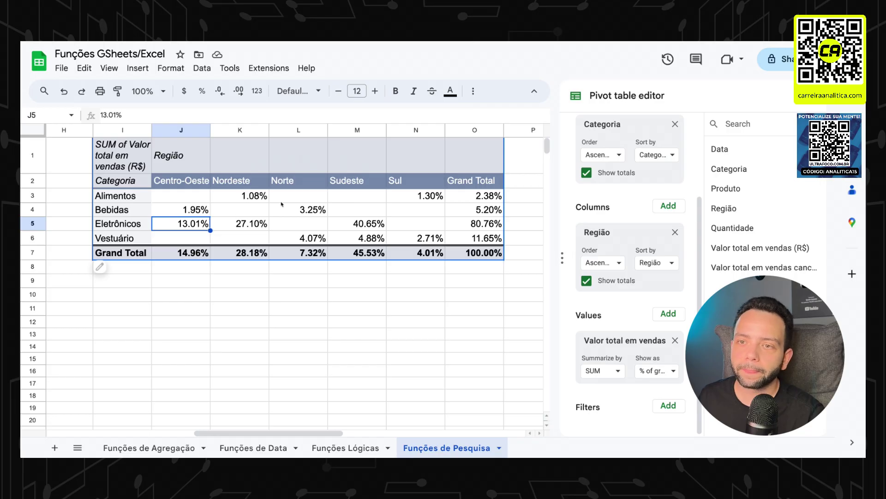
{"action": "left_click", "coordinate": [363, 225]}
Add a conditional formatting color scale to the pivot percentages in J3:N6, using the default white-to-green gradient.
{"action": "left_click_drag", "start_coordinate": [174, 199], "coordinate": [413, 243]}
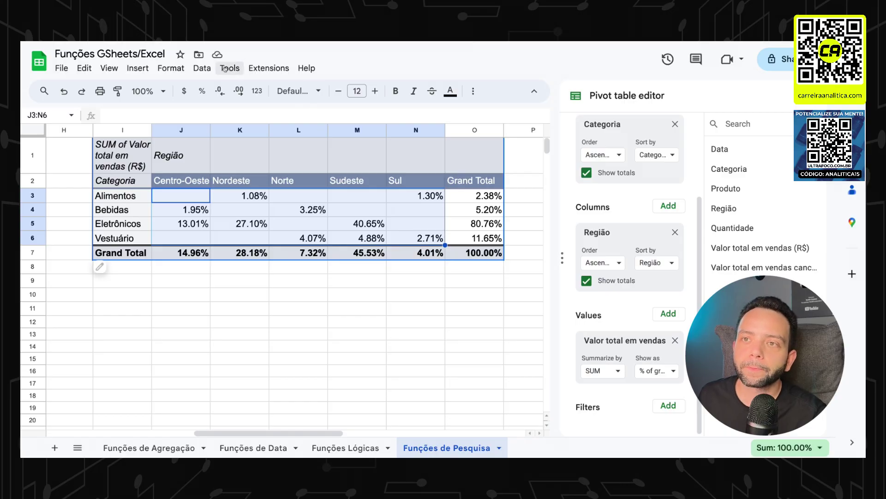
{"action": "left_click", "coordinate": [171, 70]}
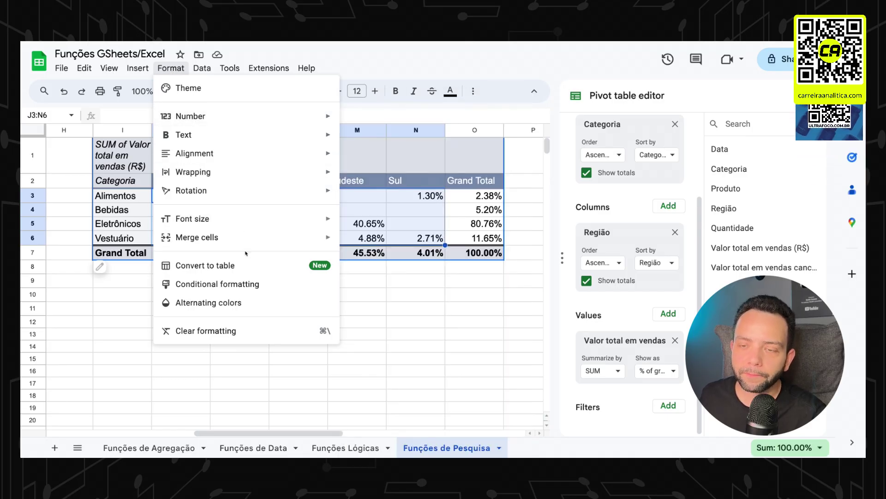
{"action": "left_click", "coordinate": [262, 284]}
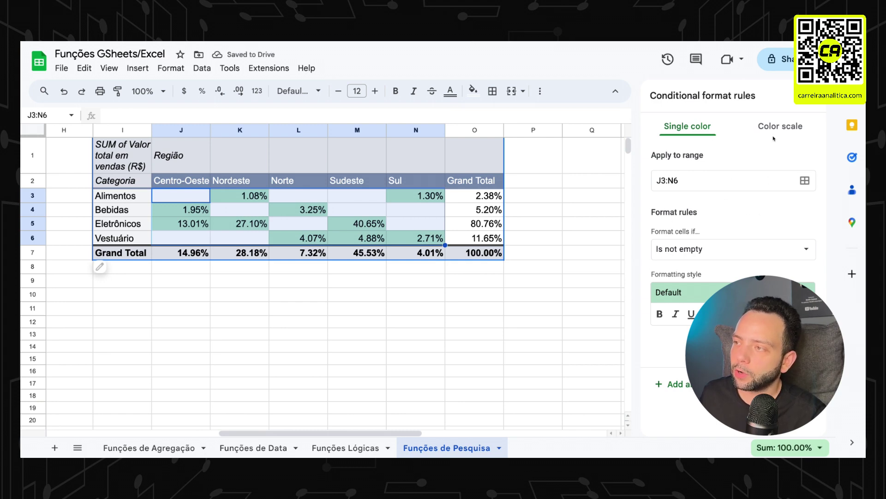
{"action": "left_click", "coordinate": [780, 127]}
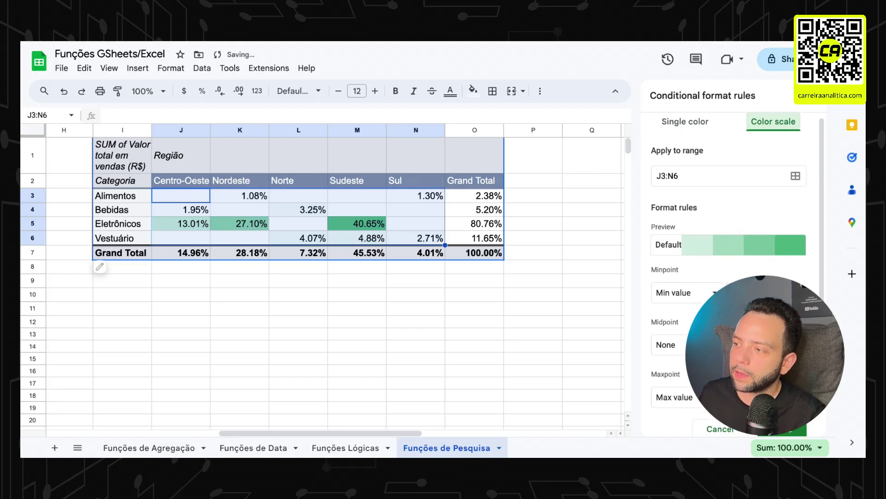
Try the red-white-green preset for the J3:N6 color scale, and restore the white-to-green preset.
{"action": "scroll", "coordinate": [746, 221], "scroll_direction": "down", "scroll_amount": 1}
{"action": "left_click", "coordinate": [737, 192]}
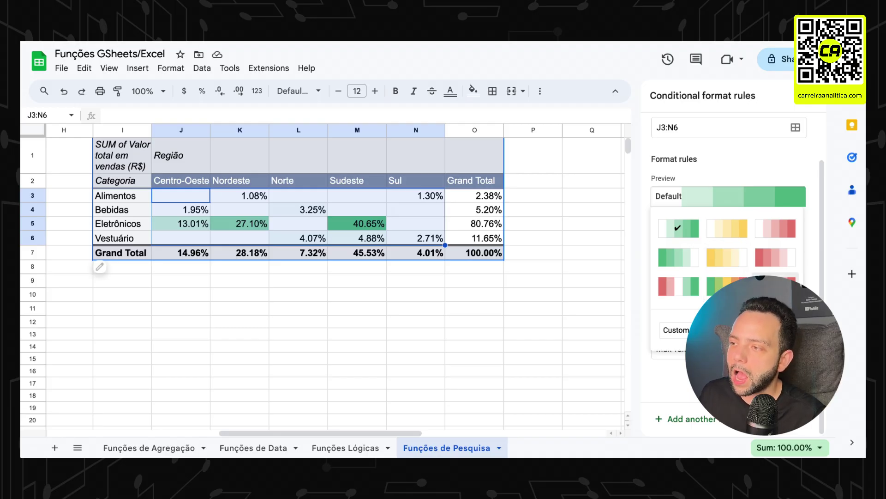
{"action": "left_click", "coordinate": [675, 290]}
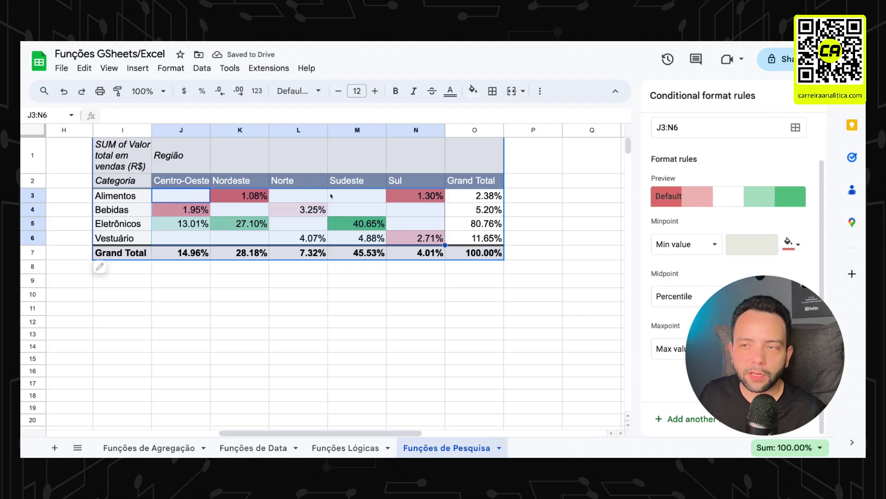
{"action": "left_click", "coordinate": [726, 203]}
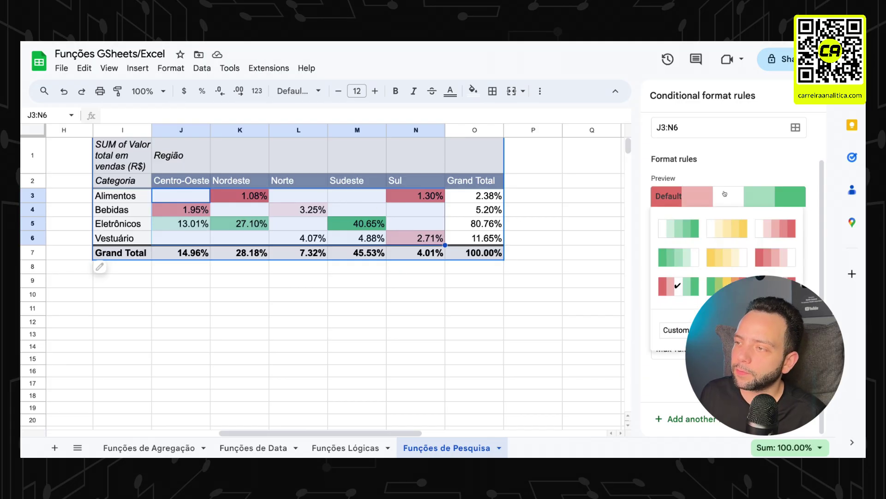
{"action": "left_click", "coordinate": [679, 228]}
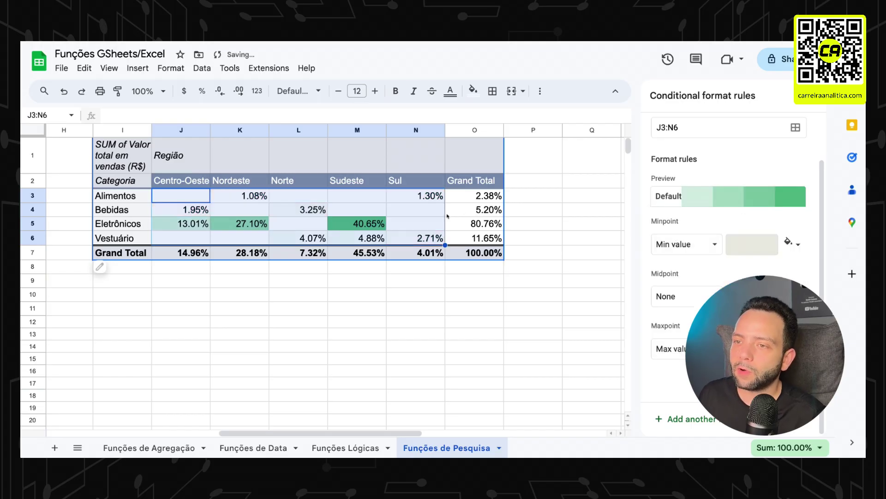
Inspect the color scale across the pivot table, including the Eletrônicos share for Sudeste in M5.
{"action": "left_click", "coordinate": [352, 282]}
{"action": "left_click", "coordinate": [264, 296]}
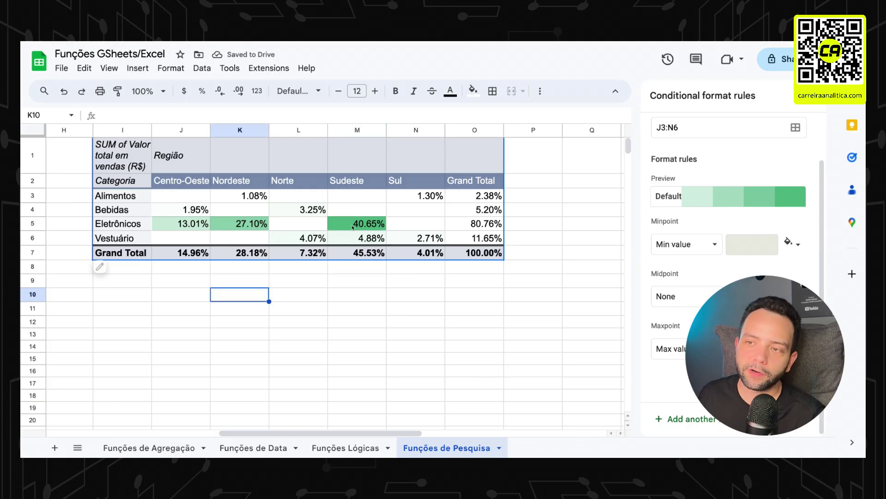
{"action": "left_click", "coordinate": [365, 223]}
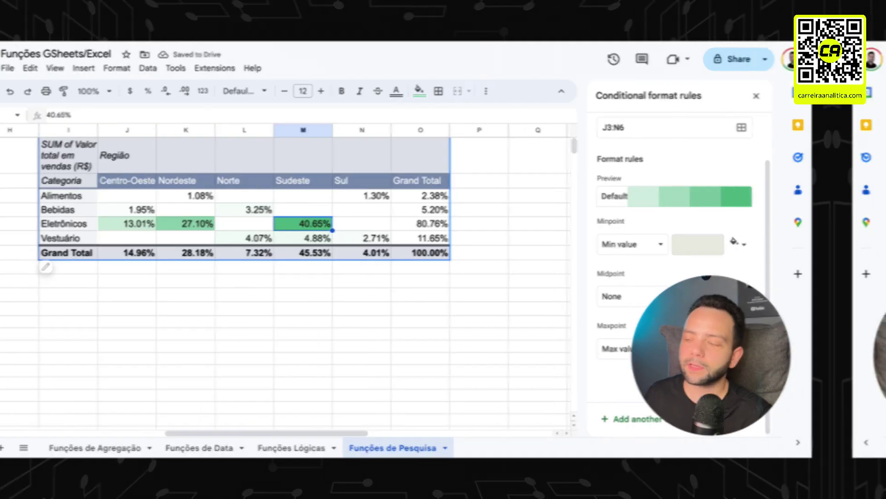